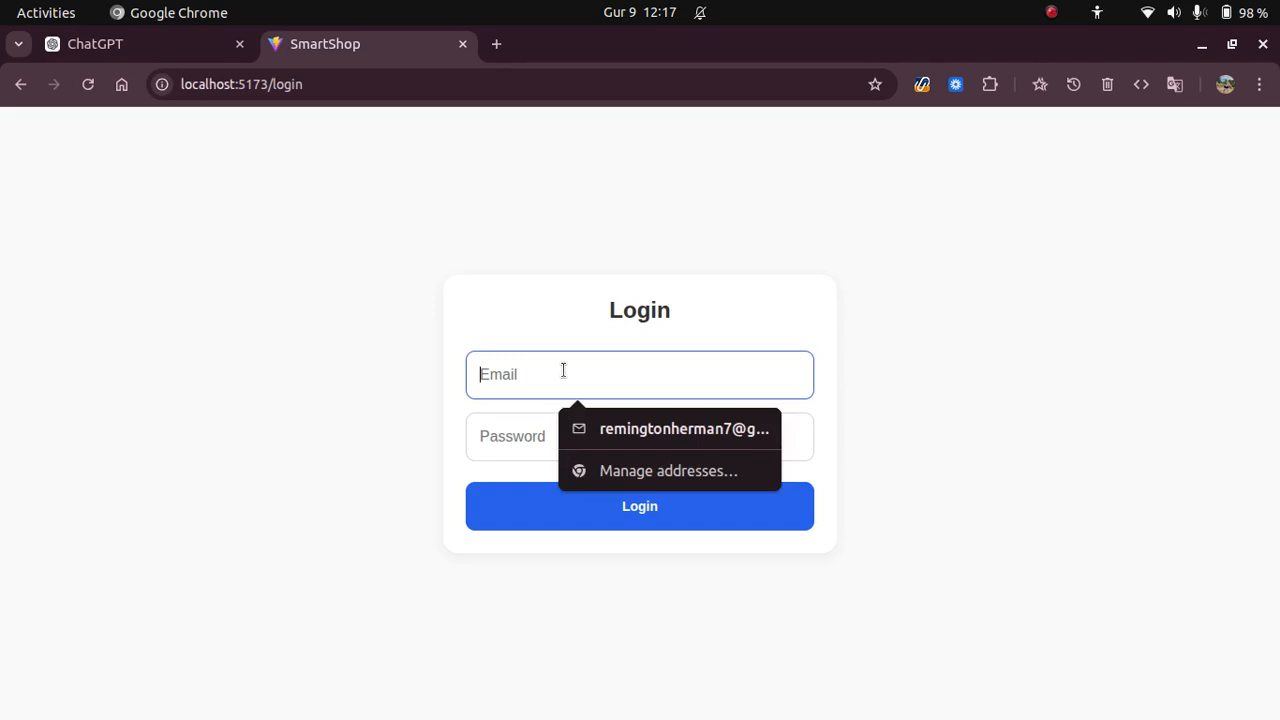
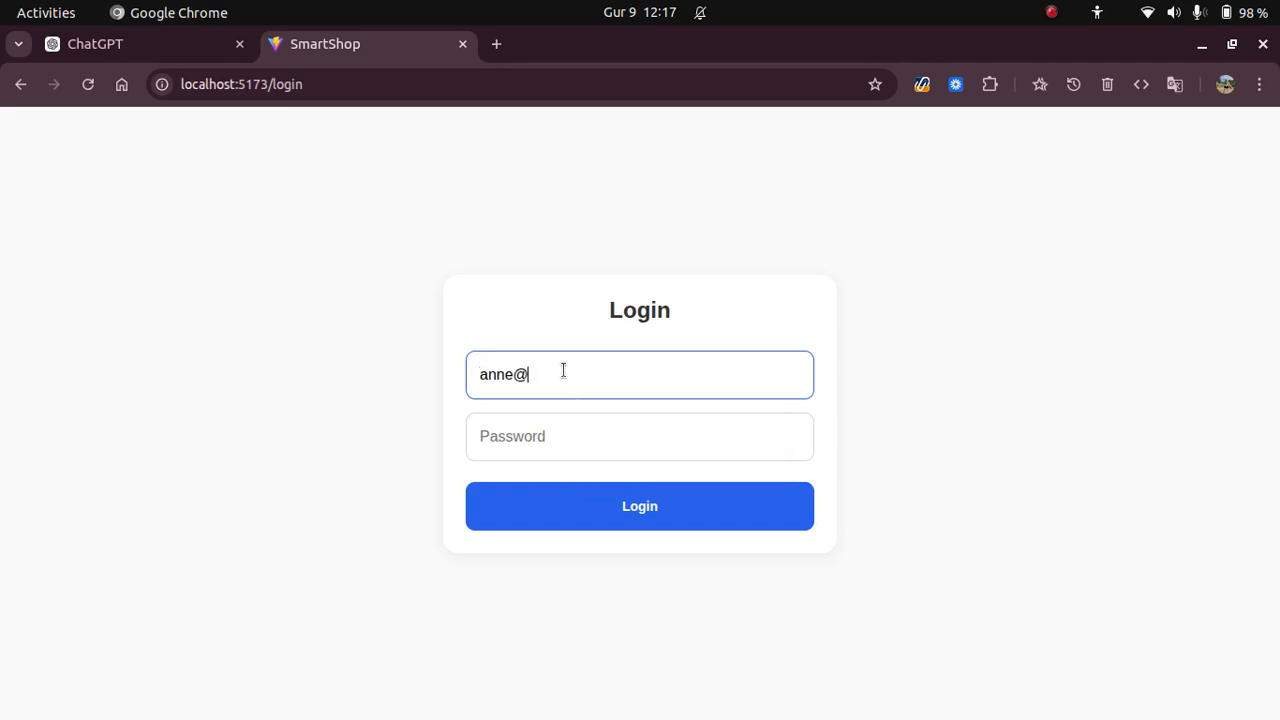
# Log in to SmartShop with the owner's e-mail and account password.
pyautogui.click(573, 428)
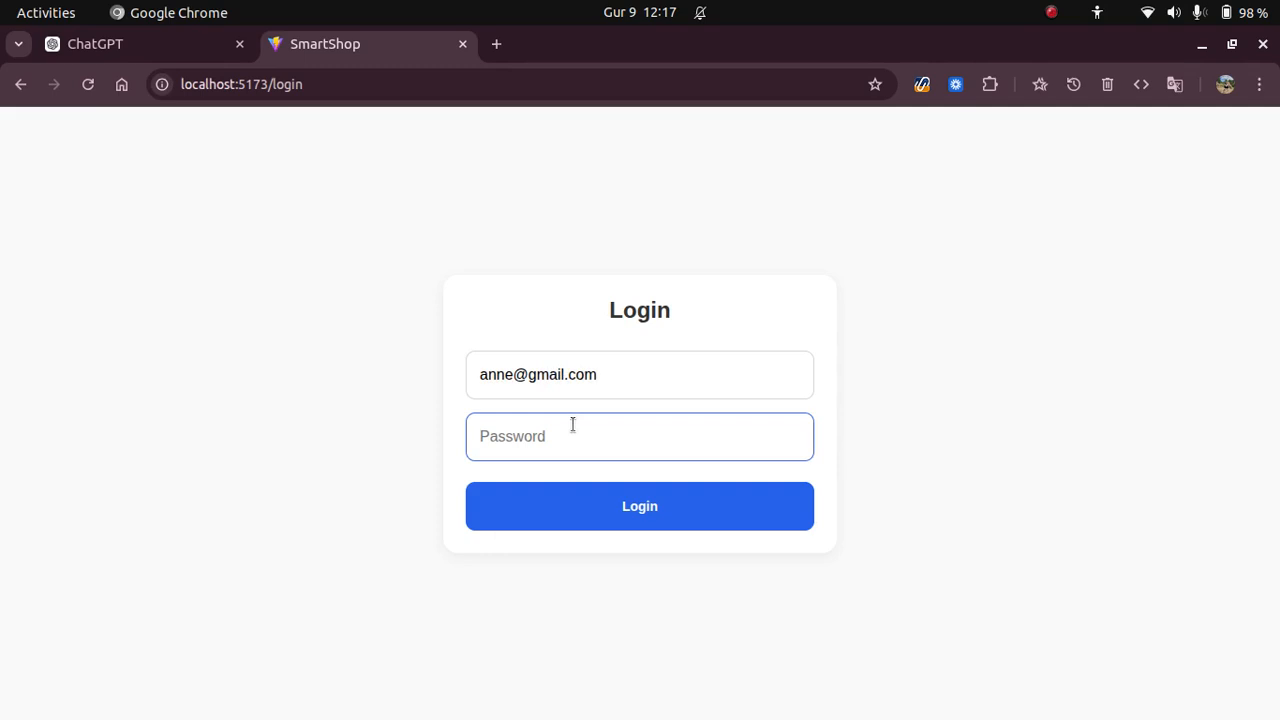
pyautogui.write('•••••••••')
pyautogui.press('Return')
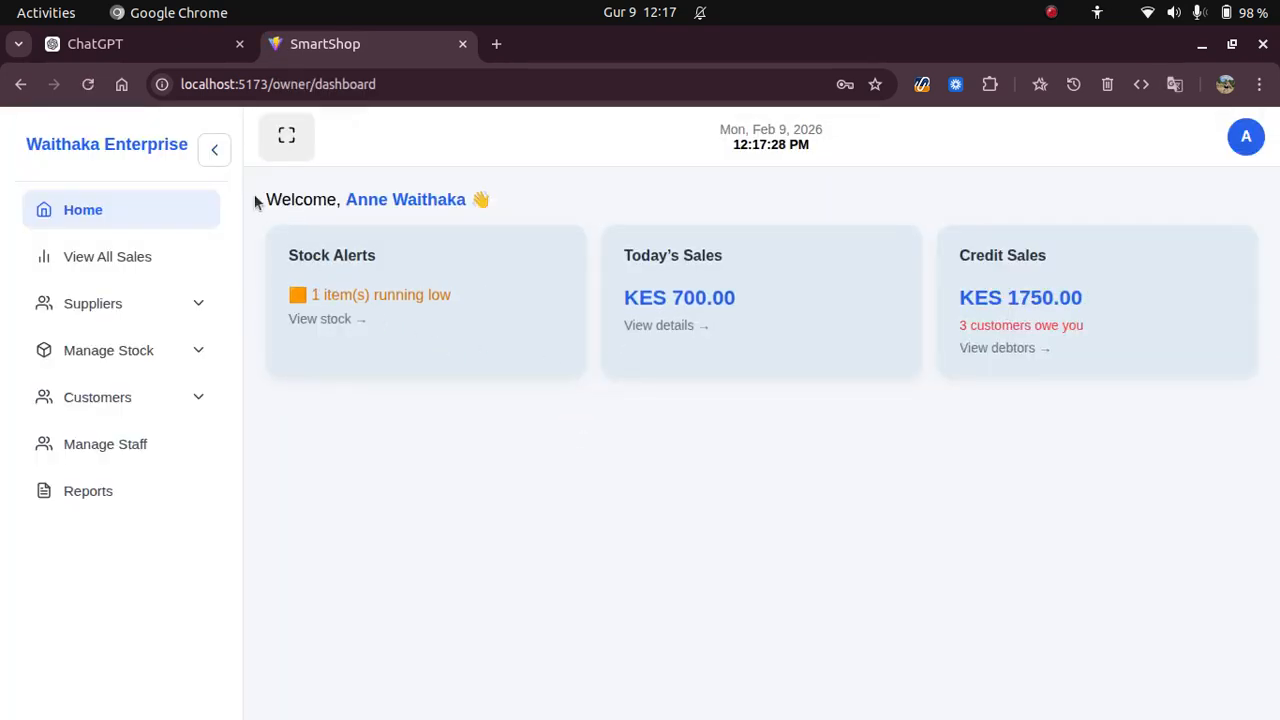
# Go to View All Sales to list every sale with method, staff, total and date.
pyautogui.moveTo(264, 200); pyautogui.dragTo(569, 200)
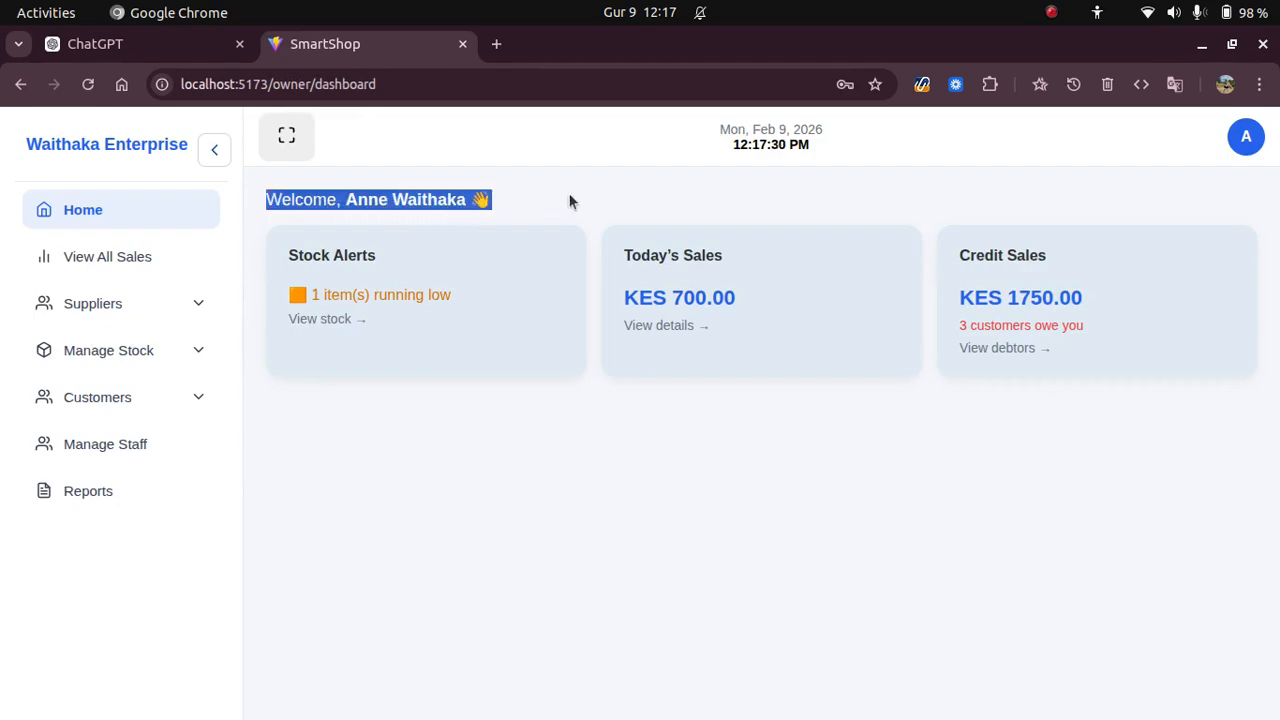
pyautogui.click(569, 200)
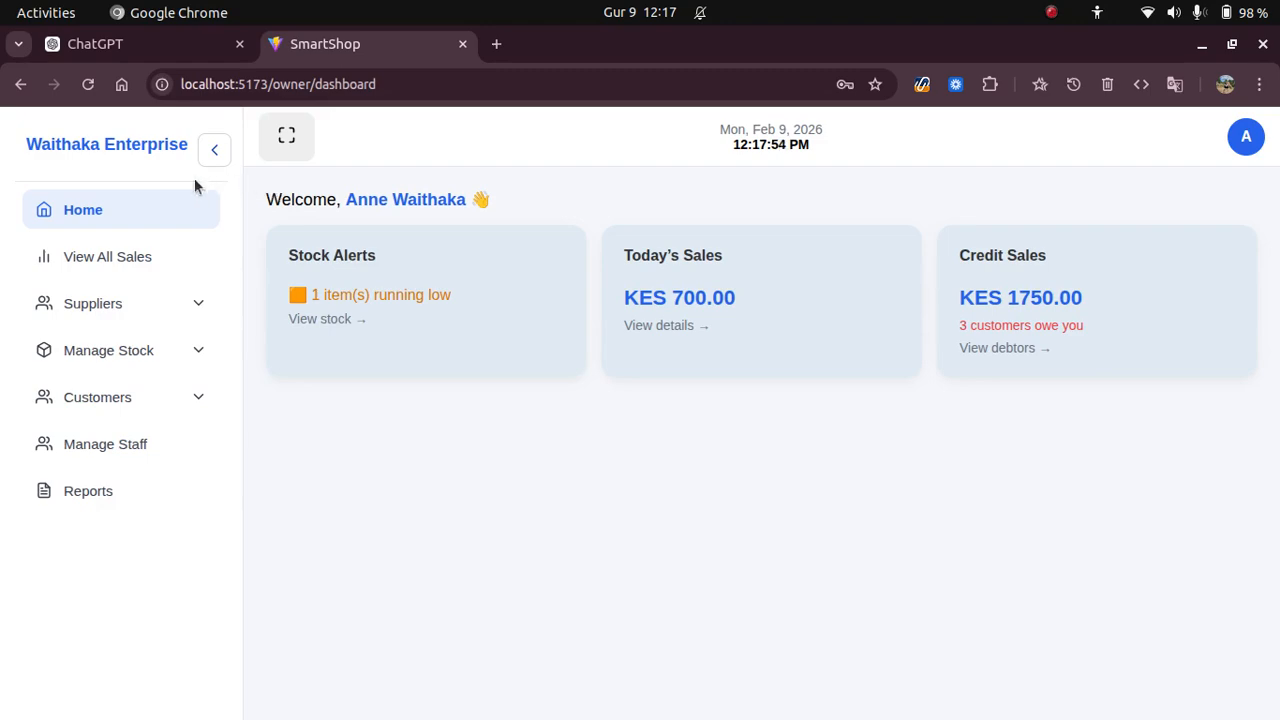
pyautogui.click(101, 258)
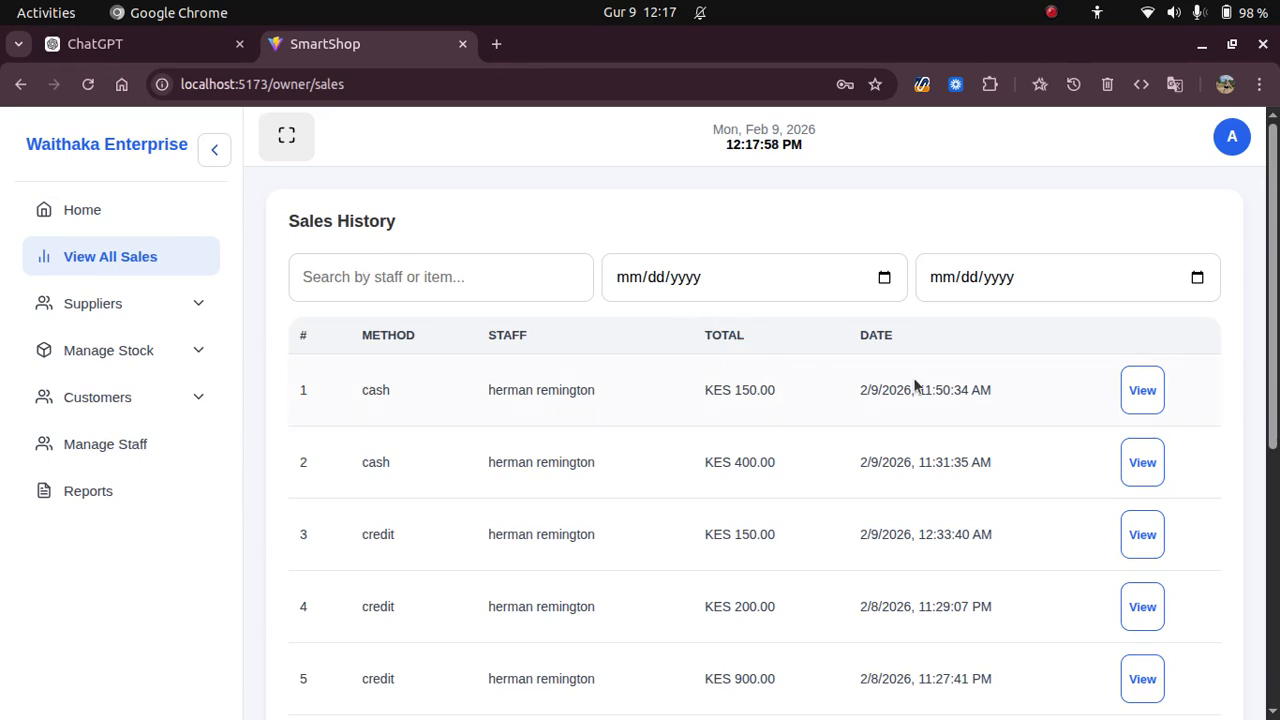
pyautogui.click(412, 270)
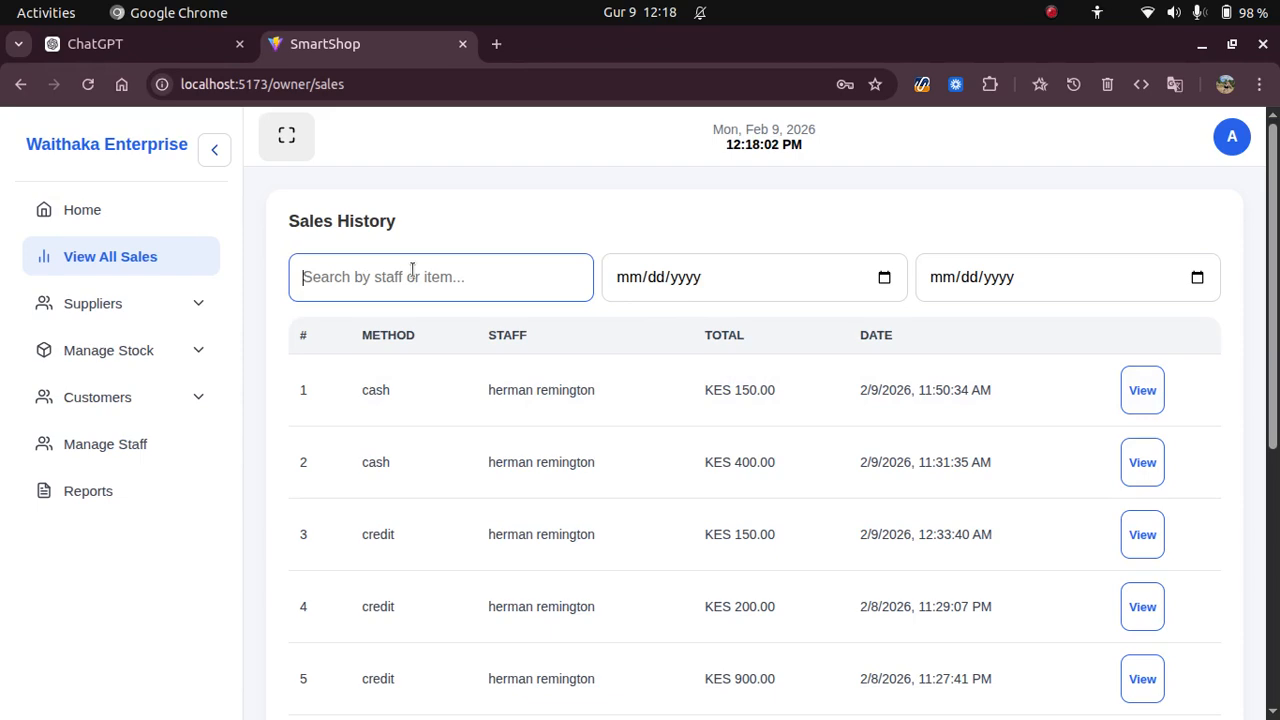
pyautogui.click(1145, 402)
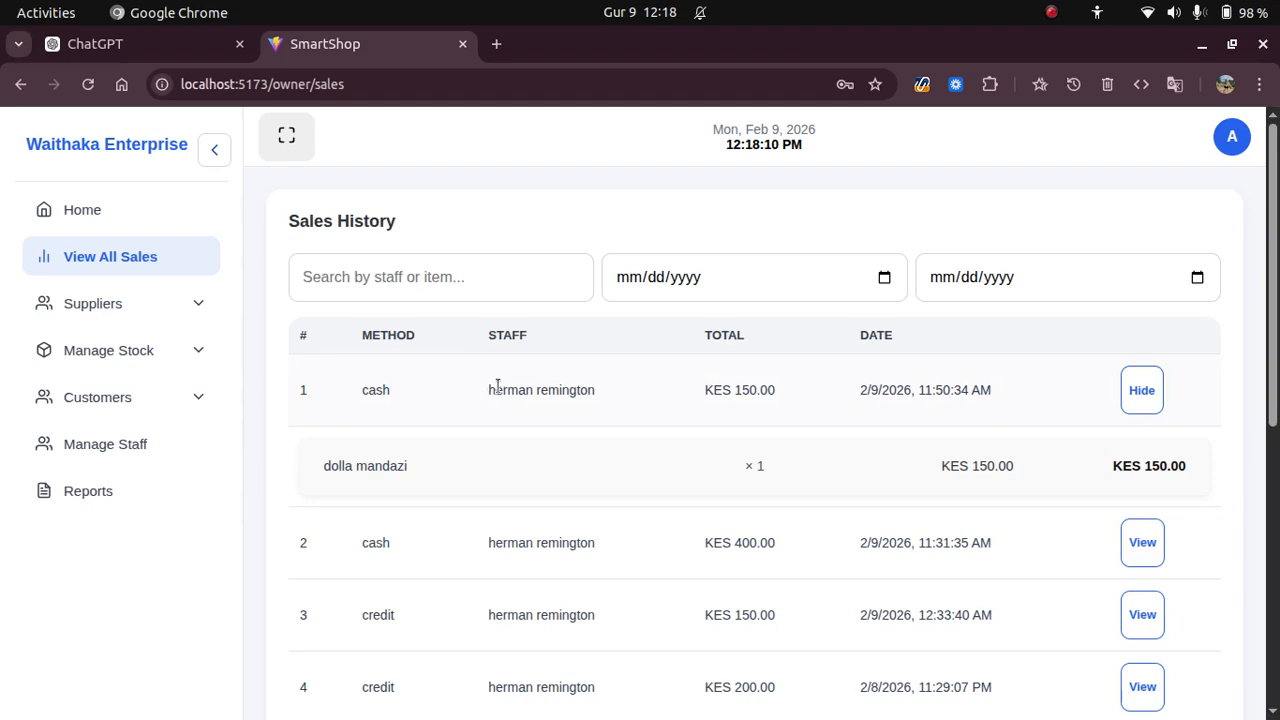
pyautogui.moveTo(490, 390); pyautogui.dragTo(644, 394)
pyautogui.click(858, 400)
pyautogui.moveTo(858, 403); pyautogui.dragTo(1030, 408)
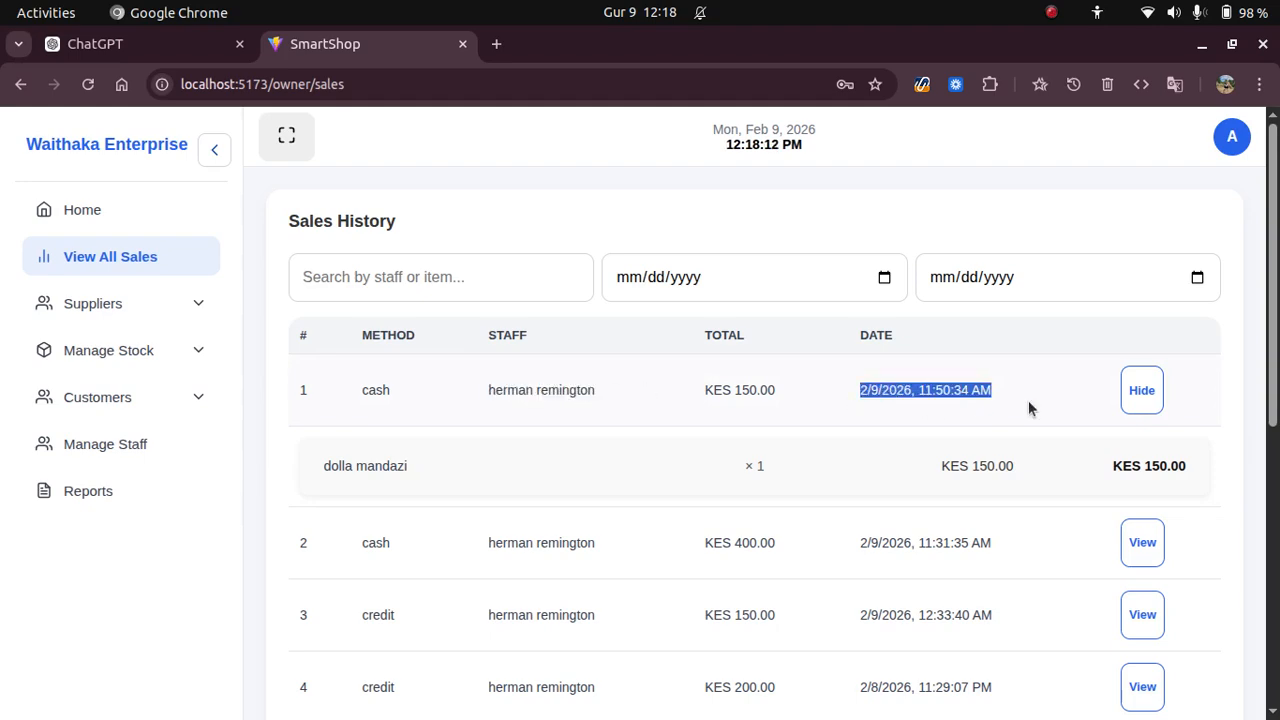
pyautogui.moveTo(797, 400); pyautogui.dragTo(680, 399)
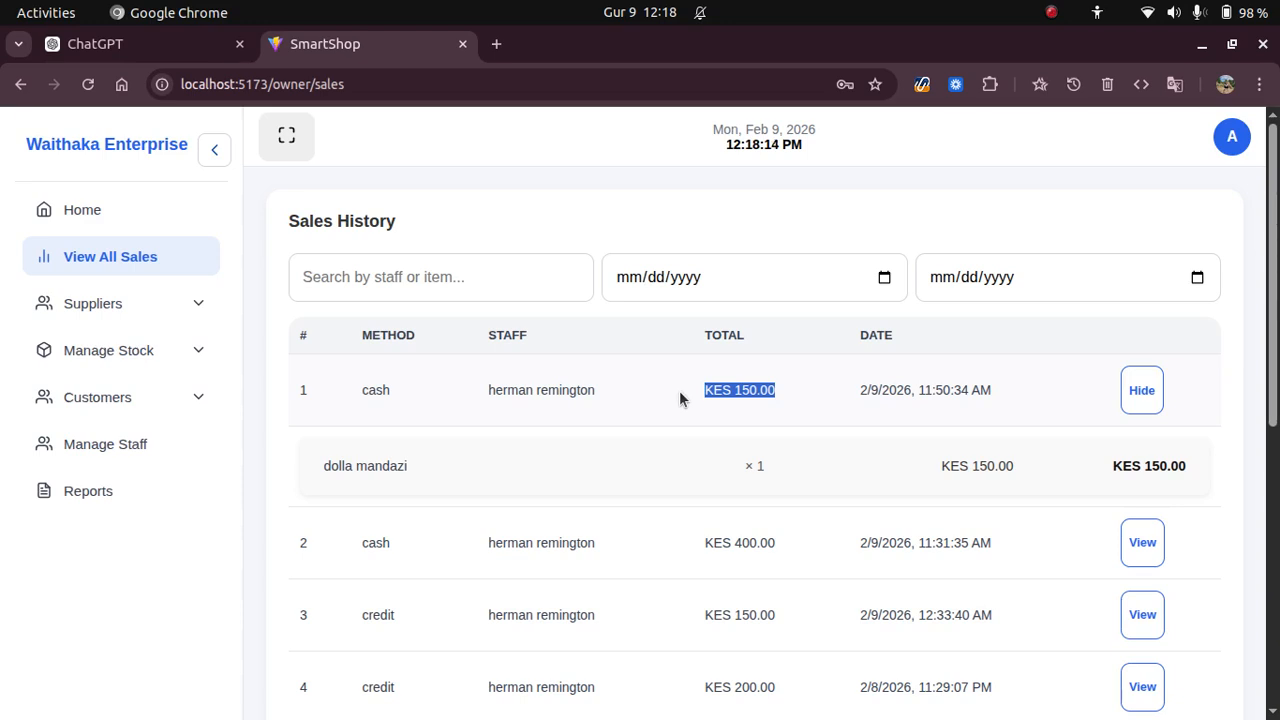
pyautogui.click(1140, 398)
pyautogui.scroll(-5, 615, 415)
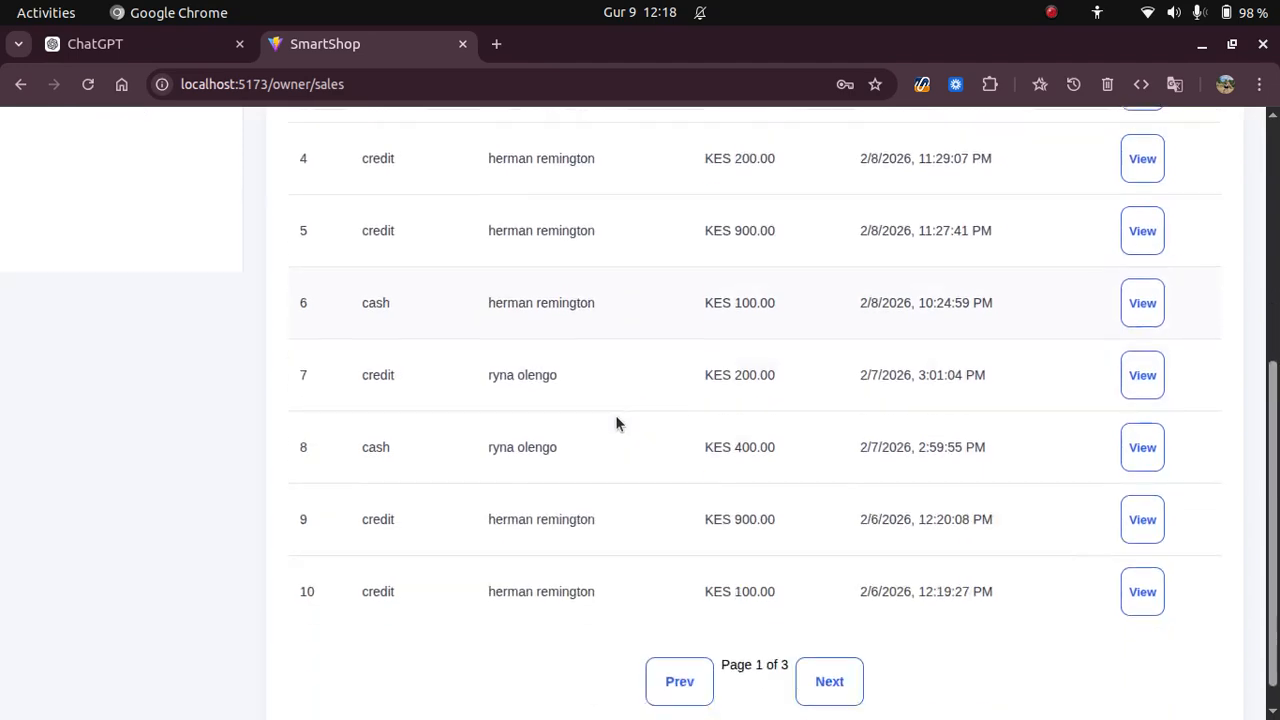
pyautogui.scroll(4, 613, 414)
pyautogui.scroll(1, 611, 413)
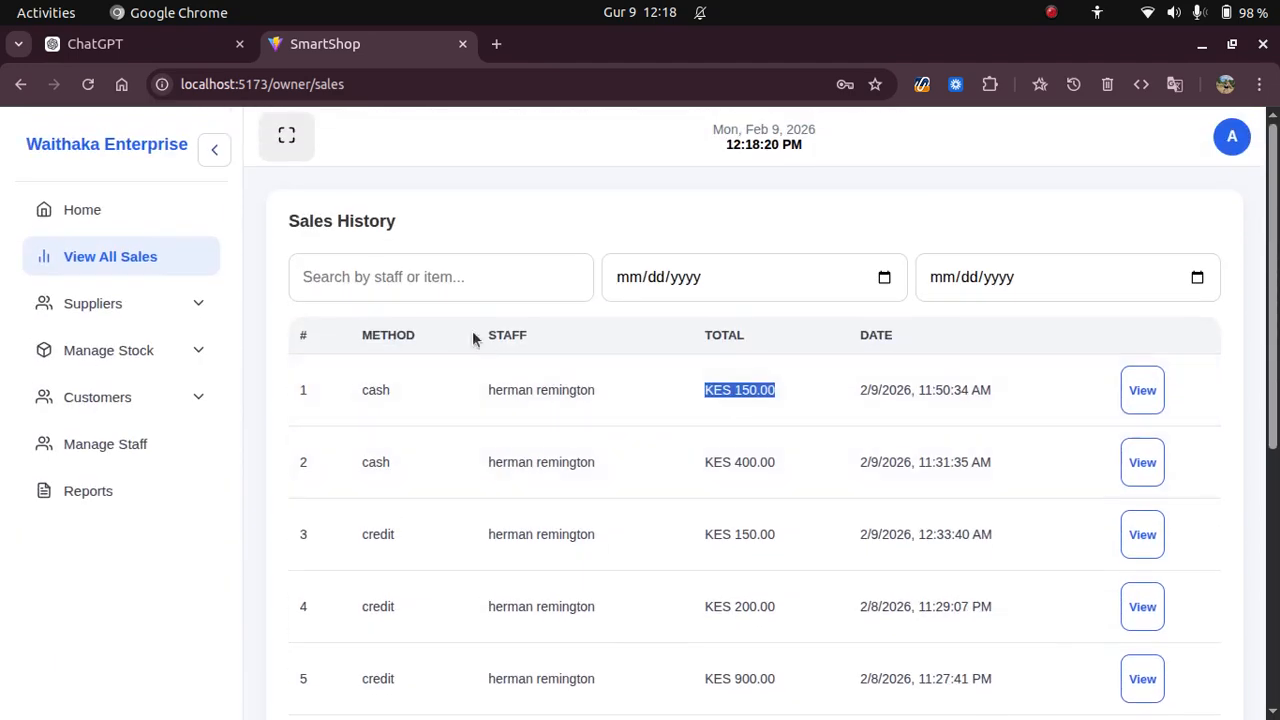
pyautogui.click(440, 271)
pyautogui.write('c')
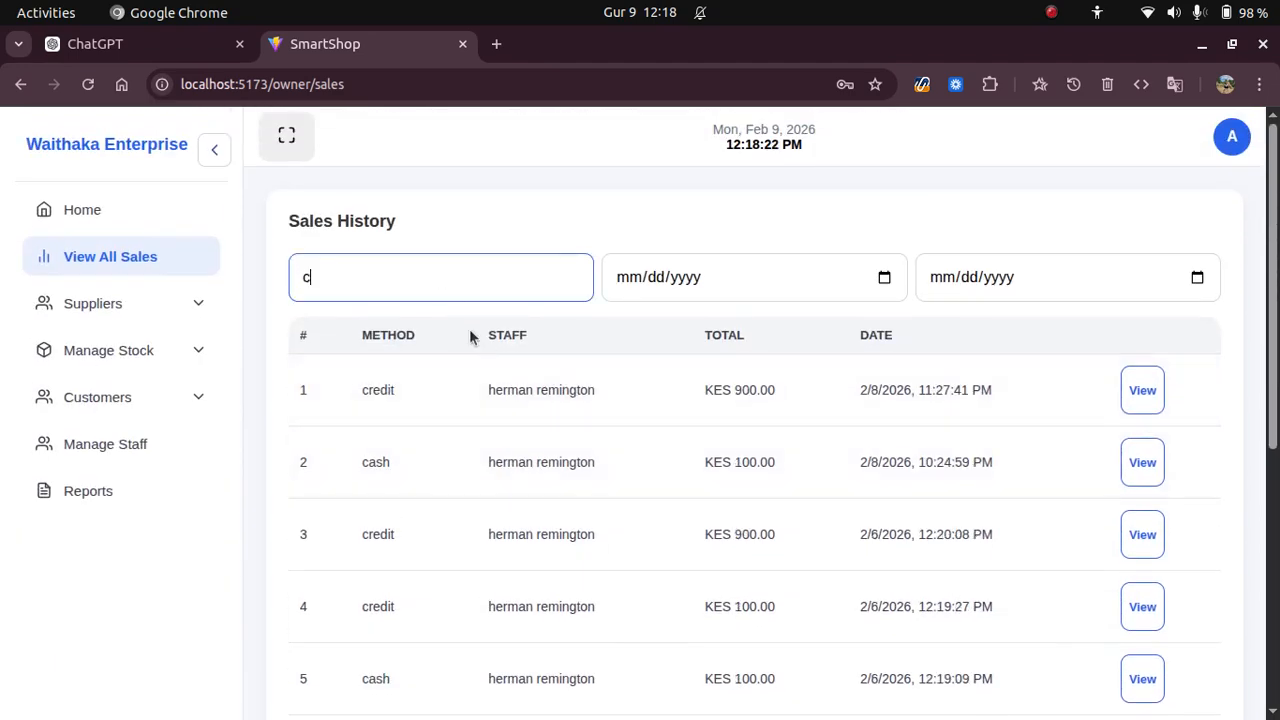
pyautogui.write('ement')
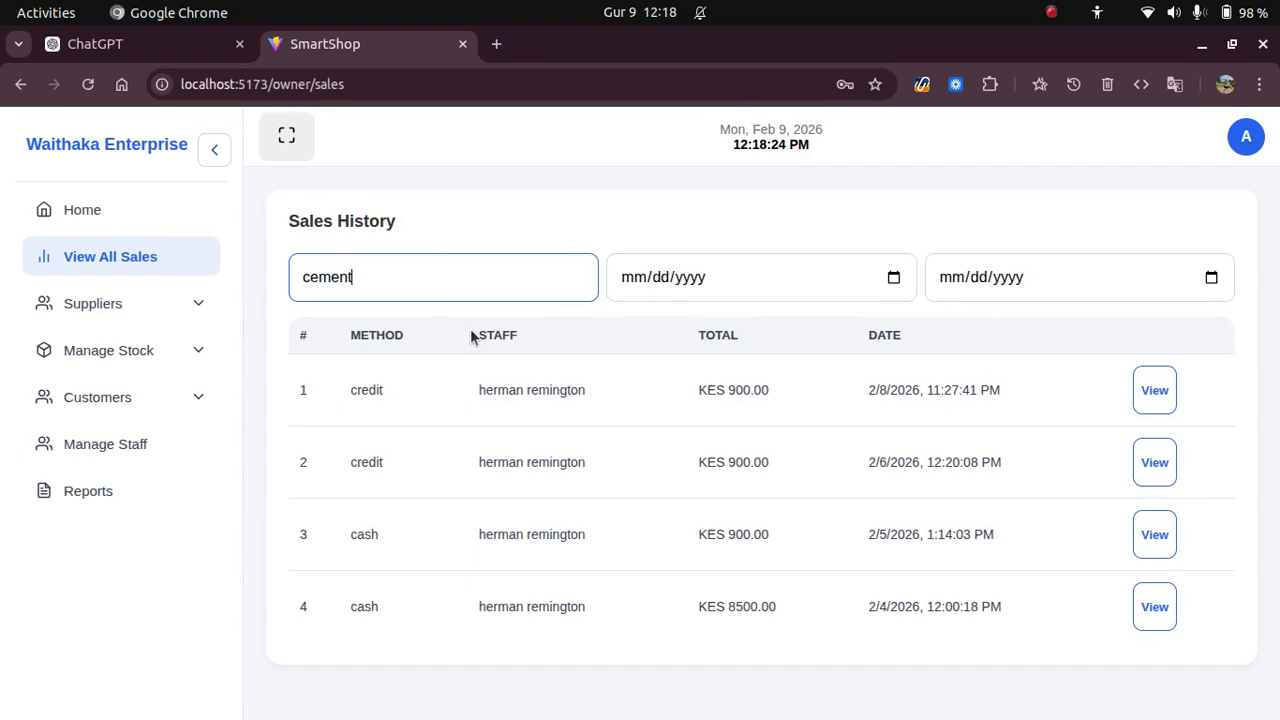
pyautogui.click(1154, 390)
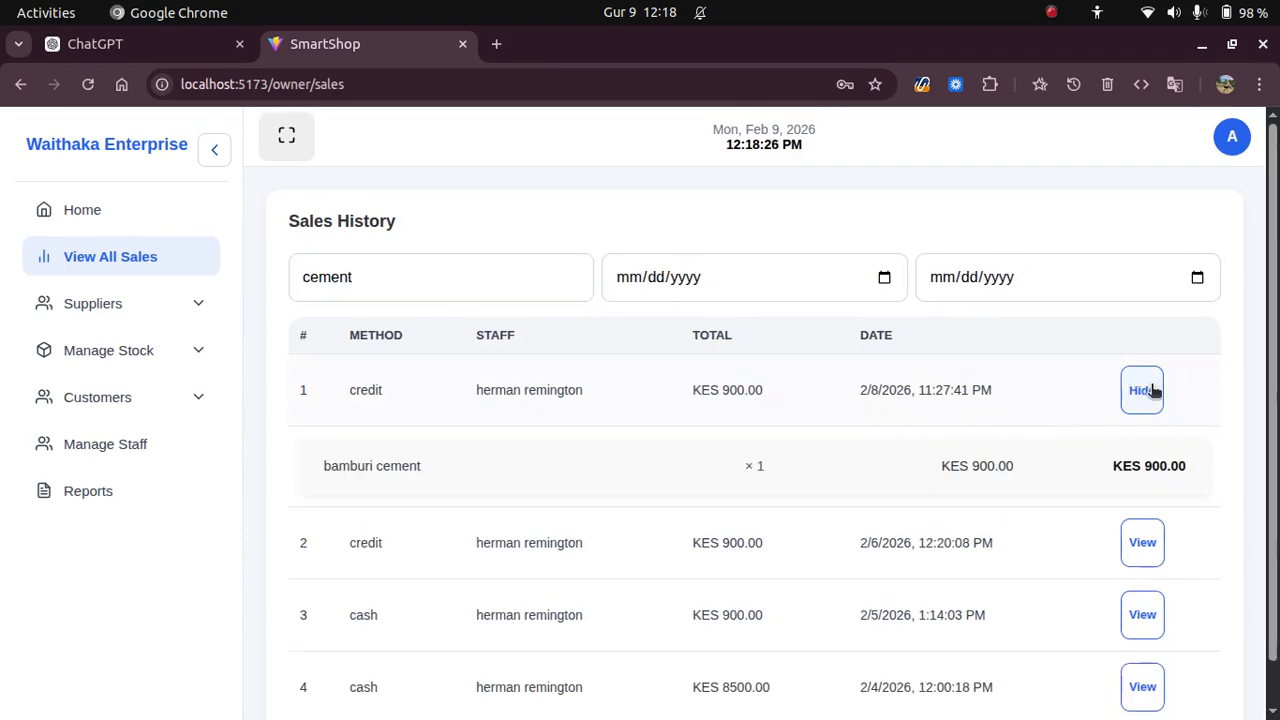
pyautogui.click(1152, 390)
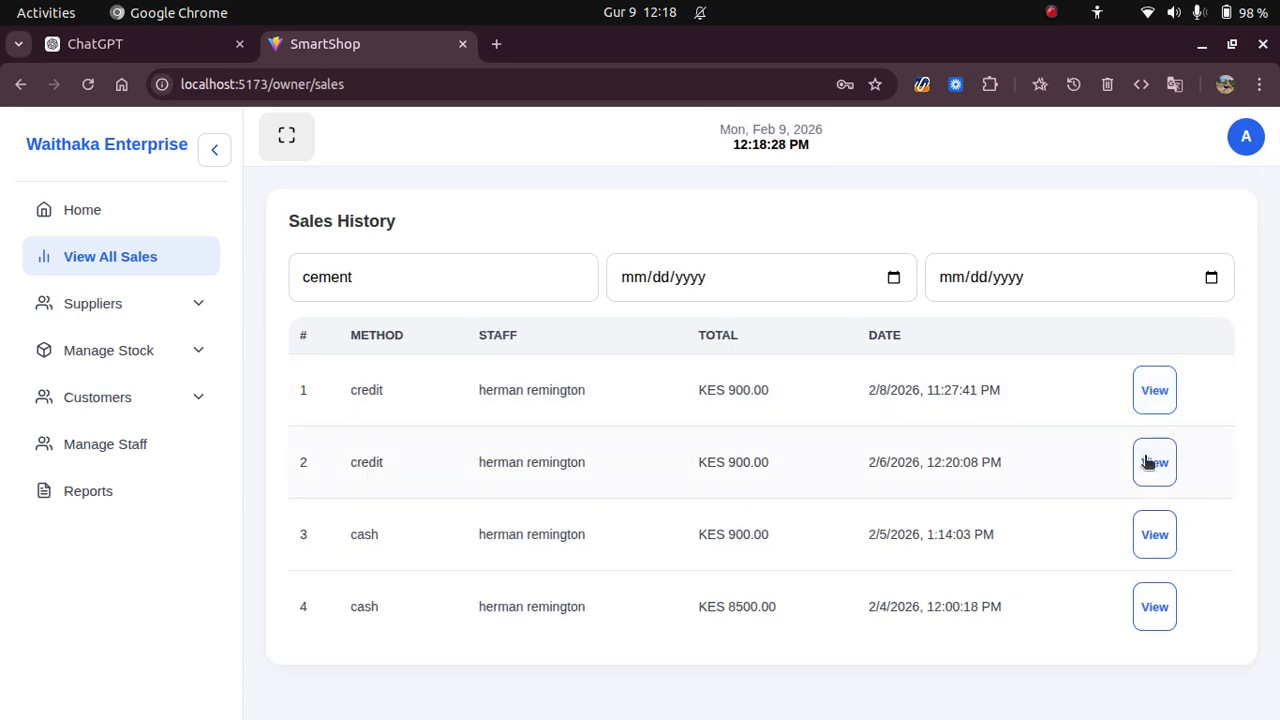
pyautogui.click(1147, 462)
pyautogui.click(1148, 462)
pyautogui.click(1147, 531)
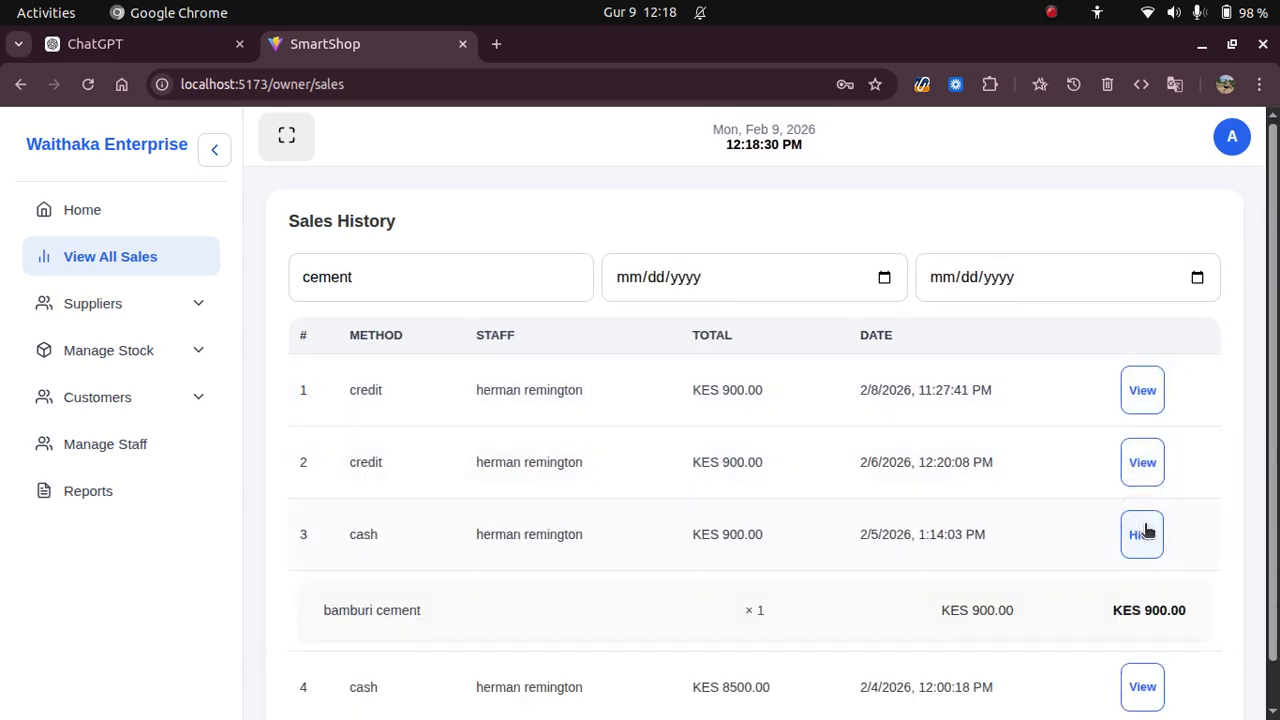
pyautogui.click(1146, 531)
pyautogui.click(1146, 604)
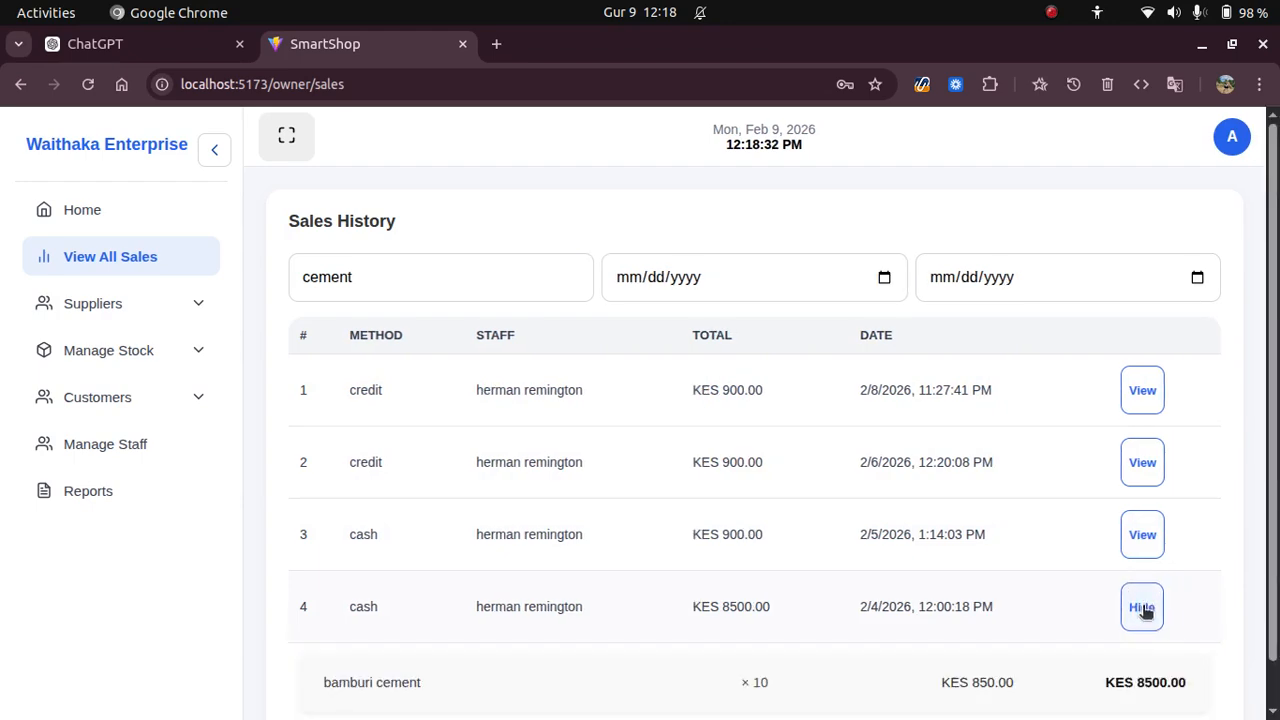
pyautogui.click(1143, 606)
pyautogui.click(483, 283)
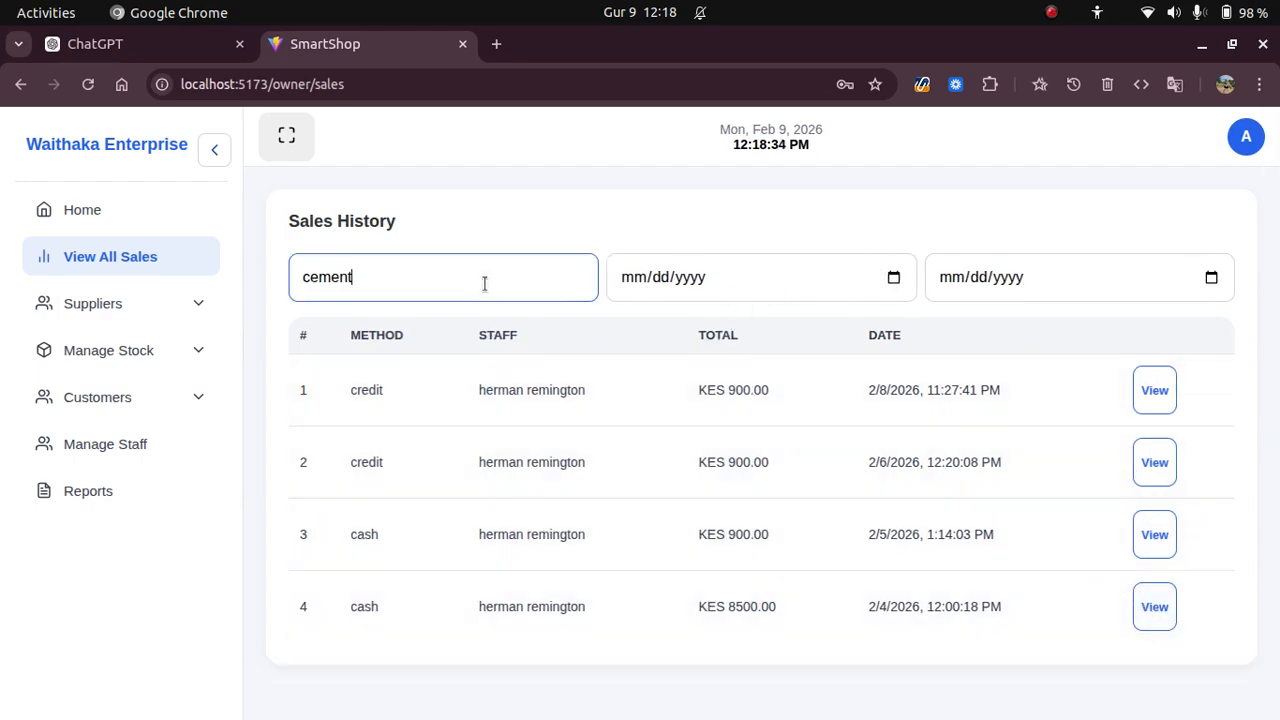
pyautogui.hotkey('ctrl', 'a')
pyautogui.press('BackSpace')
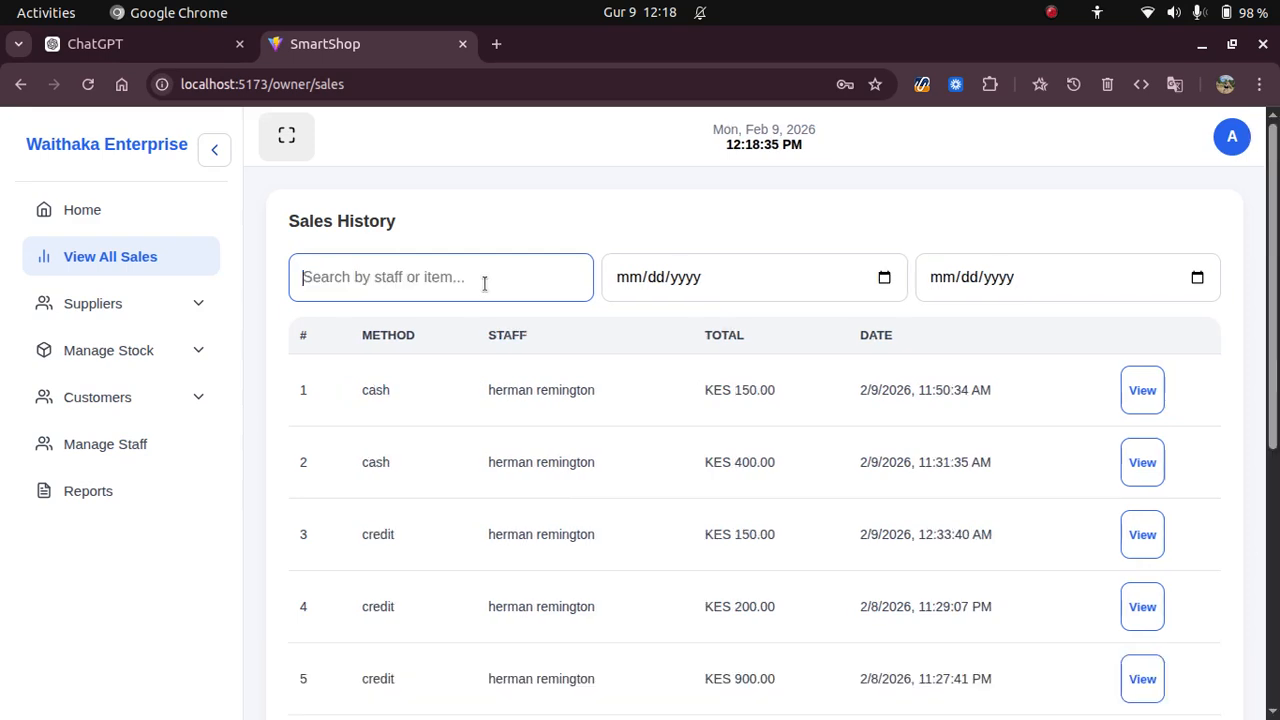
# Set the Sales History start date to 02/08/2026, then expand the Suppliers group.
pyautogui.click(885, 277)
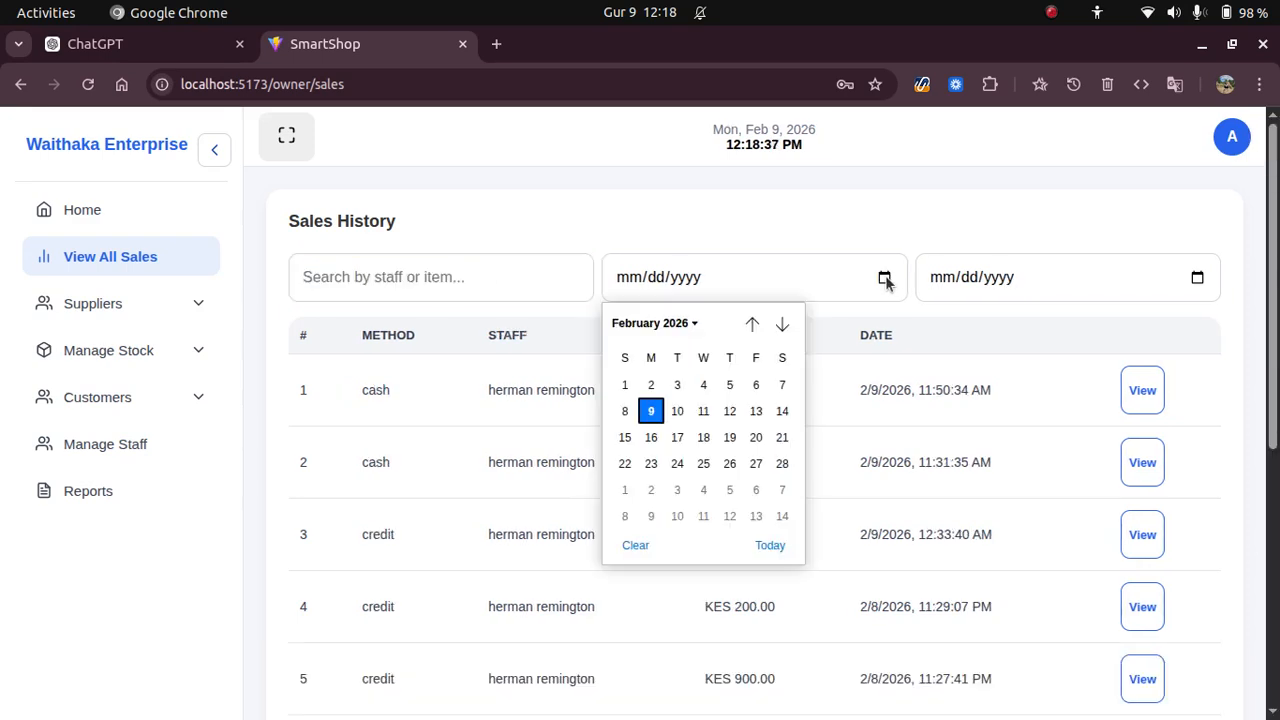
pyautogui.click(624, 411)
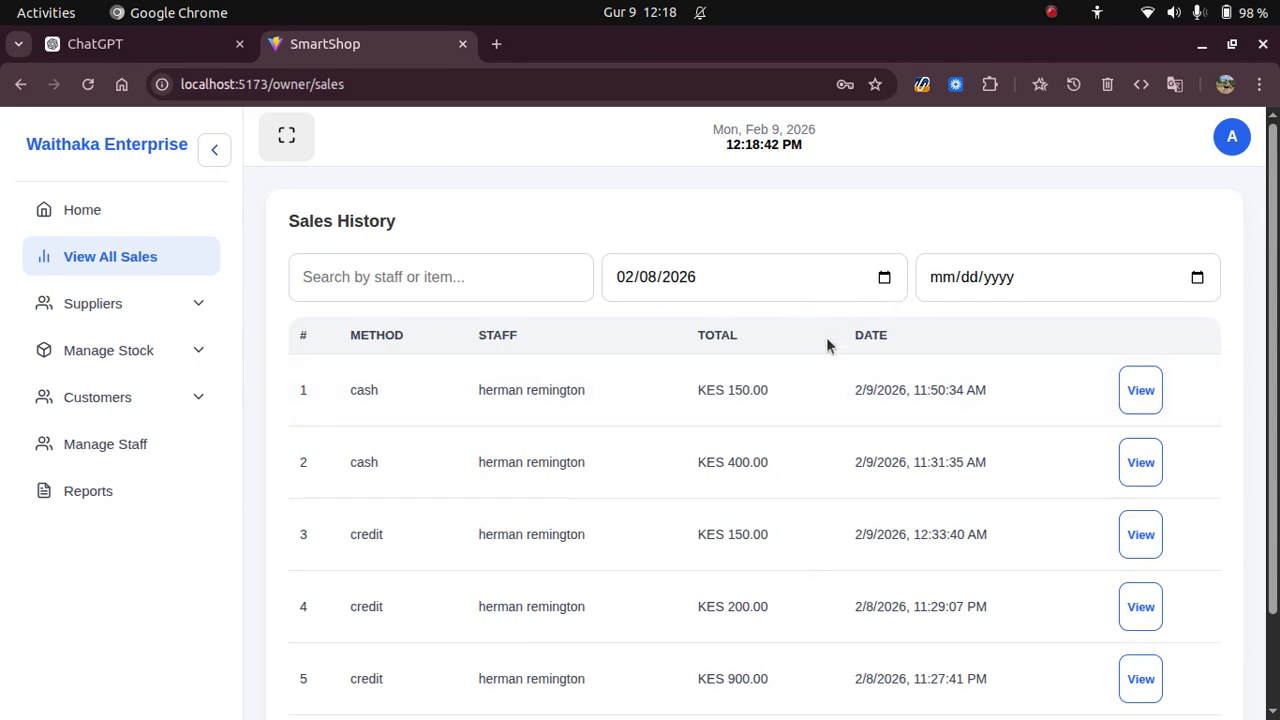
pyautogui.scroll(-2, 826, 337)
pyautogui.scroll(2, 831, 402)
pyautogui.scroll(-2, 831, 402)
pyautogui.scroll(2, 833, 405)
pyautogui.click(126, 312)
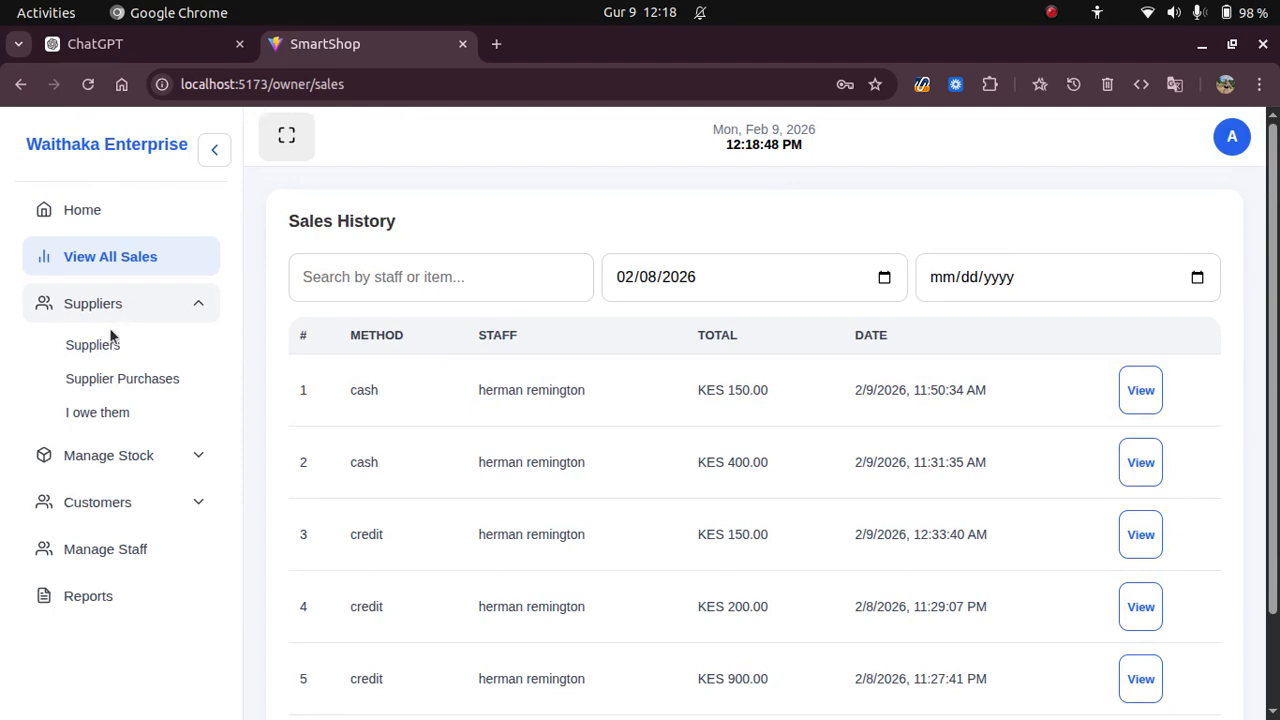
# On the Suppliers page, enter the new supplier's name and phone number.
pyautogui.click(106, 347)
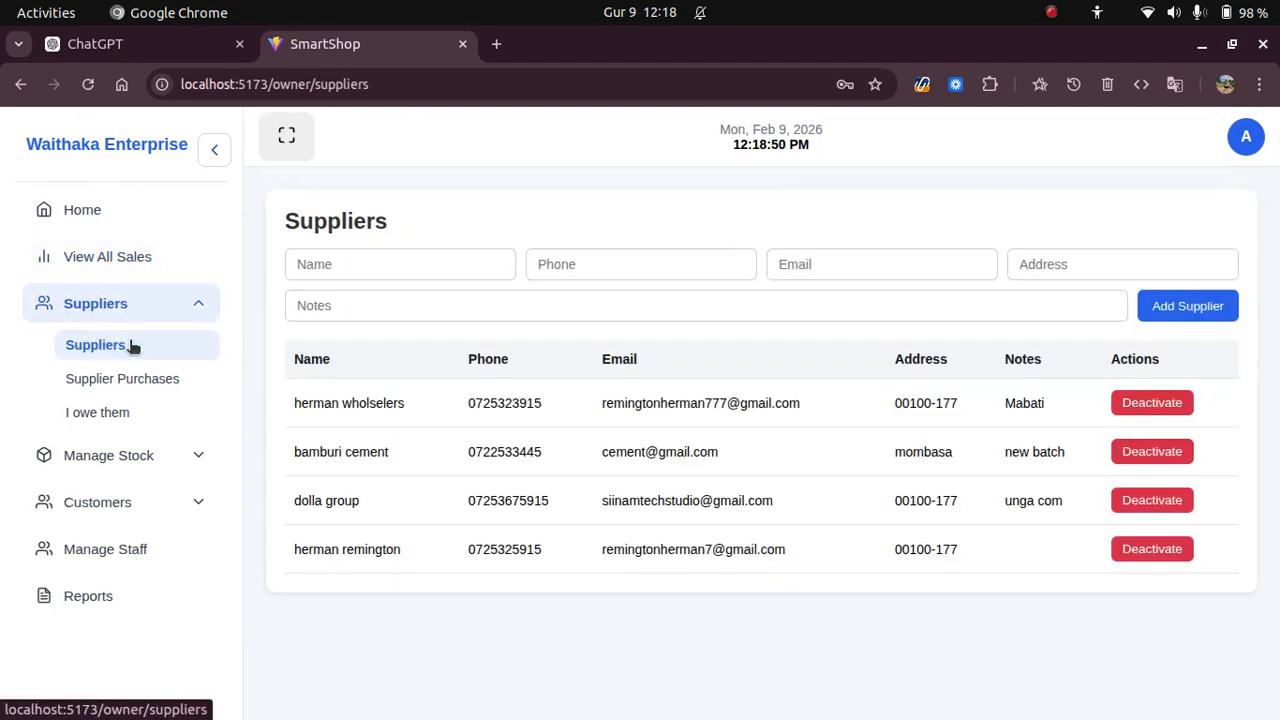
pyautogui.click(370, 263)
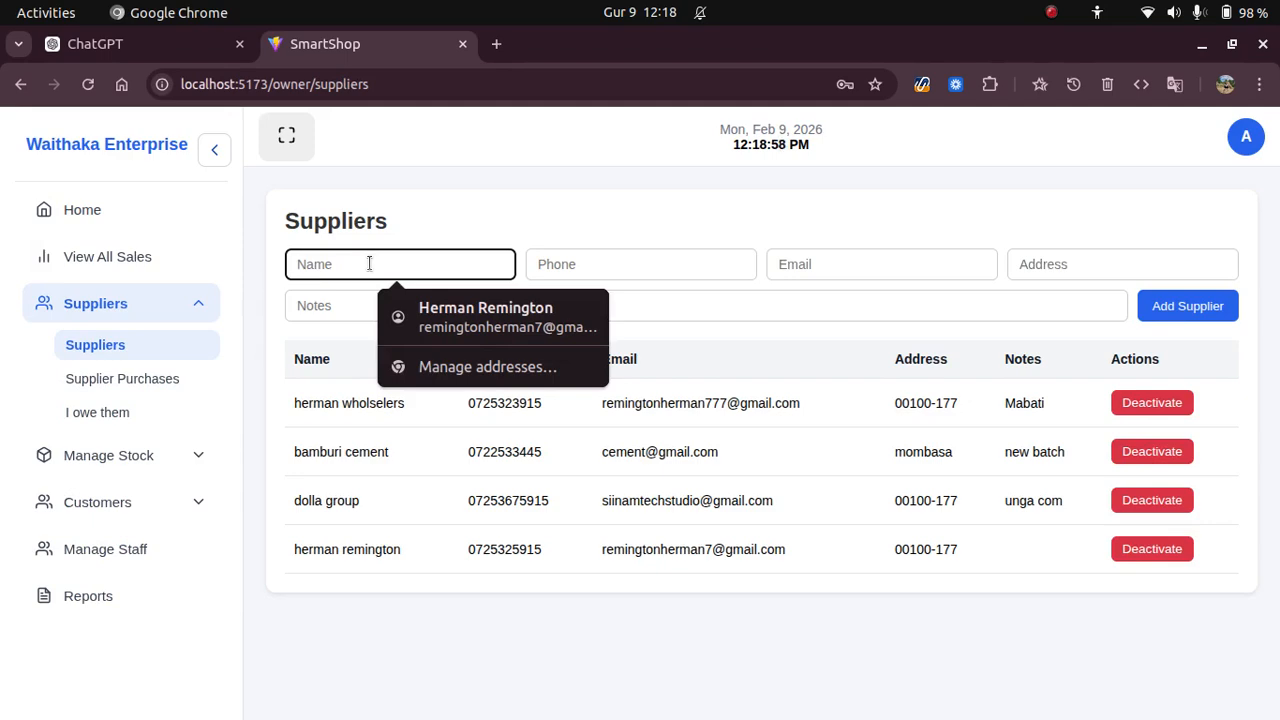
pyautogui.write('lupita')
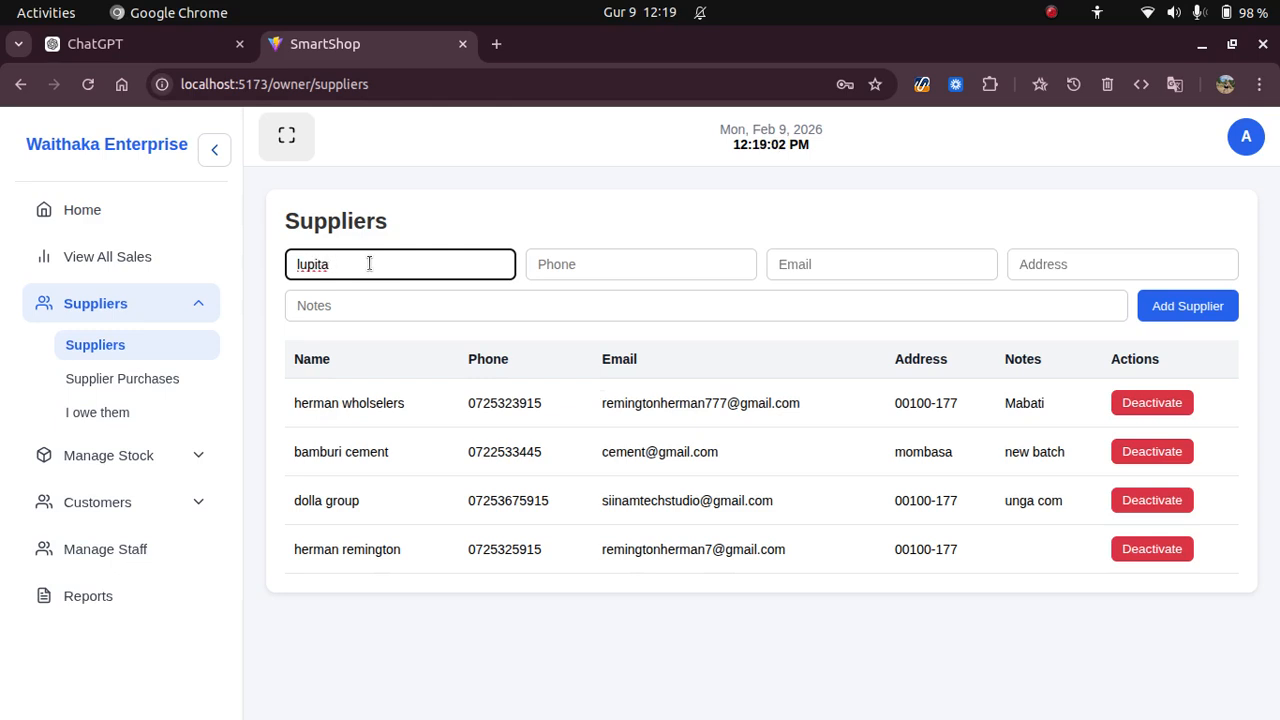
pyautogui.write(' Nyongo')
pyautogui.click(666, 266)
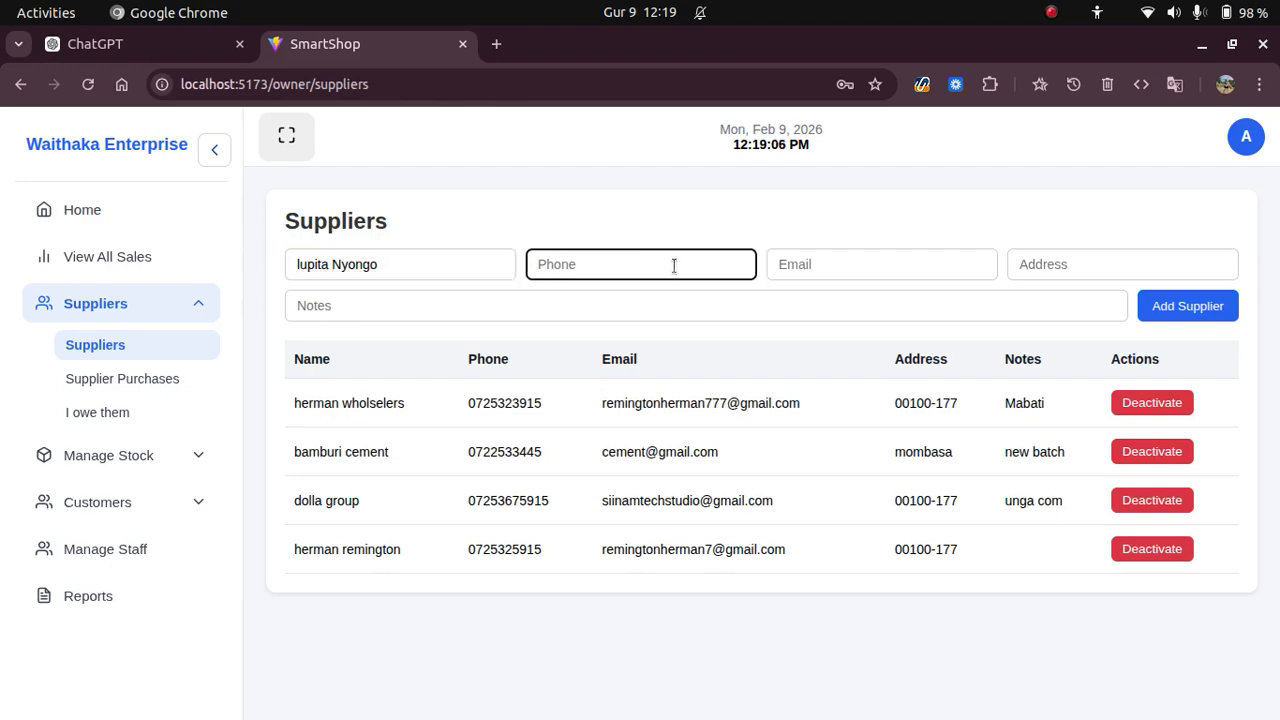
pyautogui.click(589, 264)
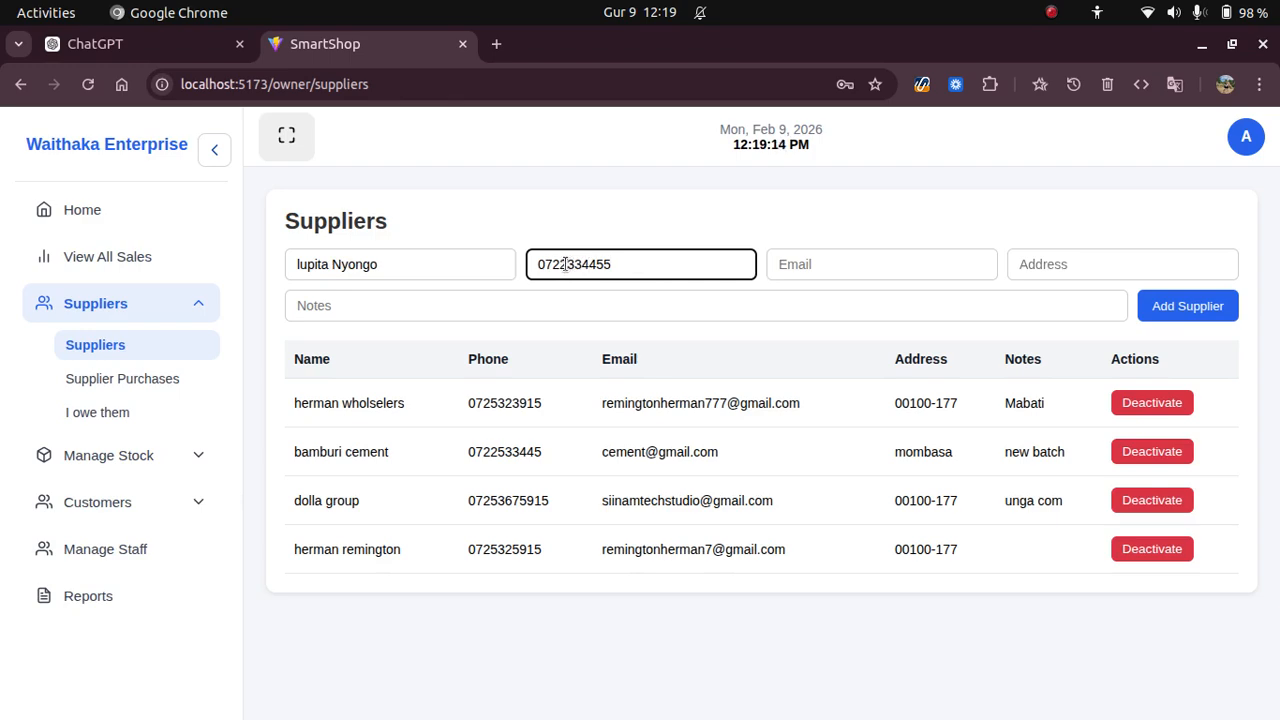
# Add the supplier's e-mail, address 00100 and note 'Fabric Wholselere', and save it.
pyautogui.click(866, 268)
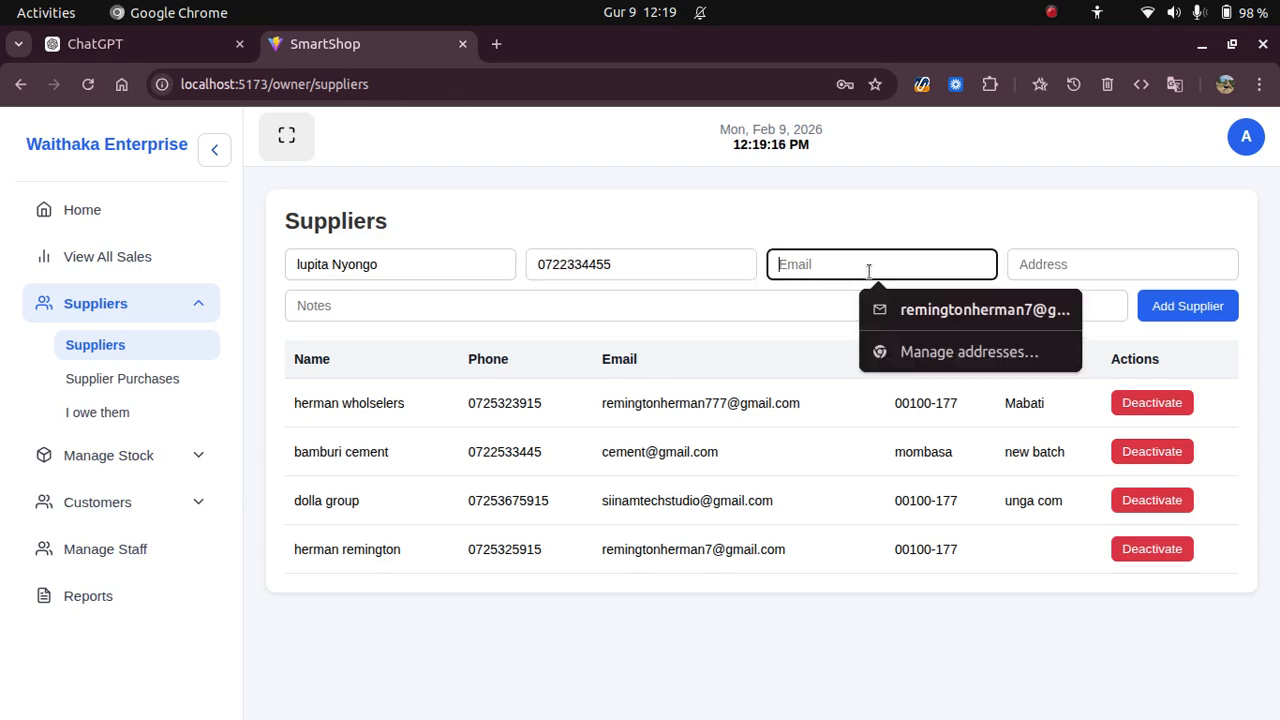
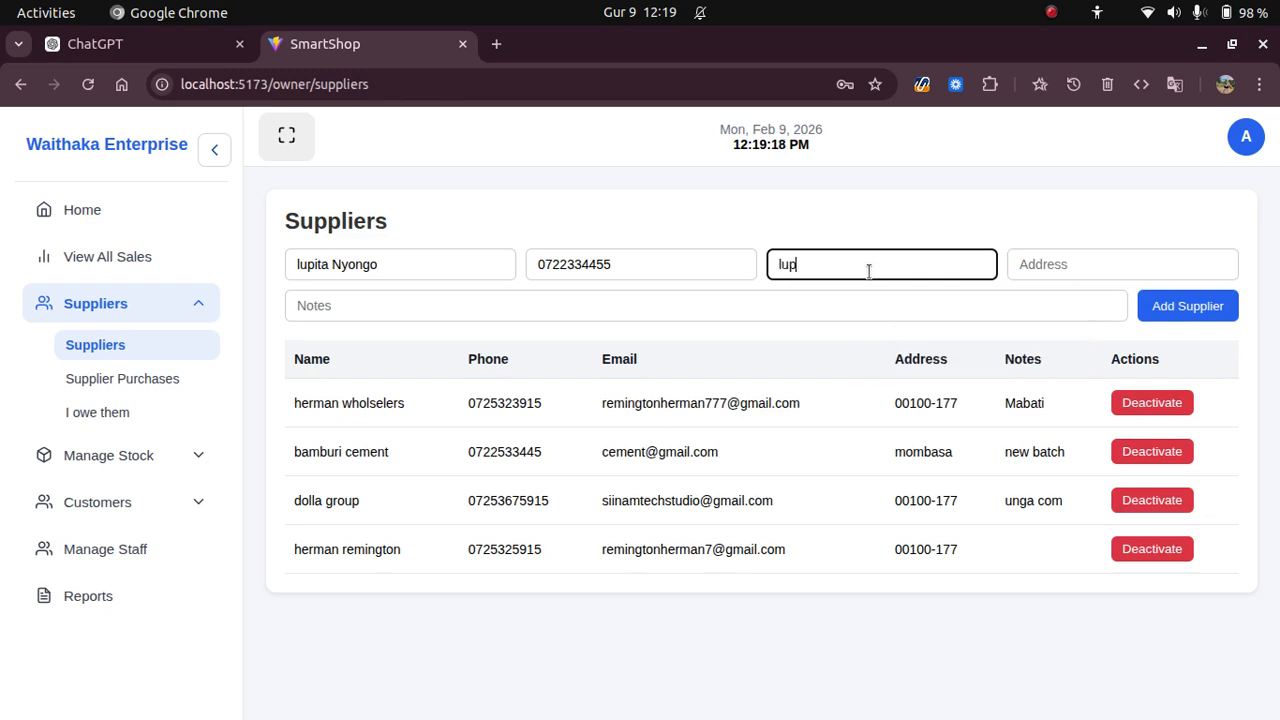
pyautogui.click(1032, 258)
pyautogui.write('00100')
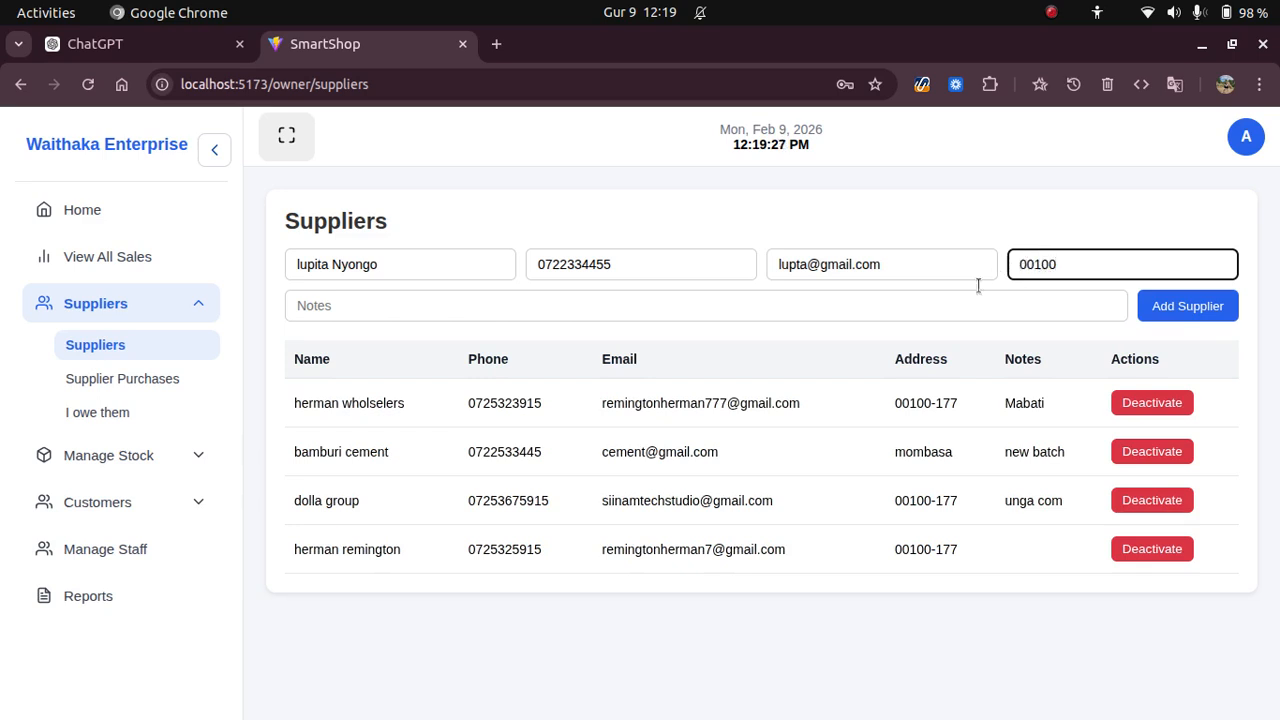
pyautogui.click(892, 300)
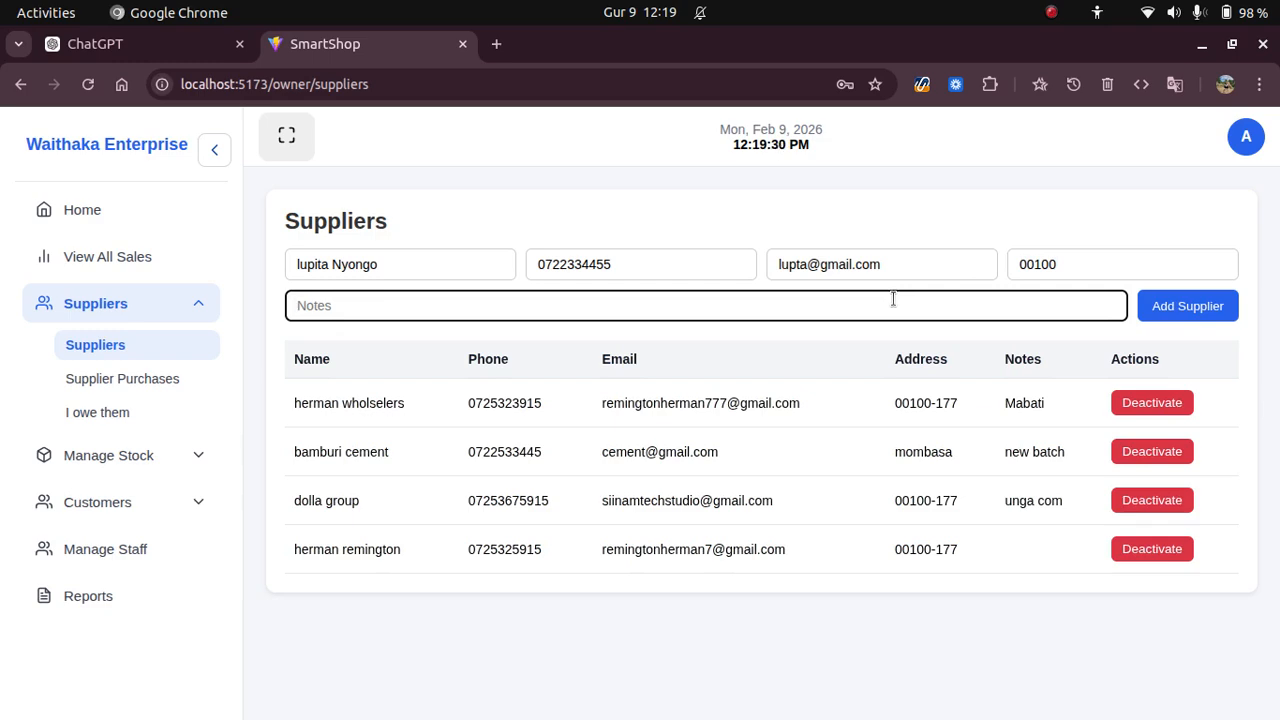
pyautogui.write('Fabric Wholse')
pyautogui.write('ler')
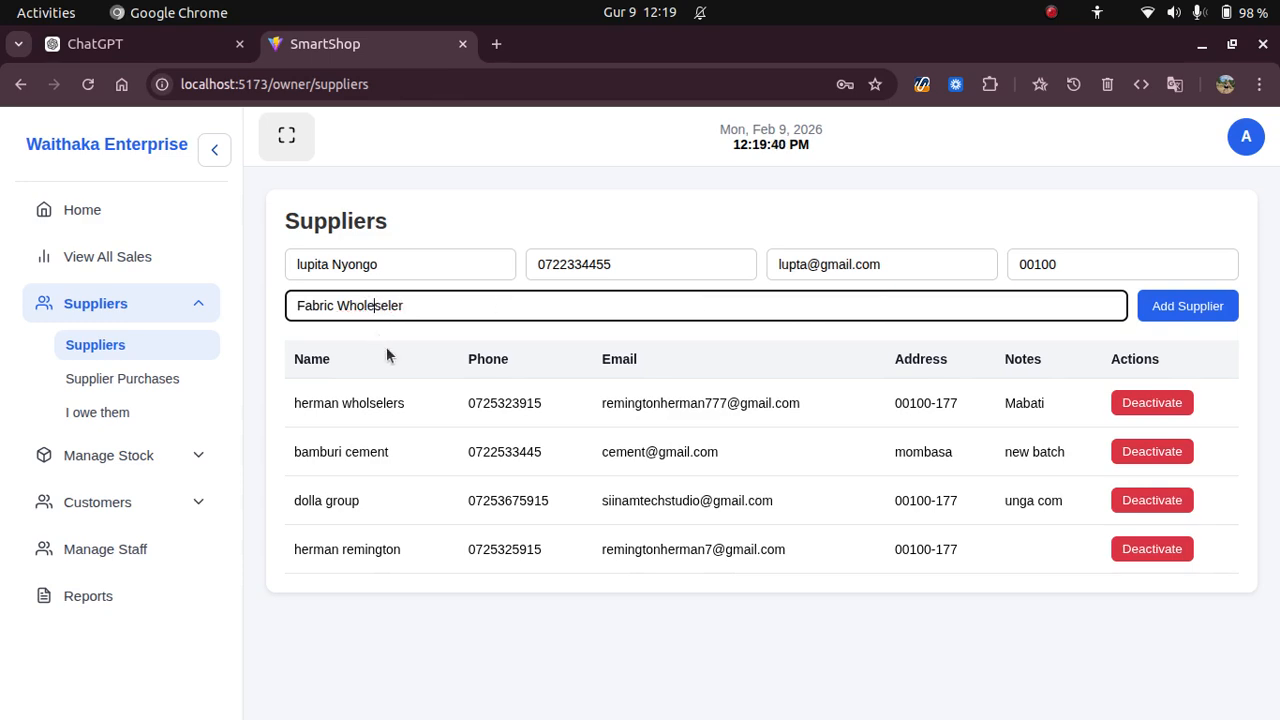
pyautogui.write('e')
pyautogui.click(1145, 305)
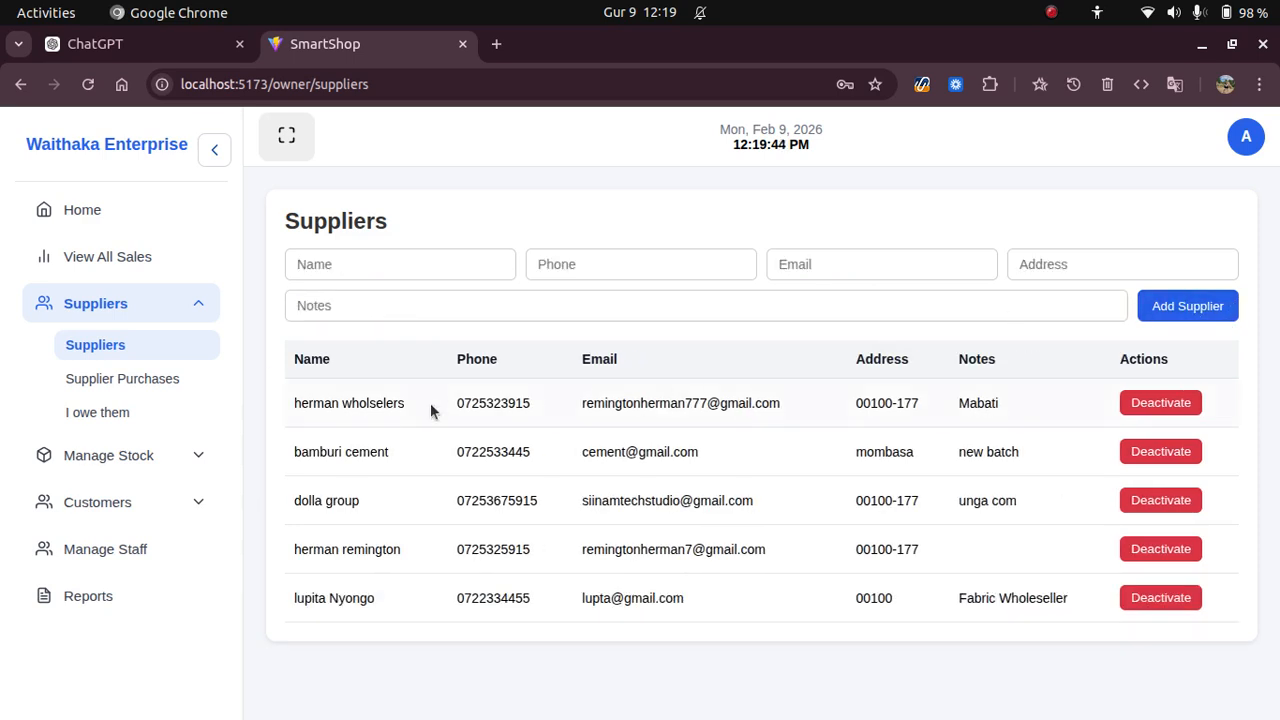
pyautogui.moveTo(292, 600); pyautogui.dragTo(1122, 597)
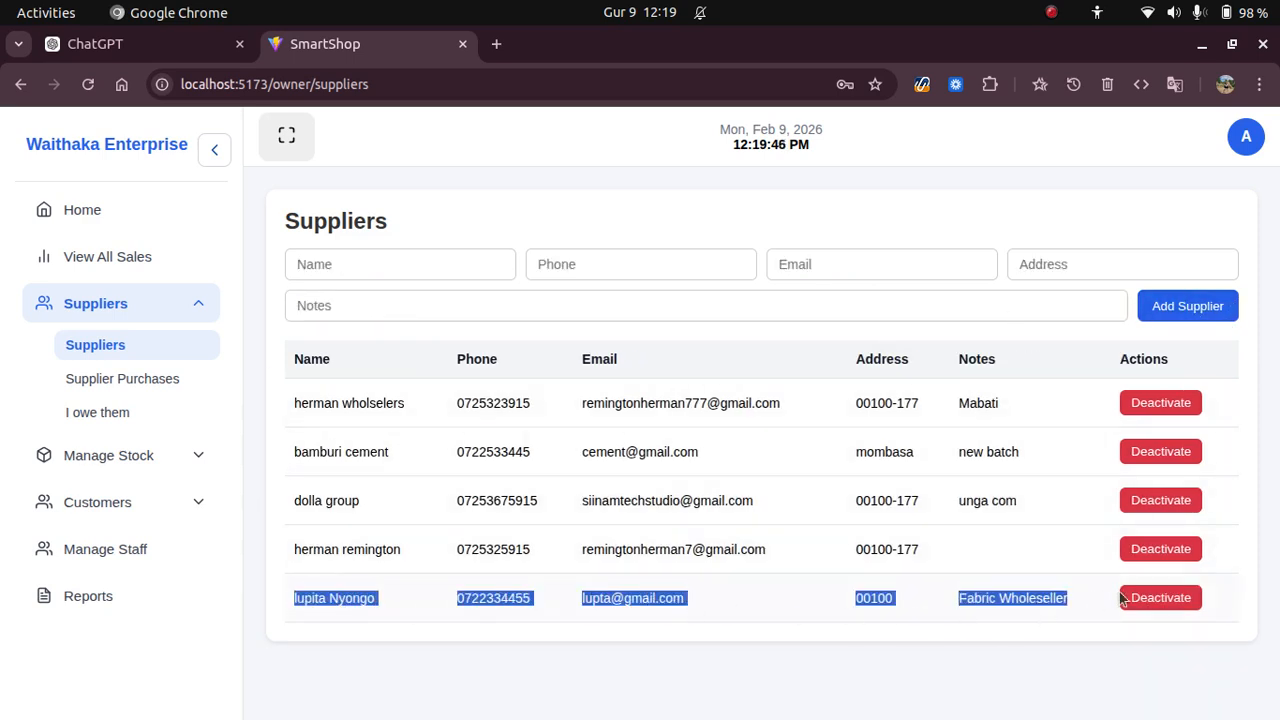
# Start a credit supplier purchase from the new supplier for item 'nylon fabric'.
pyautogui.click(136, 376)
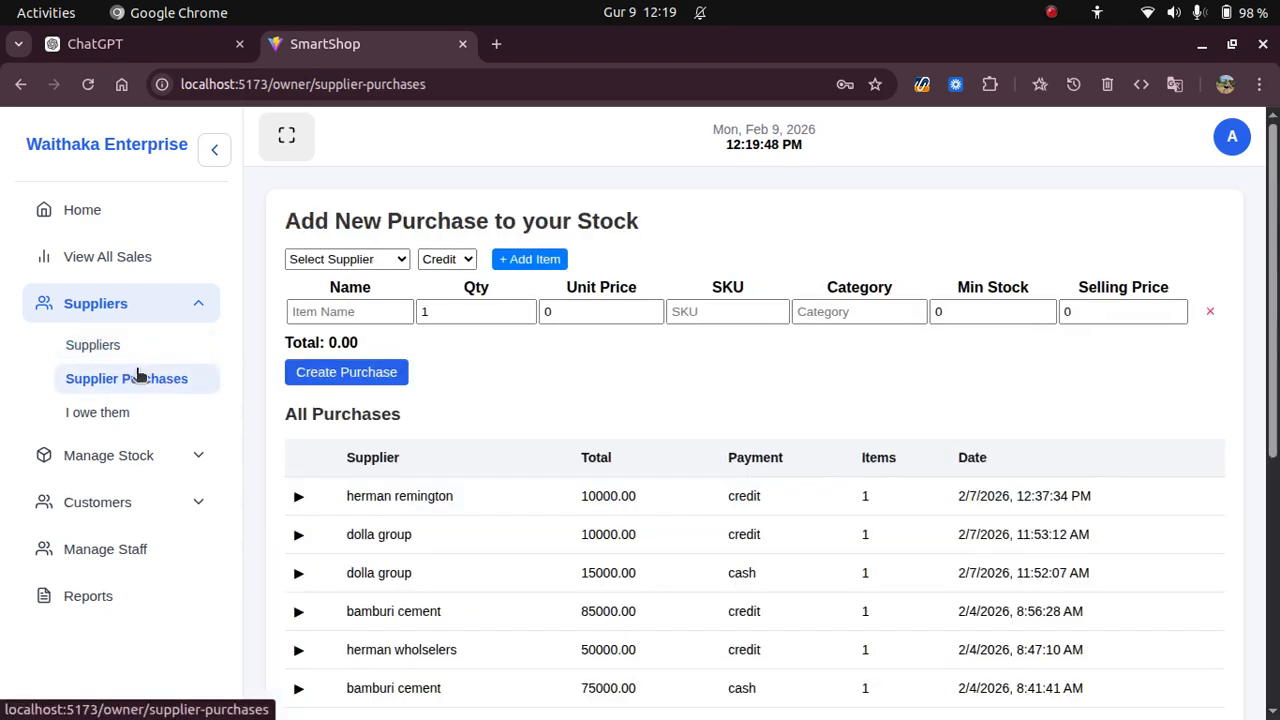
pyautogui.click(380, 262)
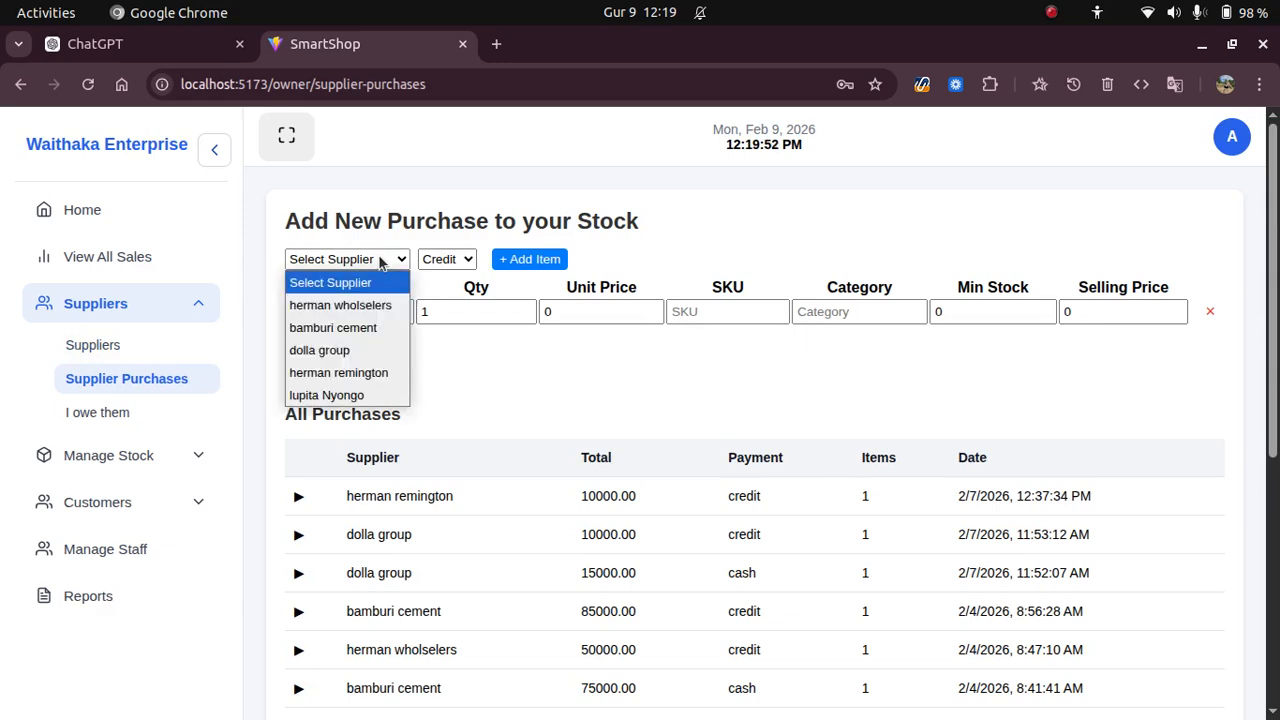
pyautogui.click(330, 396)
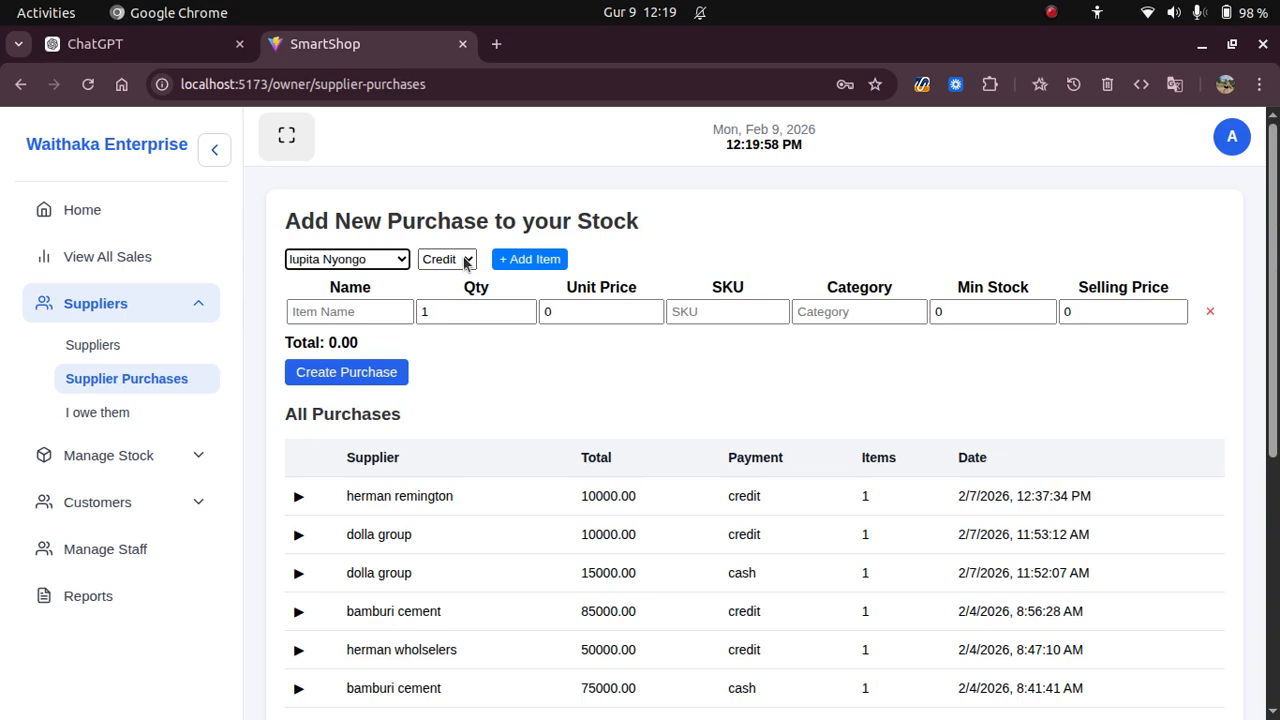
pyautogui.click(465, 264)
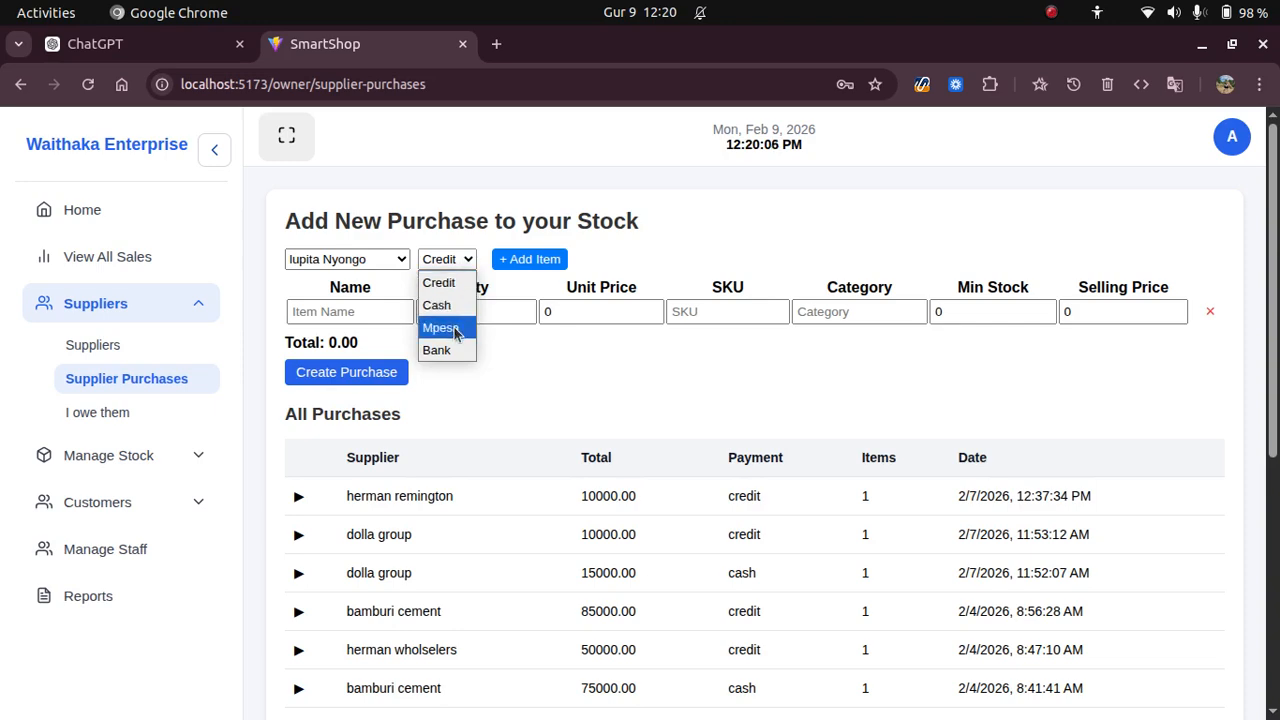
pyautogui.click(519, 336)
pyautogui.click(395, 312)
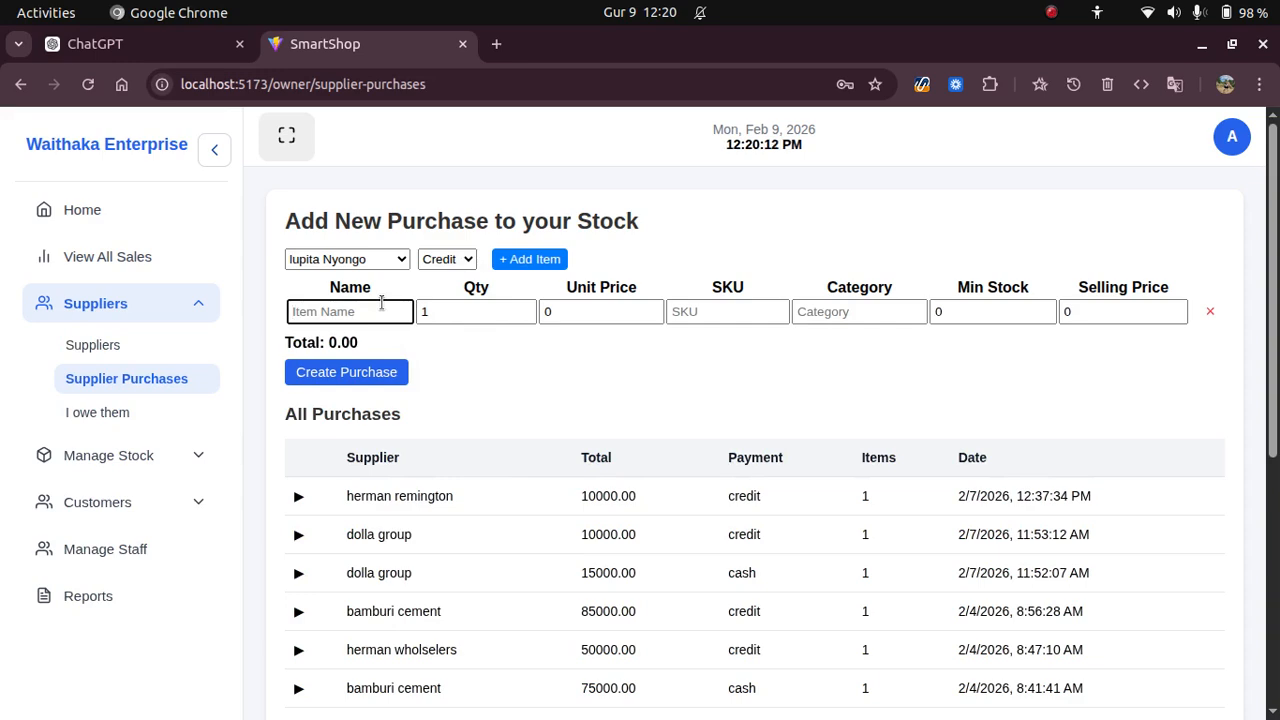
pyautogui.write('nylon fabric')
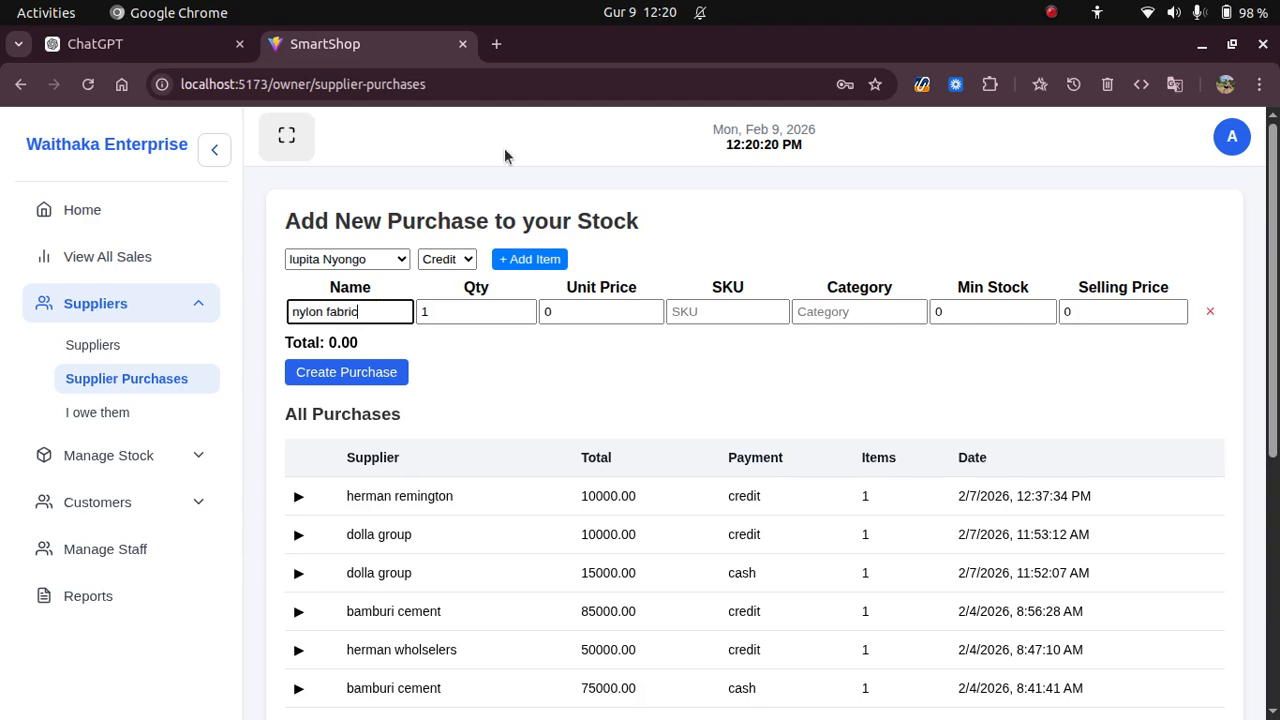
# Create the purchase: quantity 100, unit price 100, SKU nf2345, category fabric, min stock, selling price.
pyautogui.click(450, 306)
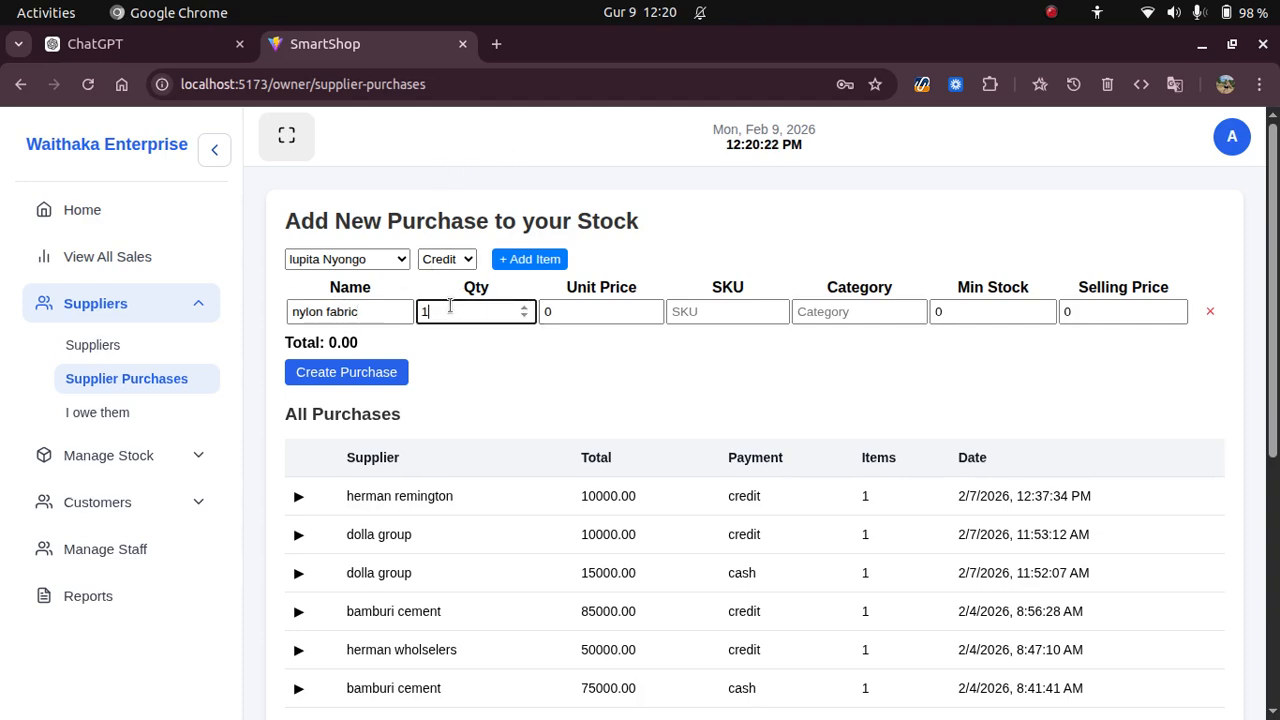
pyautogui.write('00')
pyautogui.click(566, 314)
pyautogui.write('10')
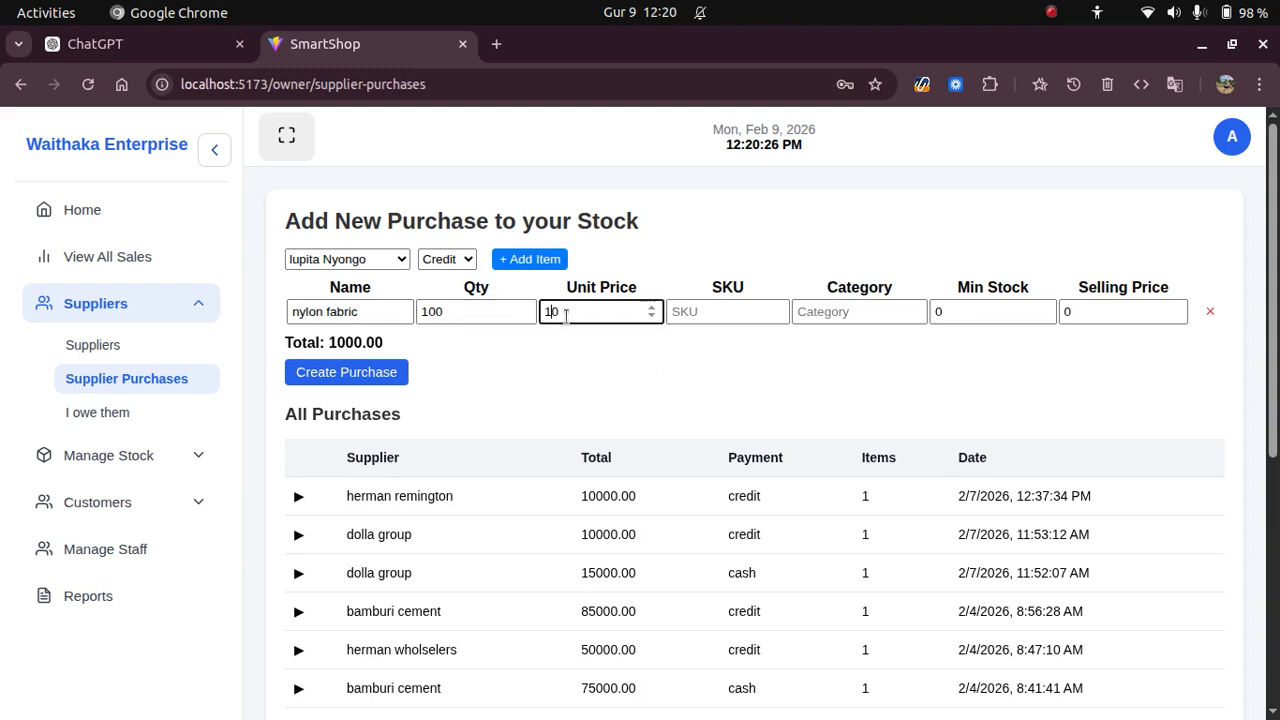
pyautogui.click(692, 311)
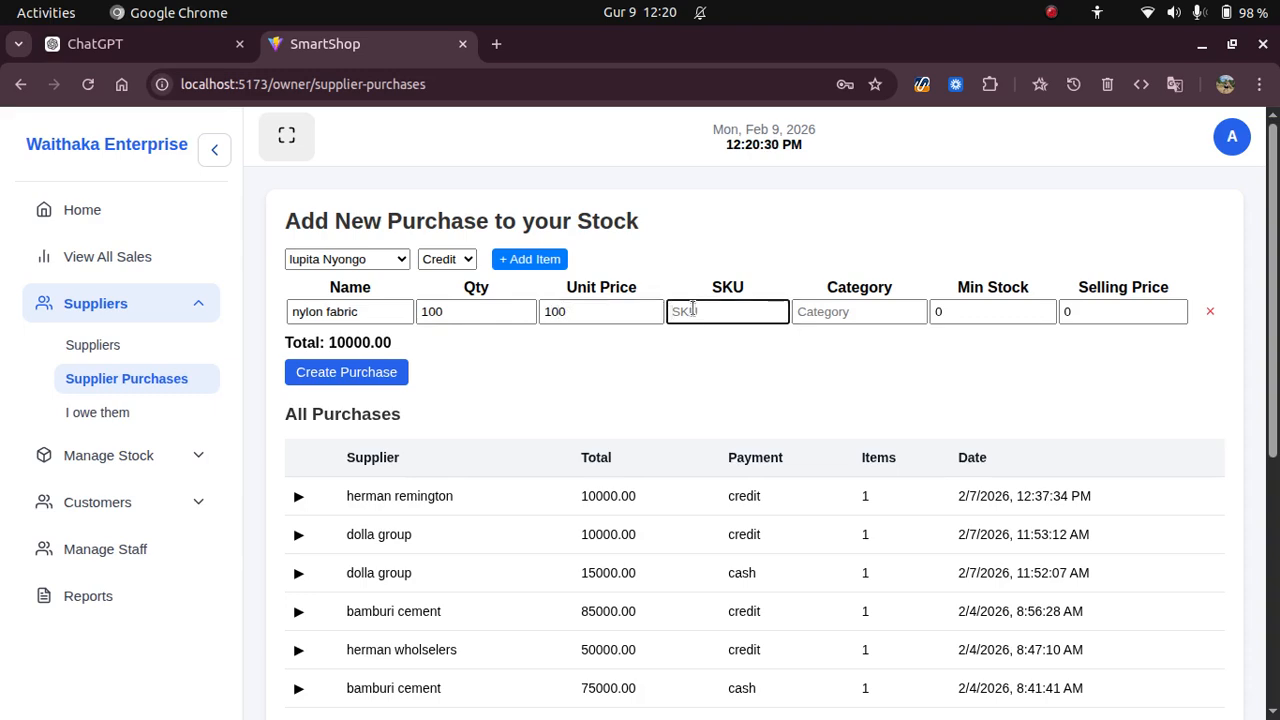
pyautogui.write('nf1')
pyautogui.write('2345')
pyautogui.click(856, 311)
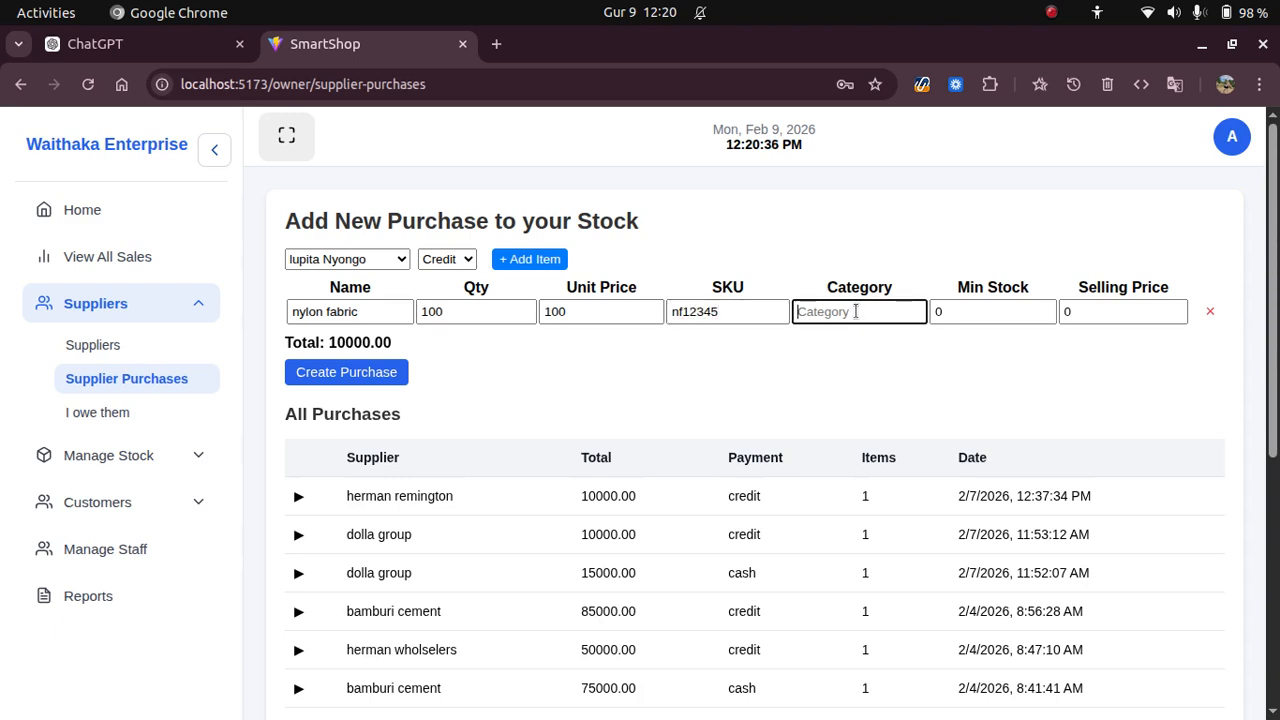
pyautogui.write('fabric')
pyautogui.click(954, 310)
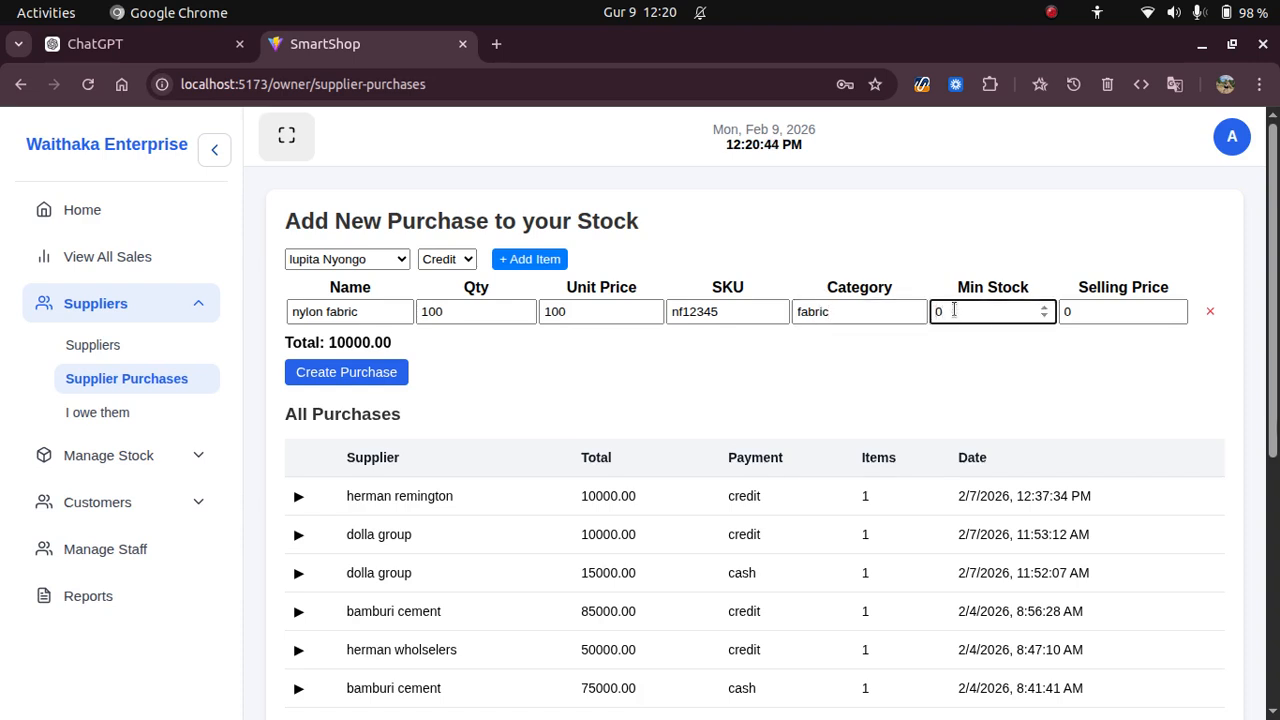
pyautogui.write('100')
pyautogui.click(1087, 311)
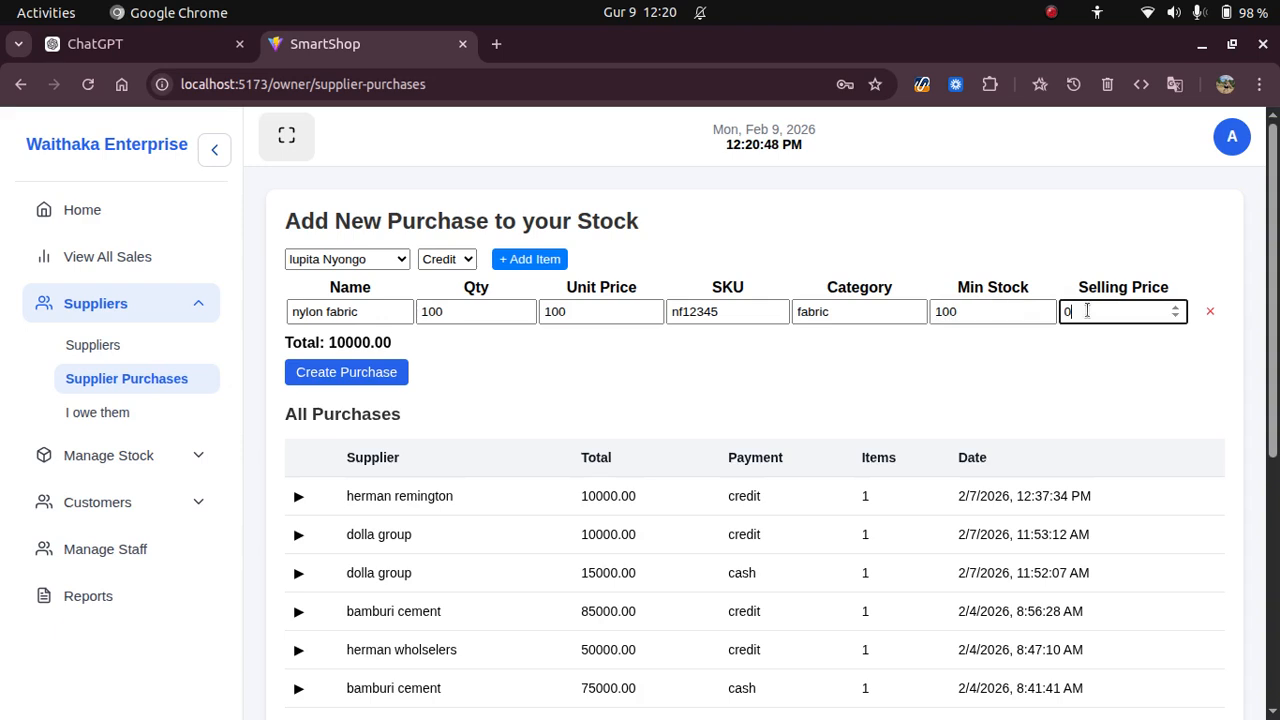
pyautogui.write('25')
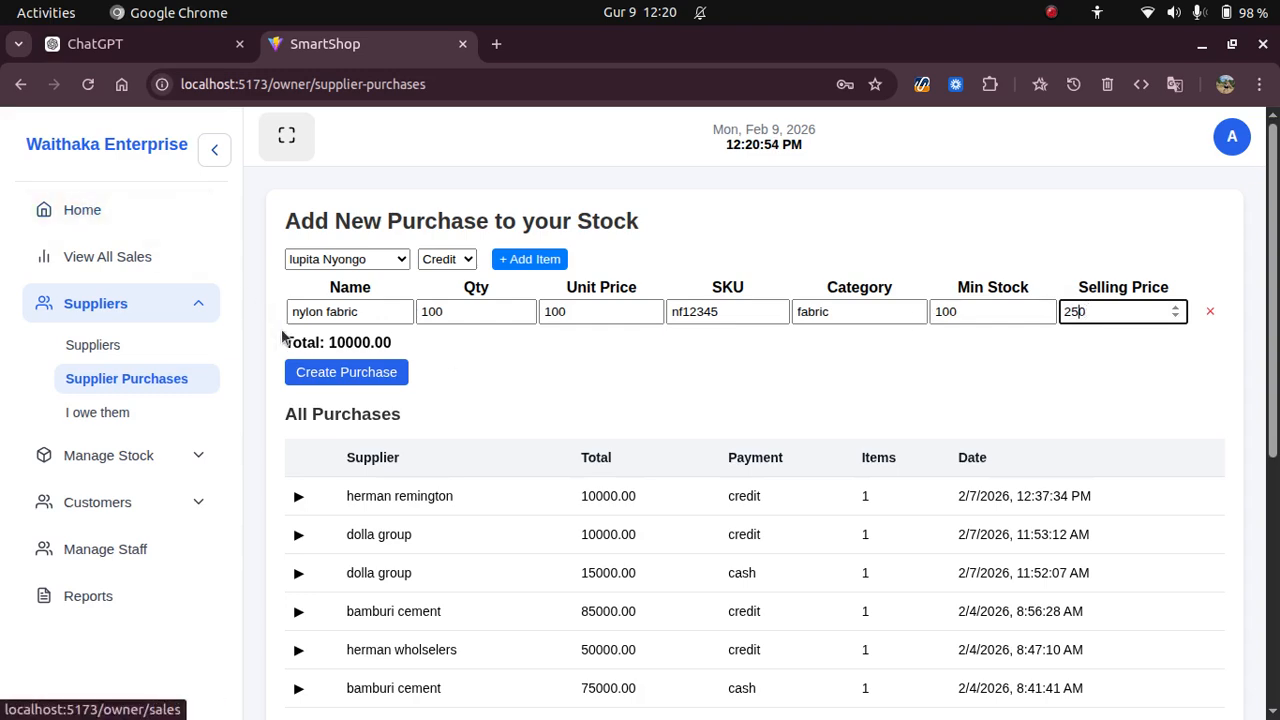
pyautogui.click(359, 381)
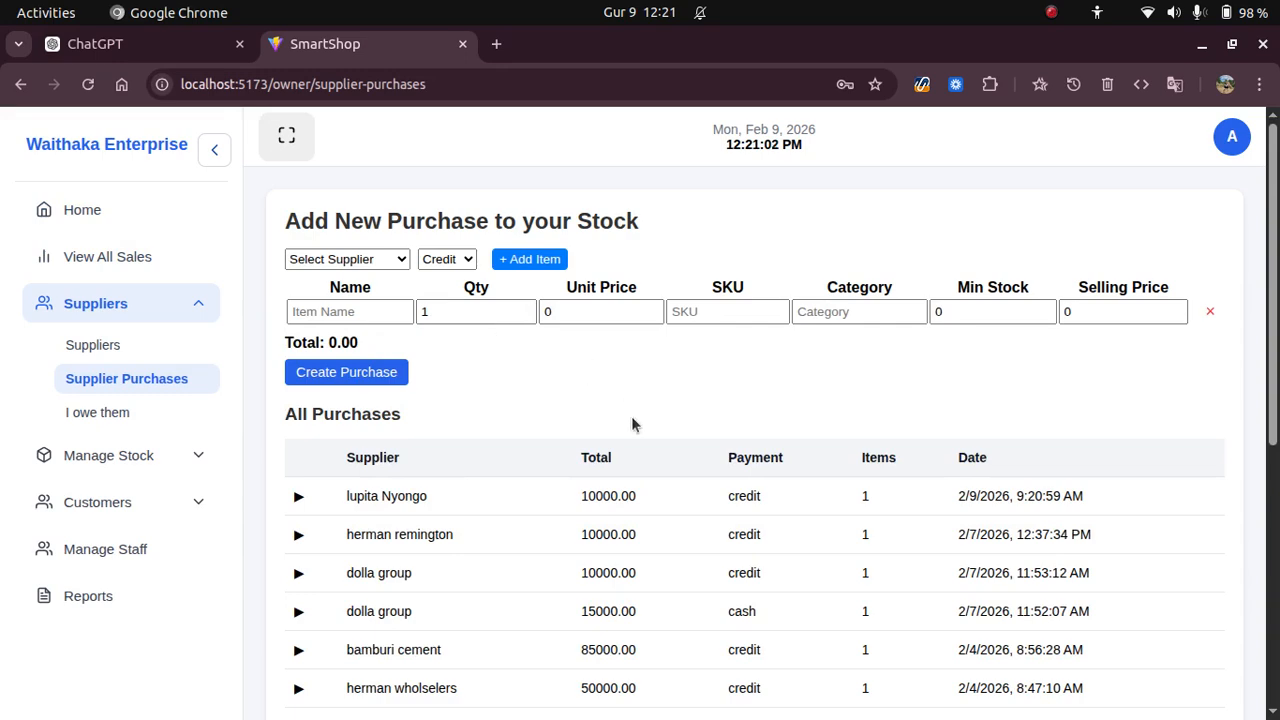
pyautogui.click(298, 497)
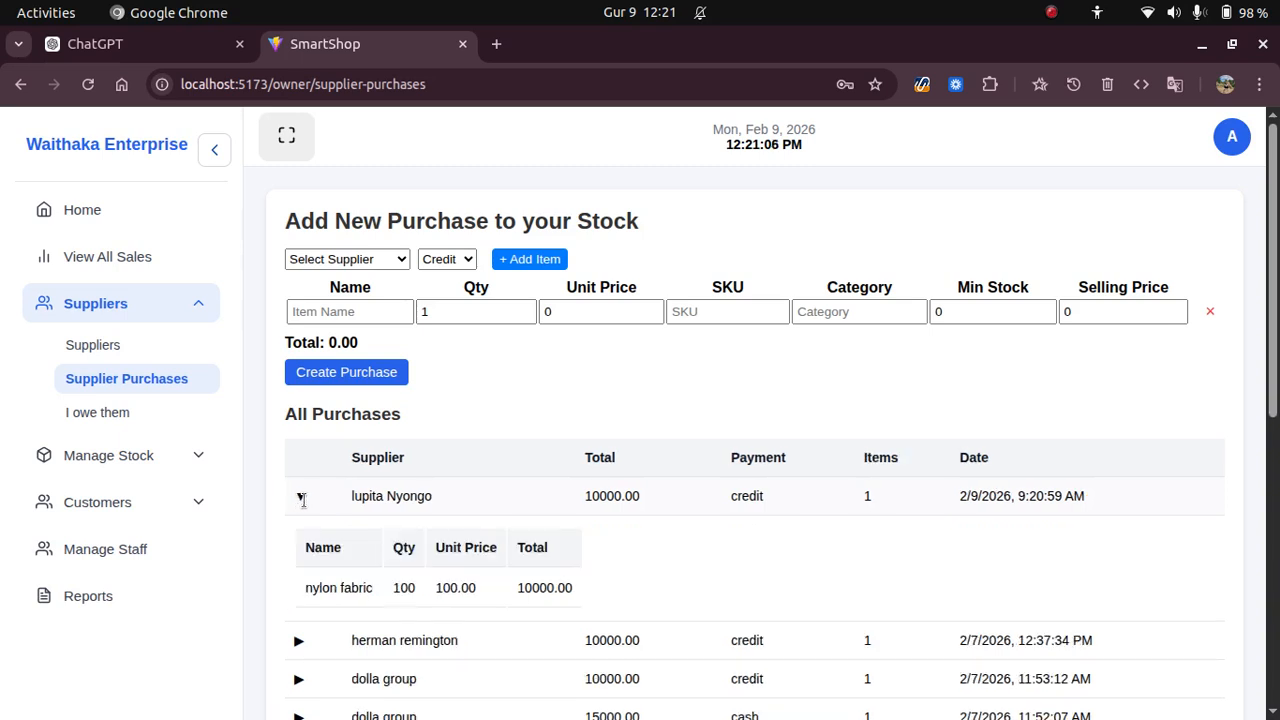
pyautogui.scroll(-2, 642, 526)
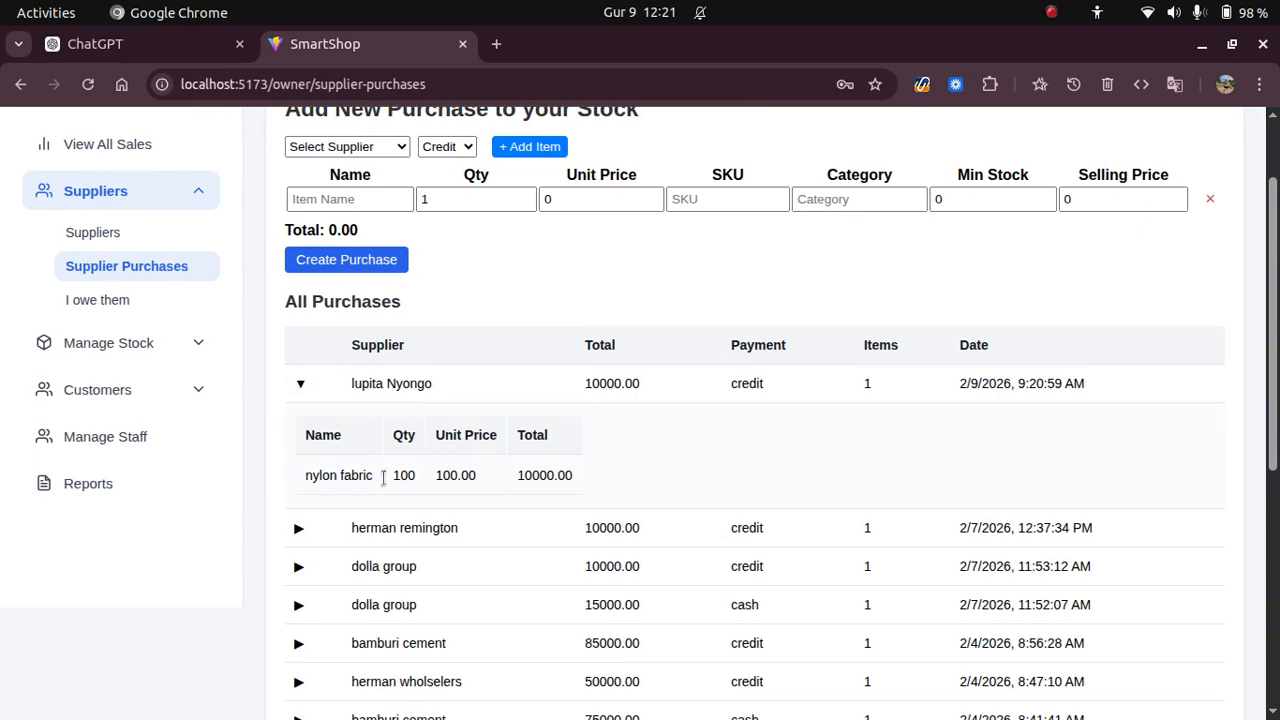
pyautogui.click(302, 383)
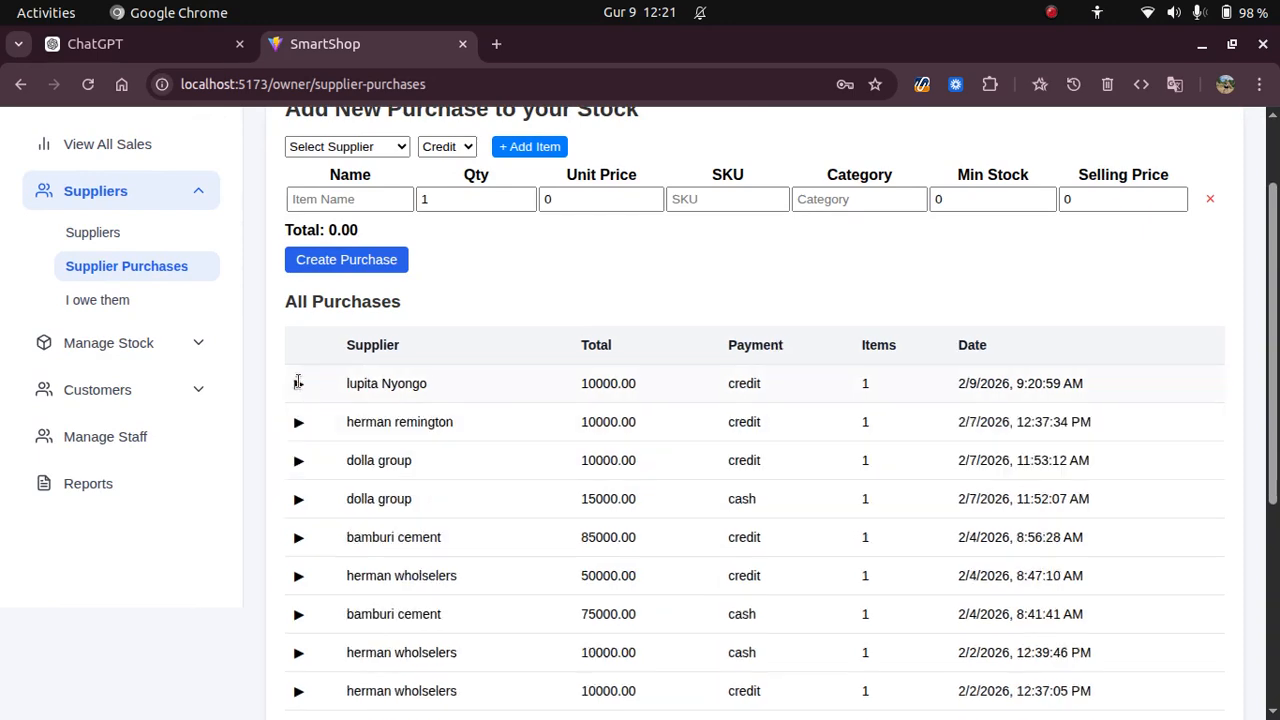
# Record a 5000 cash payment to the new supplier with note 'mnbc234'.
pyautogui.click(128, 301)
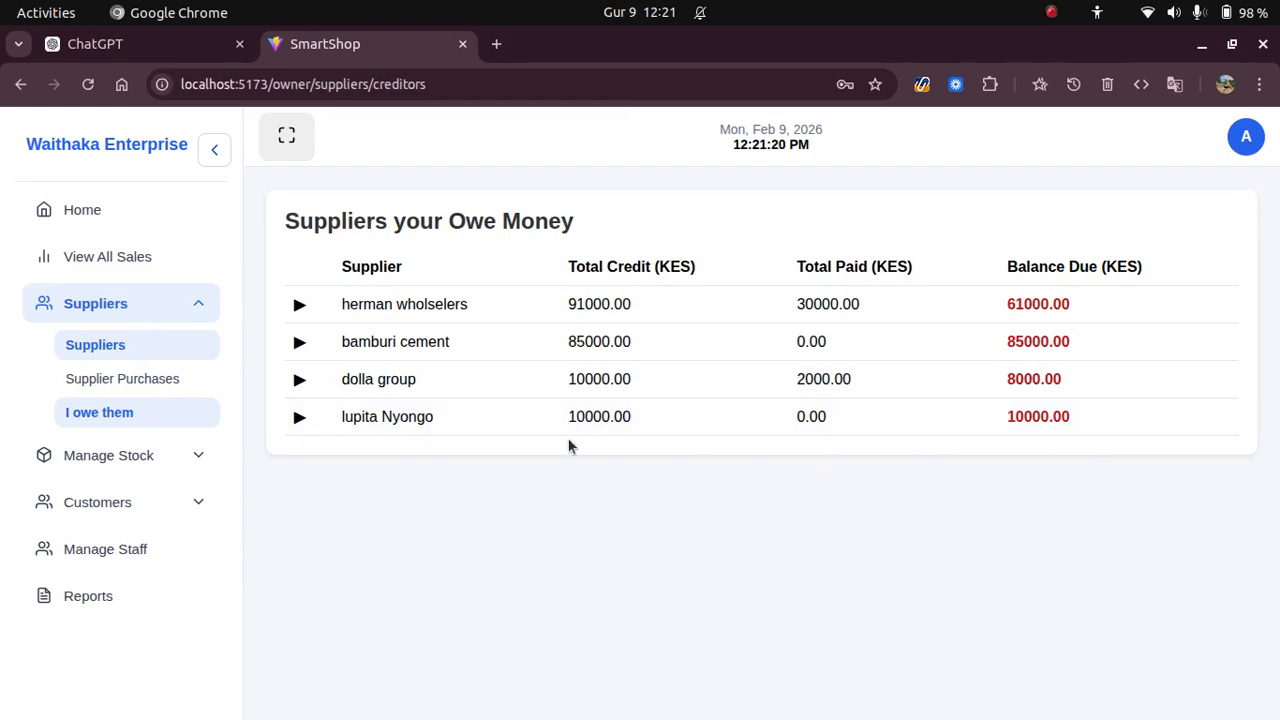
pyautogui.click(298, 418)
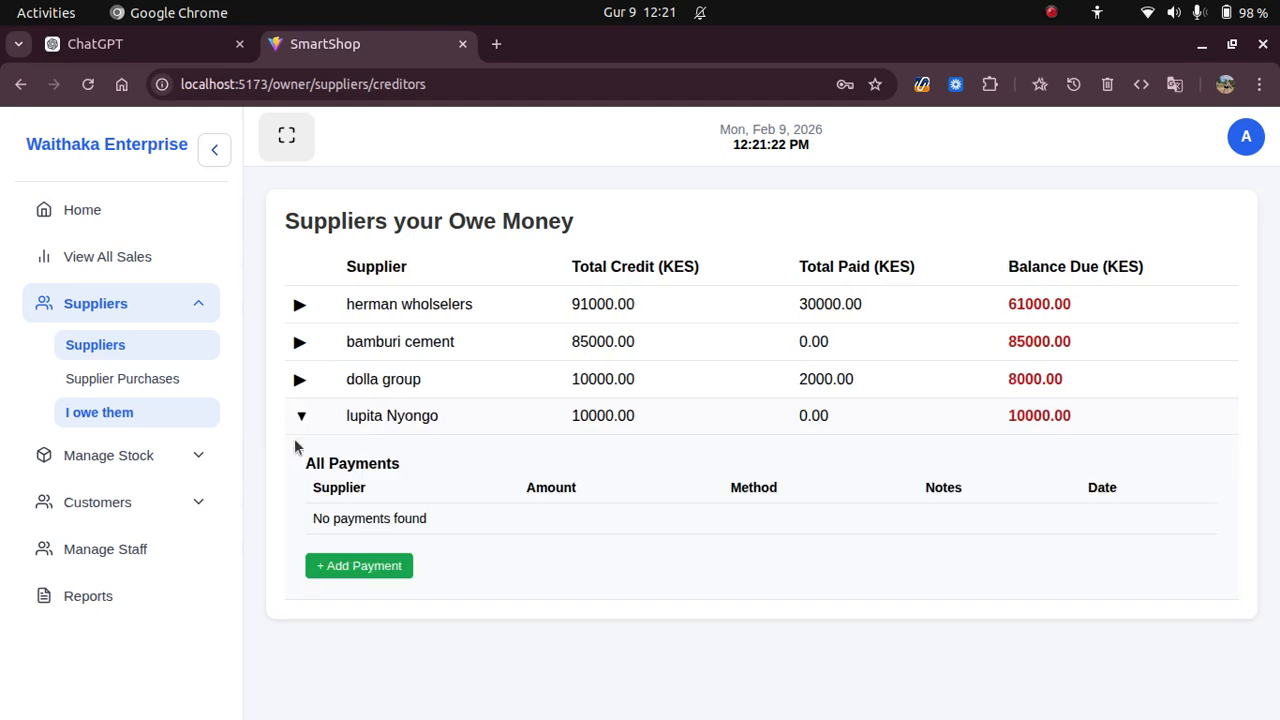
pyautogui.click(358, 568)
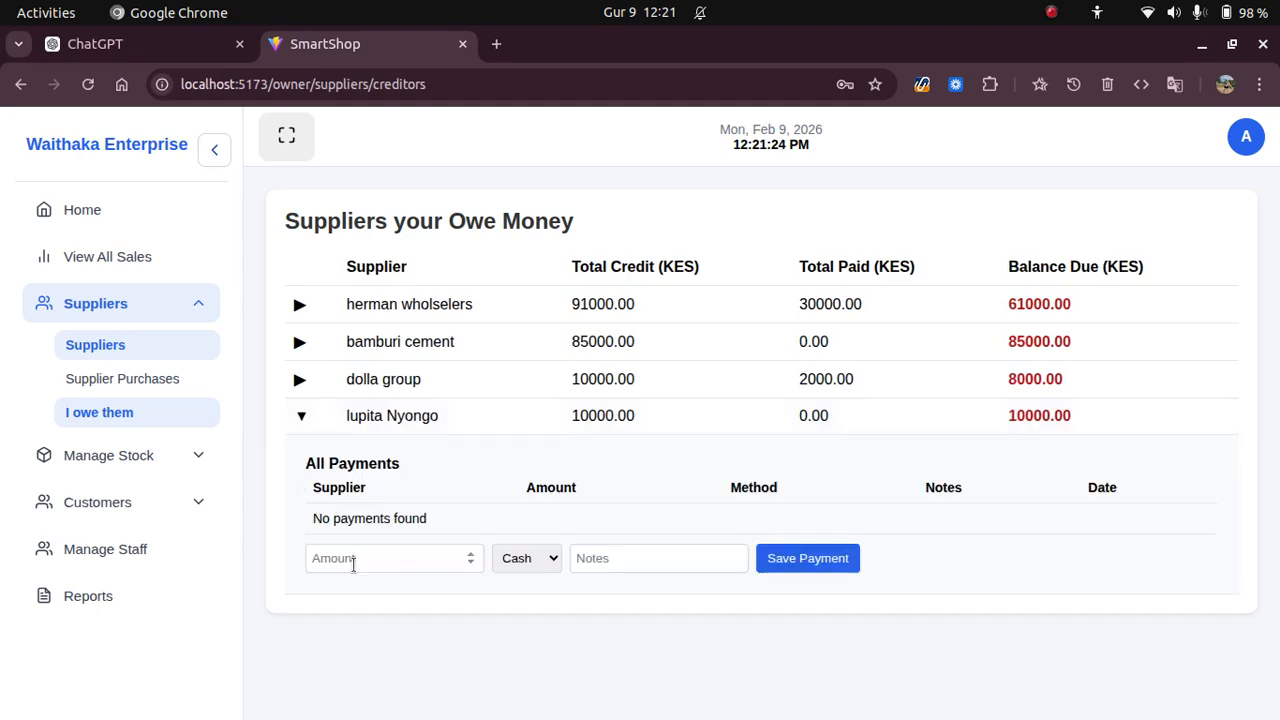
pyautogui.click(349, 558)
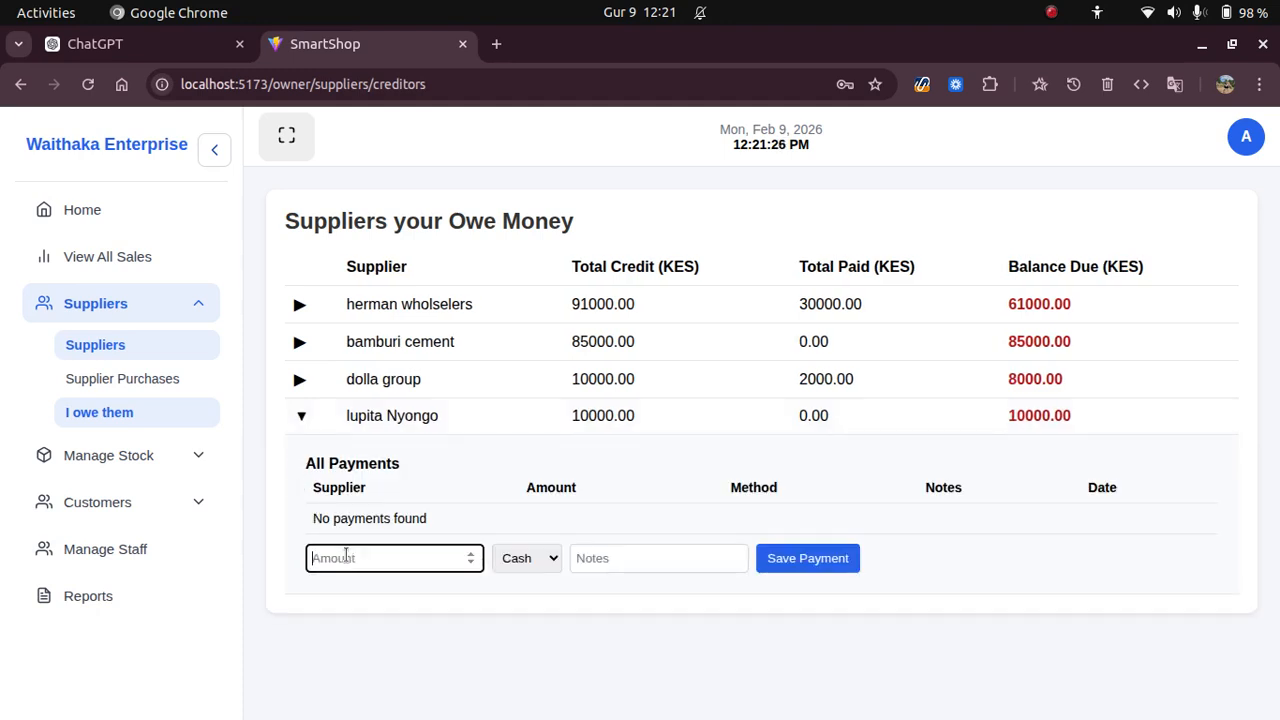
pyautogui.write('5000')
pyautogui.click(627, 559)
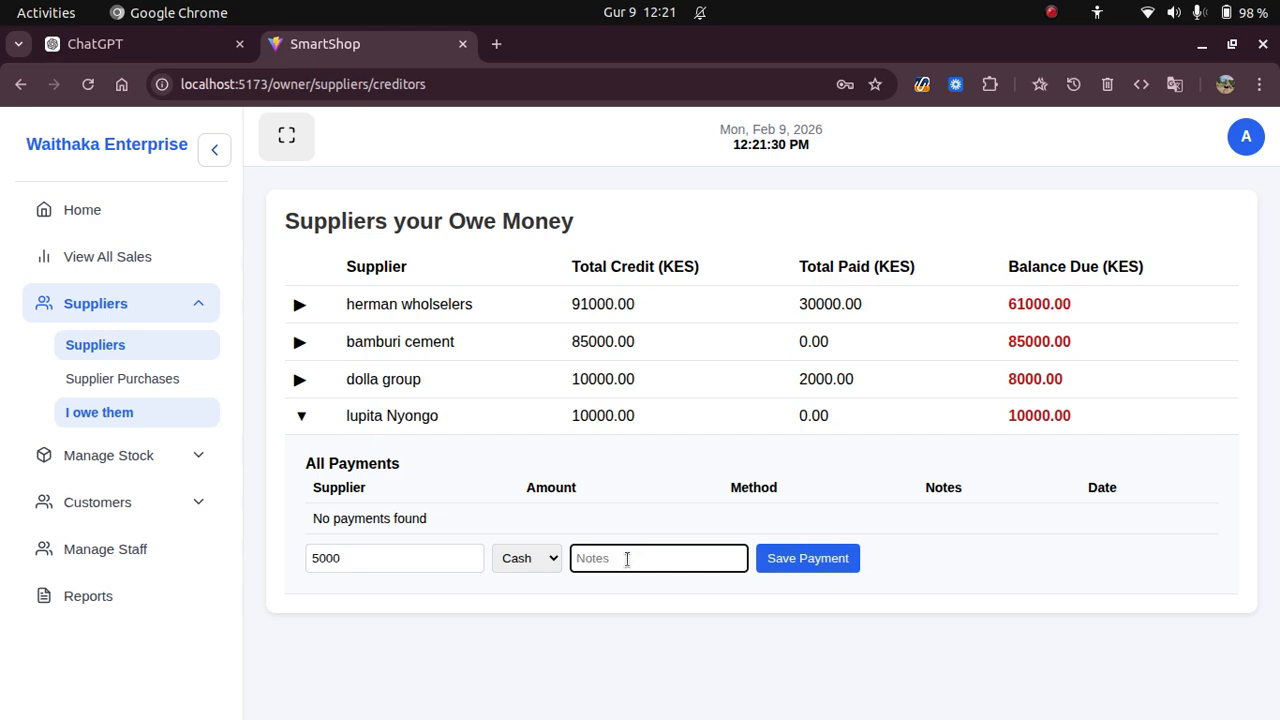
pyautogui.write('mnbc2345')
pyautogui.click(804, 561)
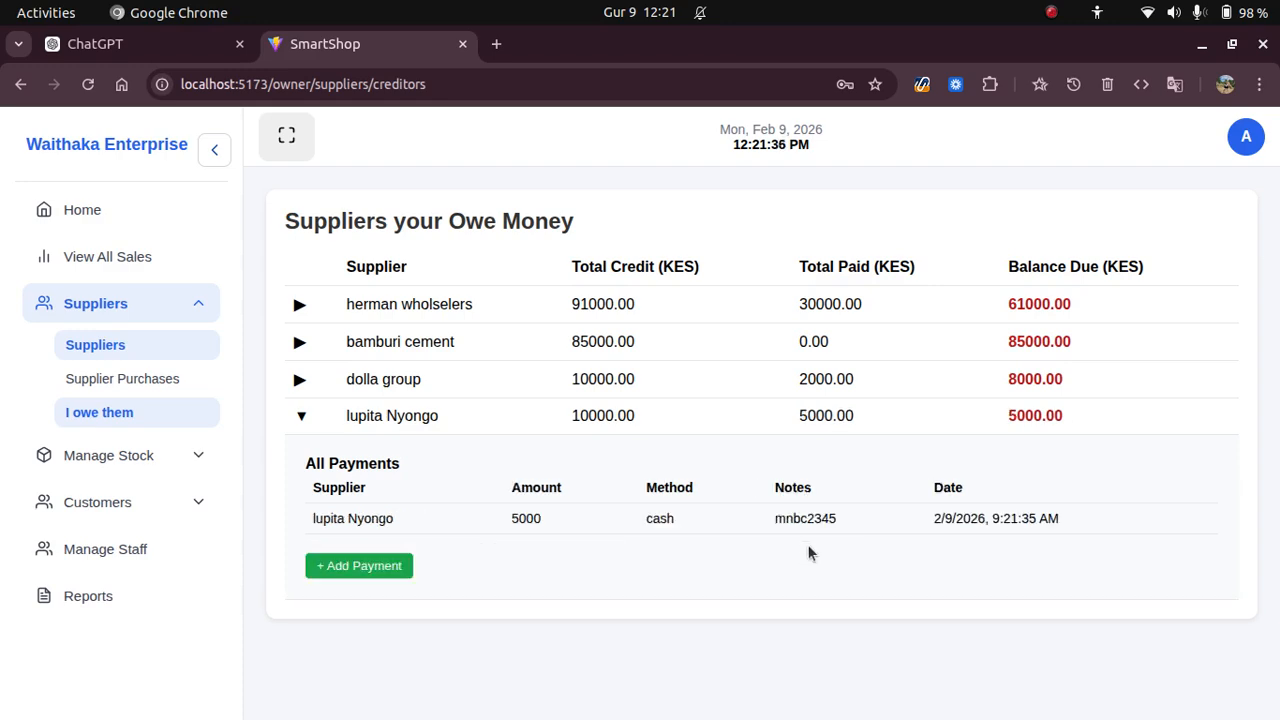
# Check the new payment row and the balance due of 5000.00 out of 10000.00.
pyautogui.moveTo(297, 520); pyautogui.dragTo(1111, 527)
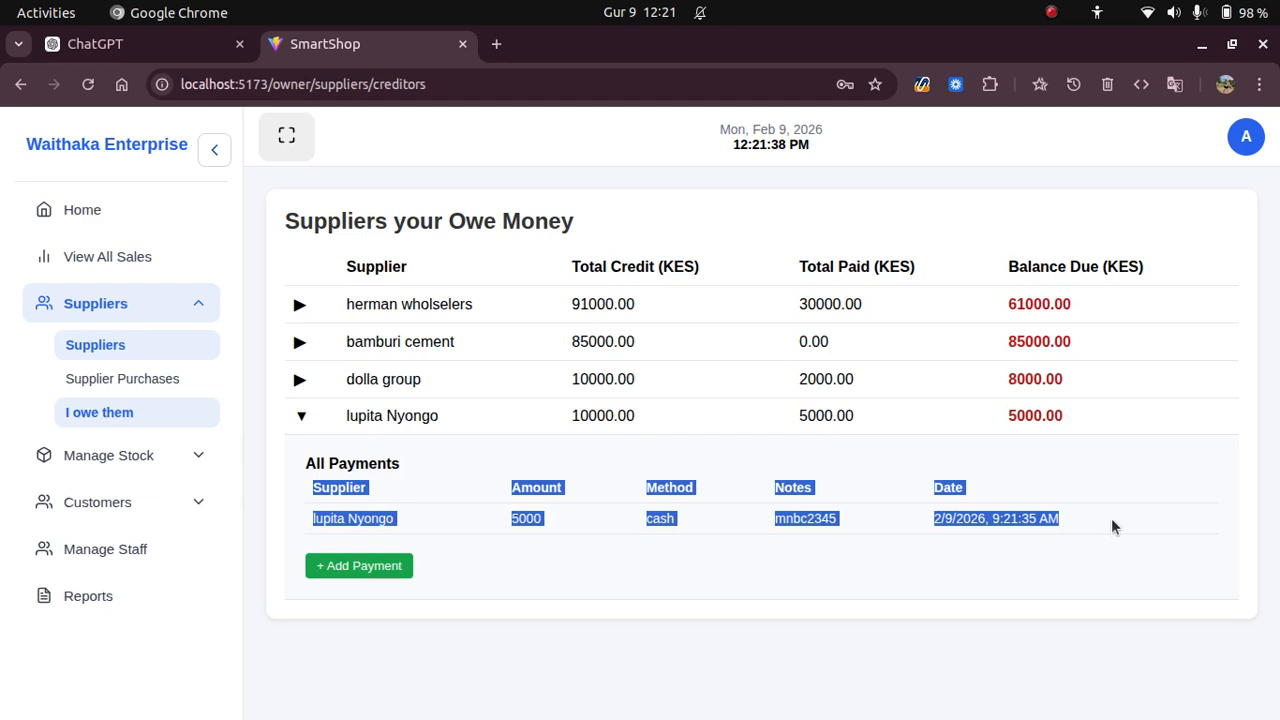
pyautogui.click(507, 578)
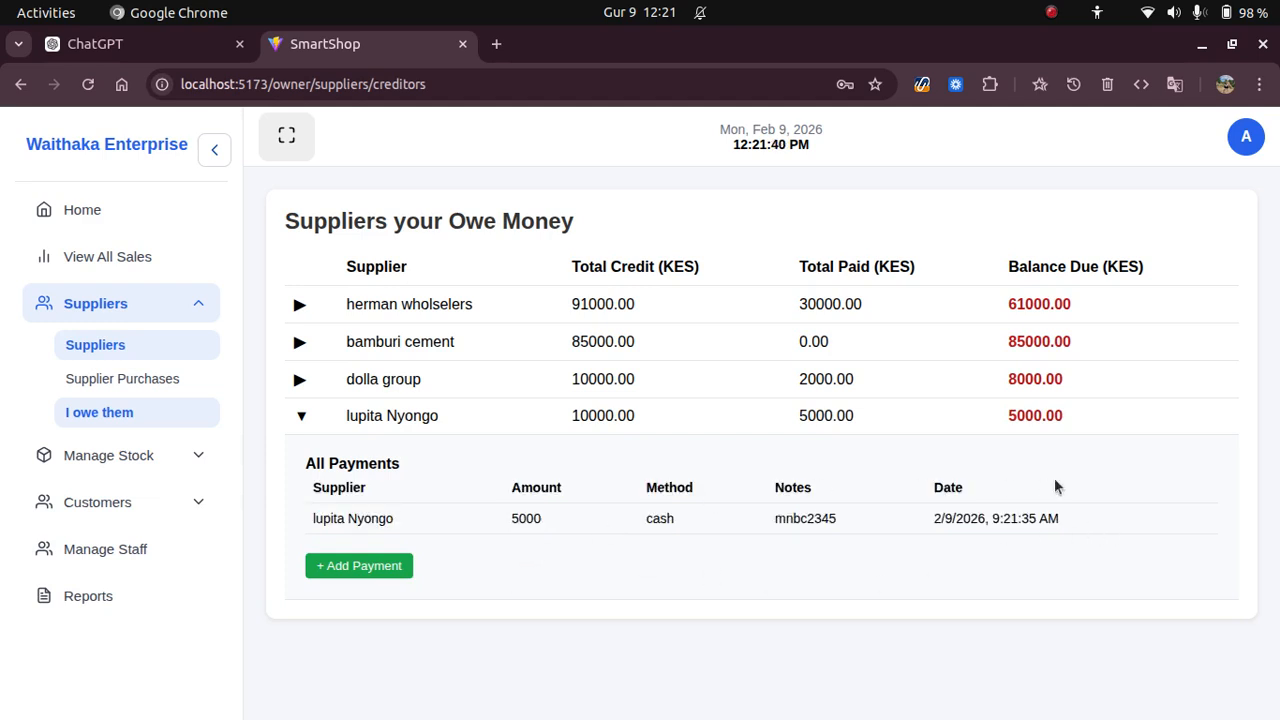
pyautogui.moveTo(1008, 415); pyautogui.dragTo(1077, 420)
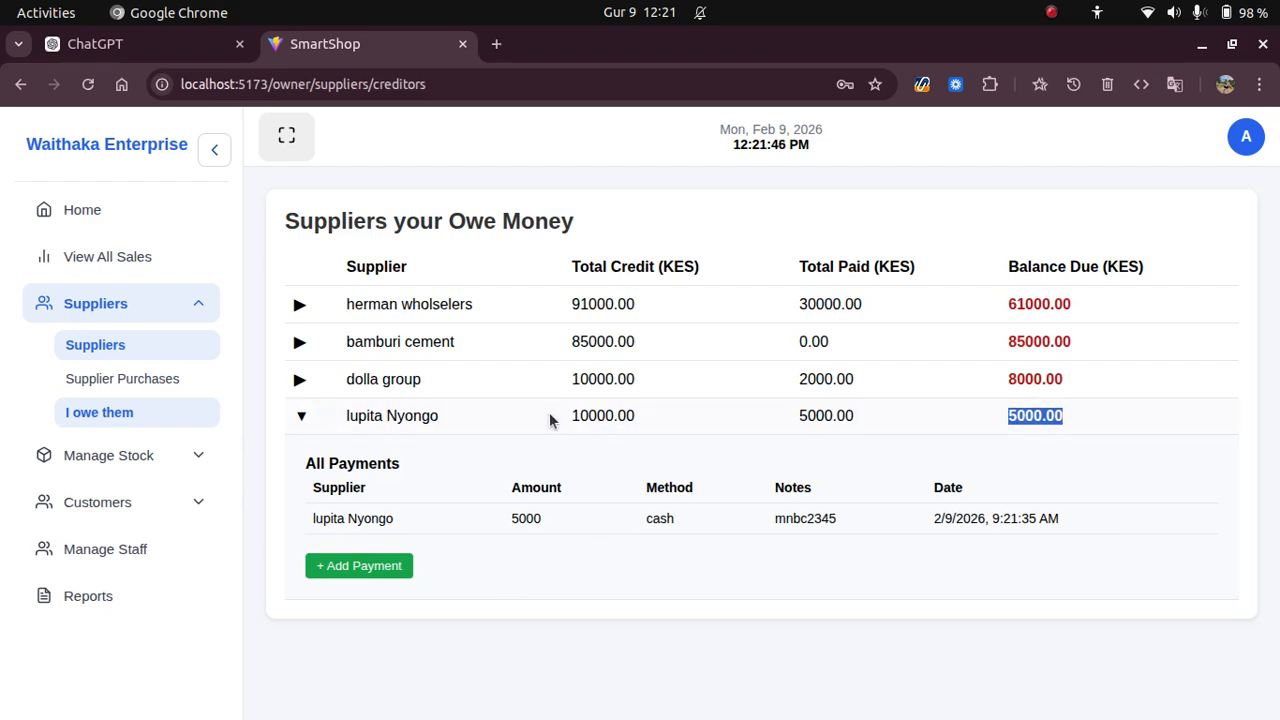
pyautogui.moveTo(551, 416); pyautogui.dragTo(682, 420)
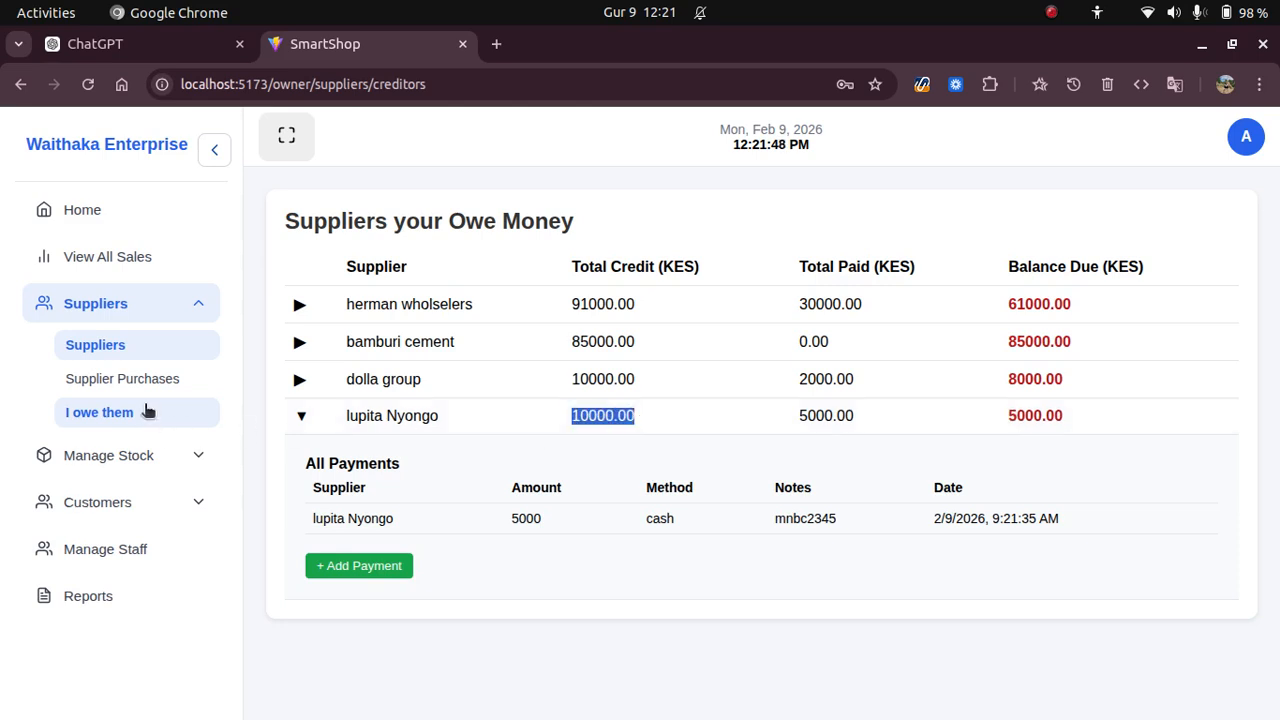
pyautogui.click(197, 307)
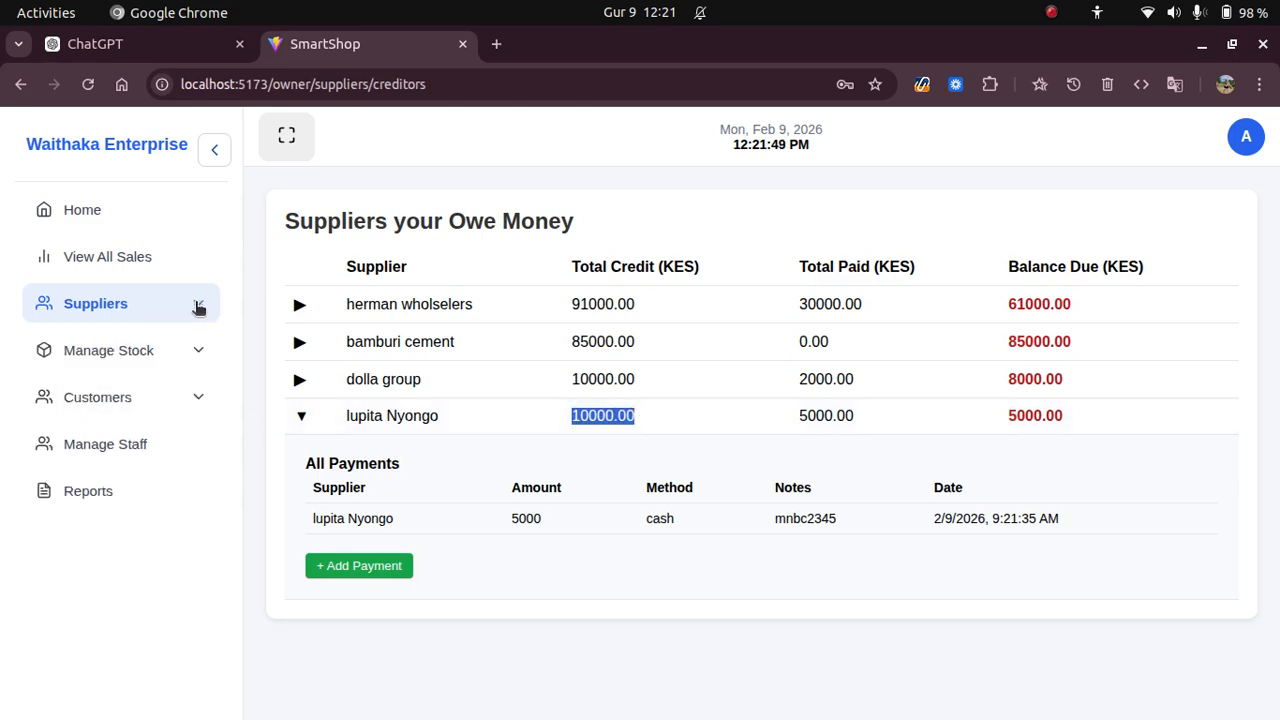
# Open the Stock List and inspect the nylon fabric row at quantity 100, flagged Low Stock.
pyautogui.click(147, 355)
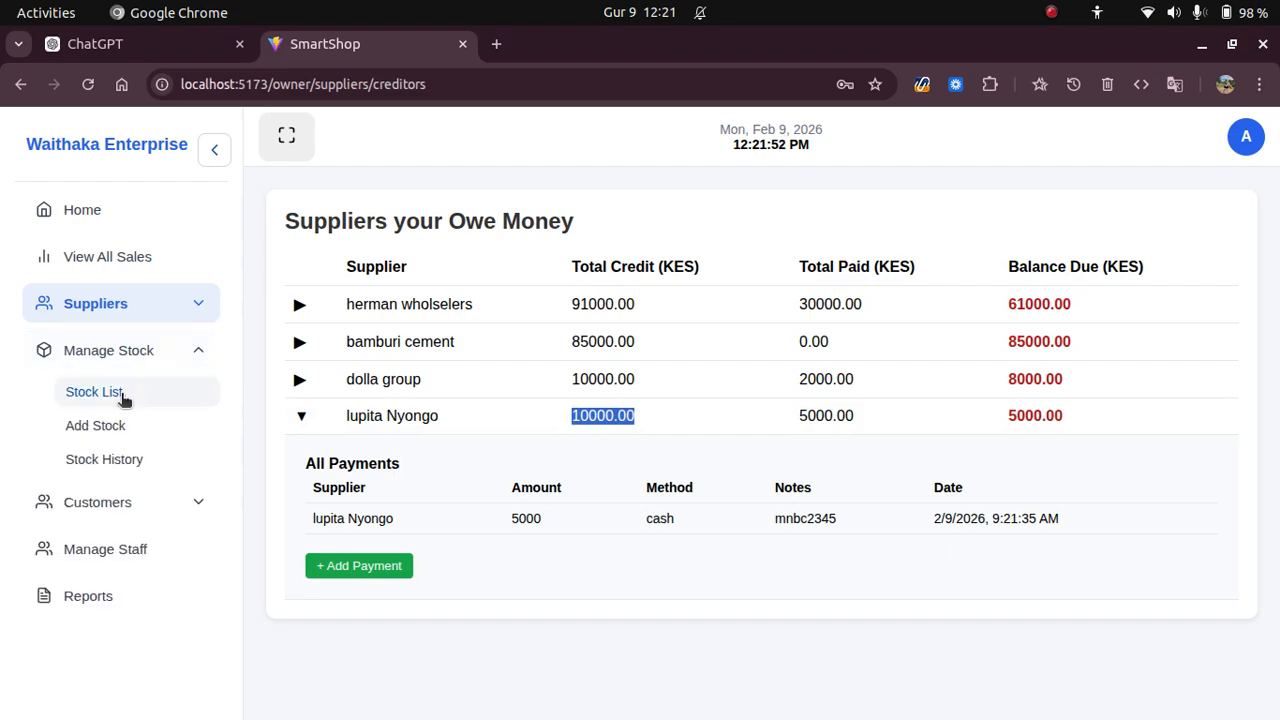
pyautogui.click(123, 395)
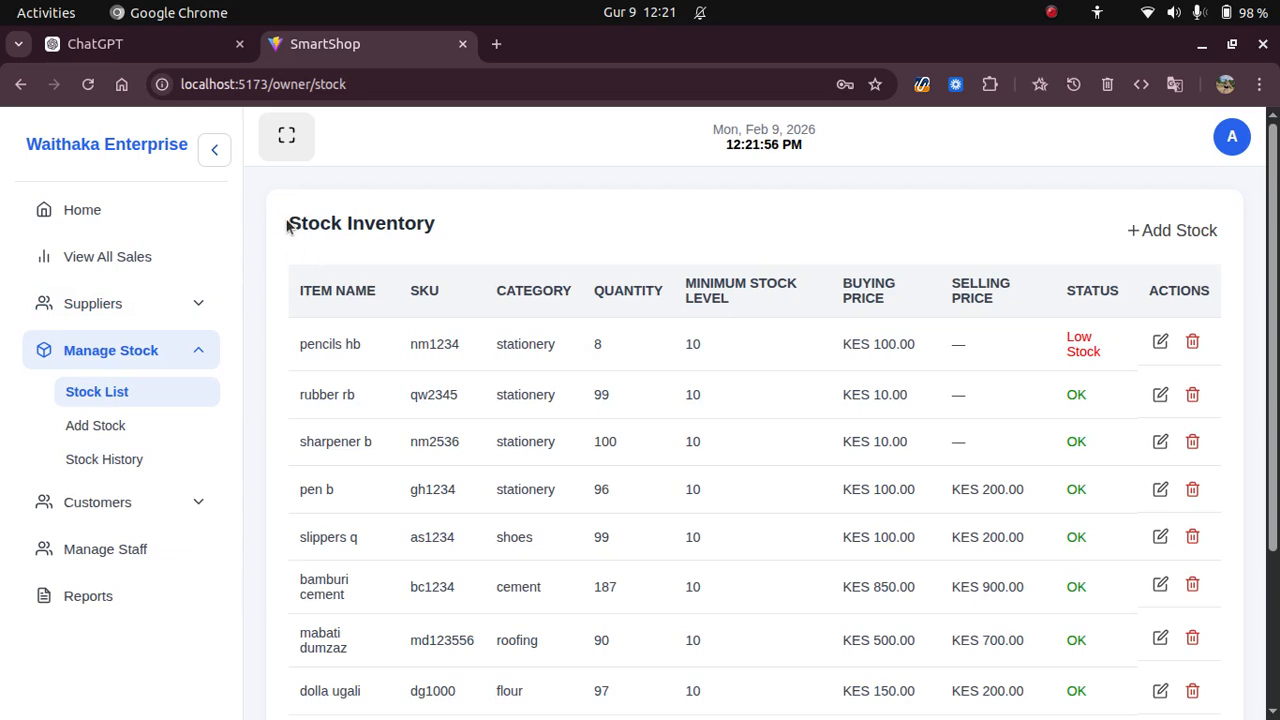
pyautogui.scroll(-3, 440, 340)
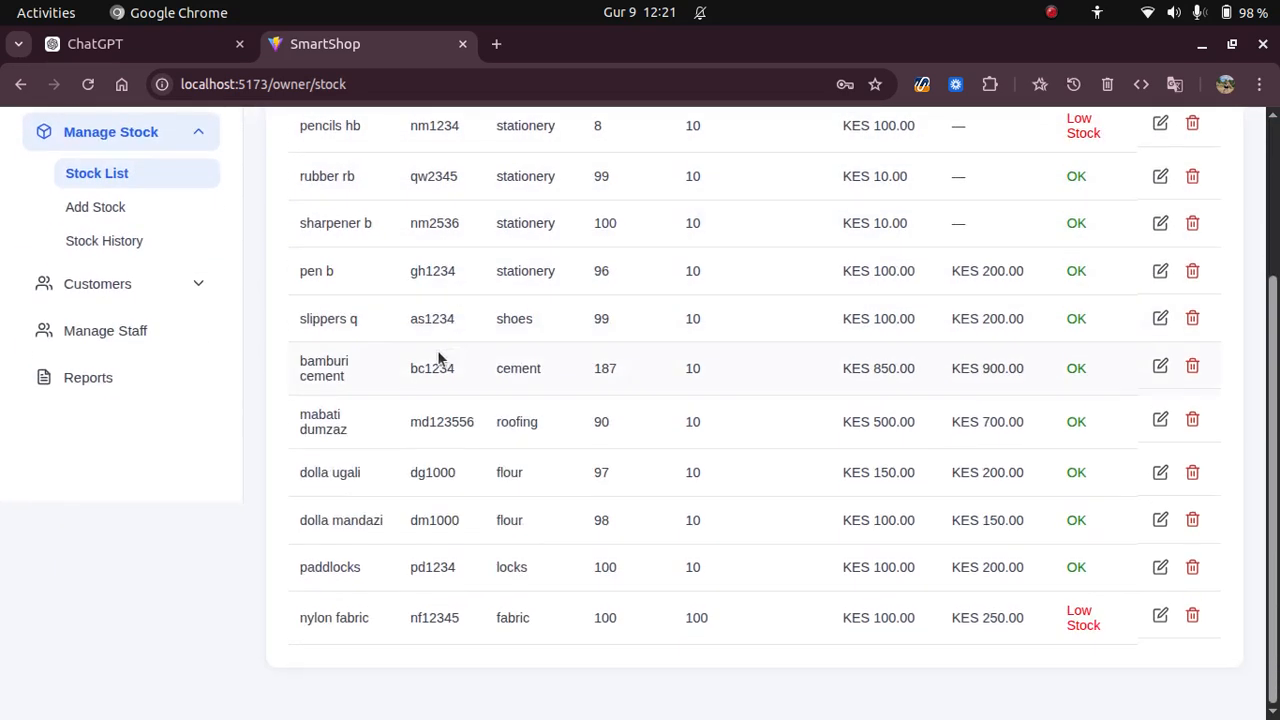
pyautogui.moveTo(293, 616); pyautogui.dragTo(715, 626)
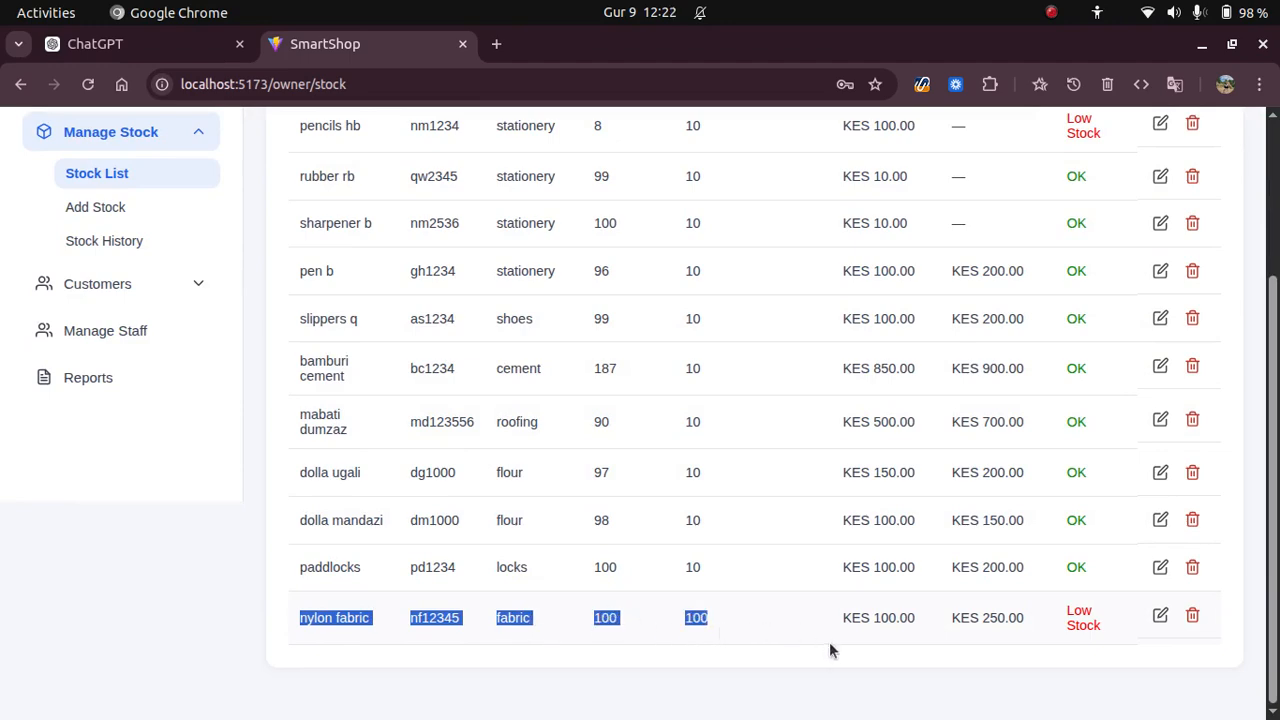
pyautogui.moveTo(829, 643); pyautogui.dragTo(1020, 617)
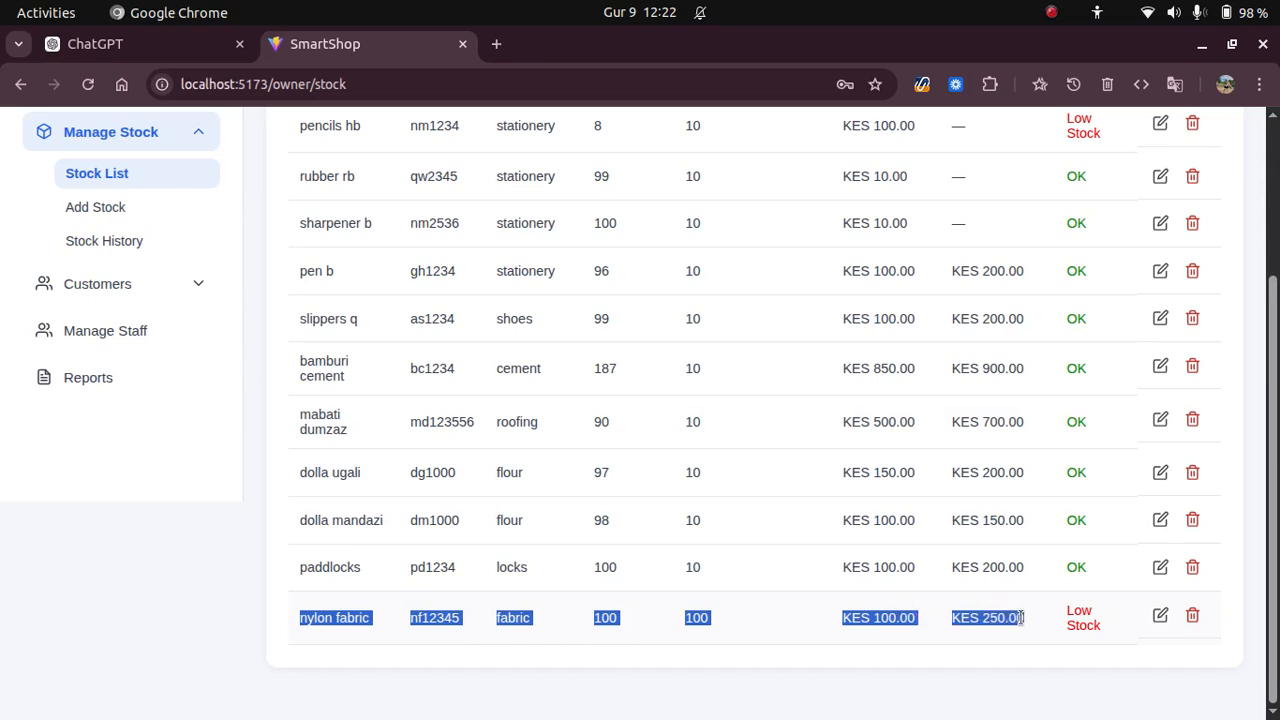
pyautogui.click(911, 674)
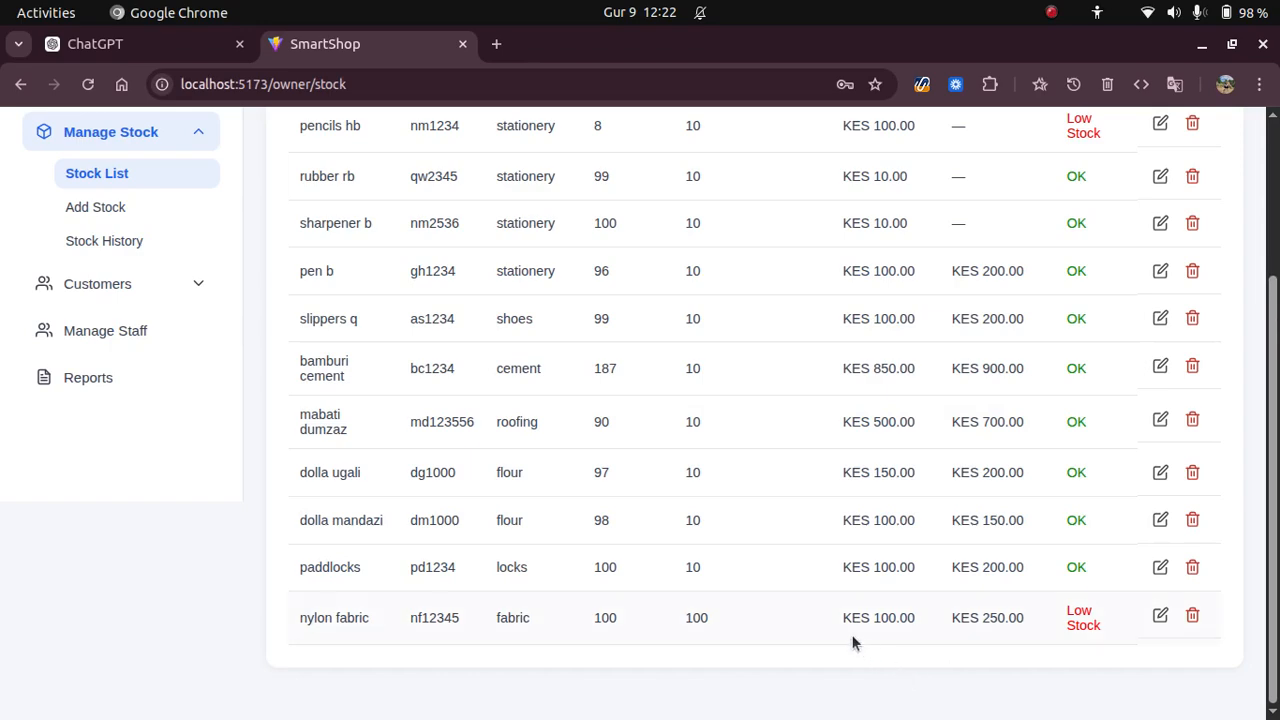
pyautogui.scroll(2, 851, 640)
pyautogui.scroll(-2, 851, 640)
# Edit nylon fabric, reducing its minimum stock level from 100 to 10.
pyautogui.click(1160, 615)
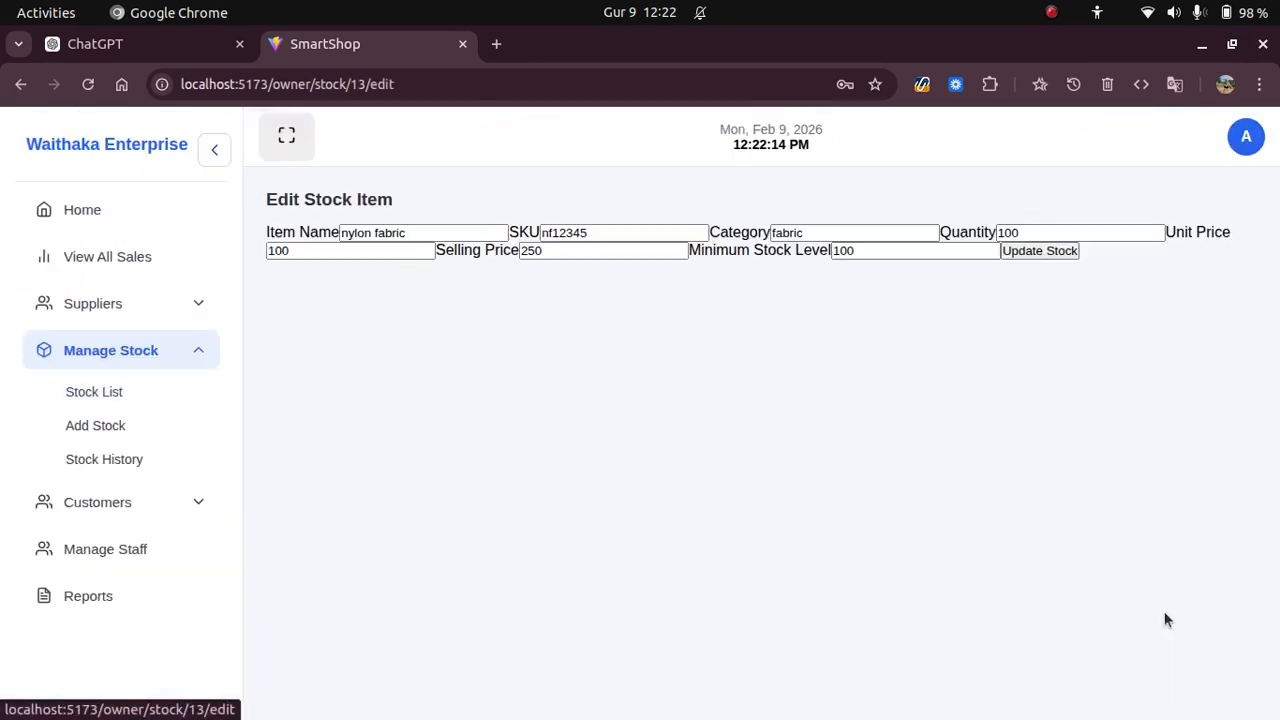
pyautogui.click(846, 251)
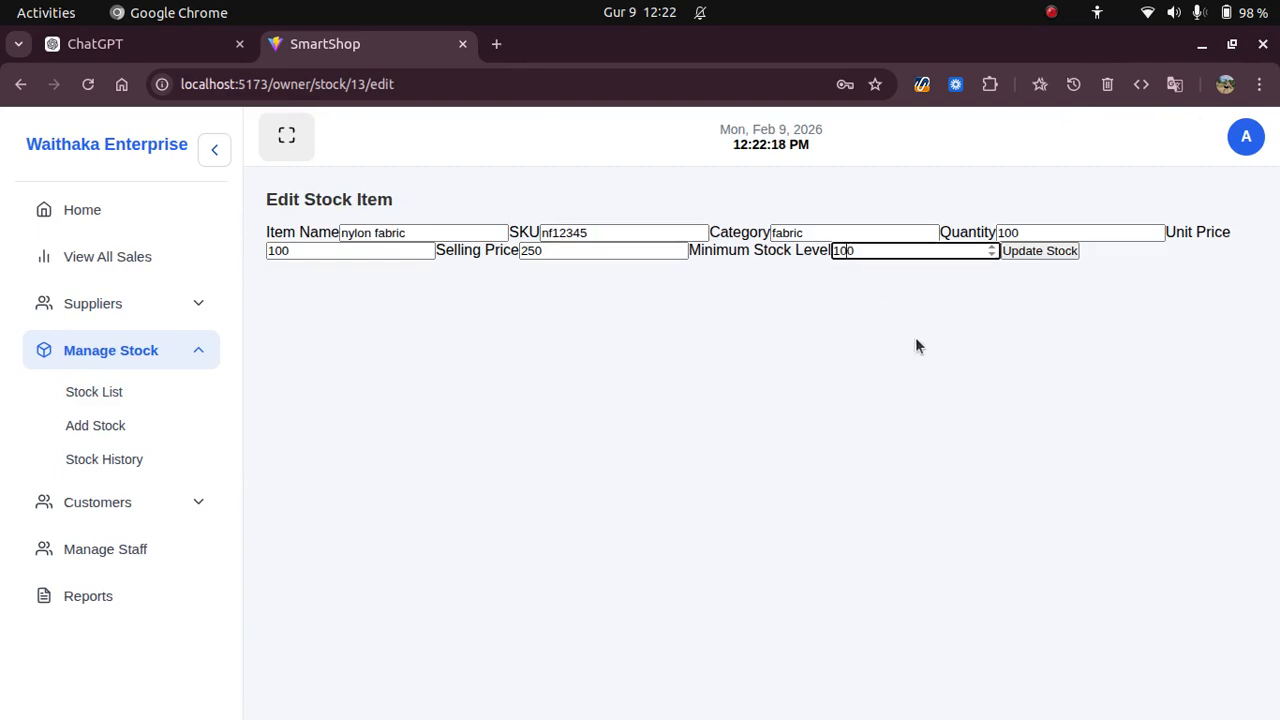
pyautogui.press('BackSpace')
# Save the nylon fabric update, try the empty Add Stock form, then go to Stock History.
pyautogui.click(1058, 251)
pyautogui.scroll(-3, 546, 457)
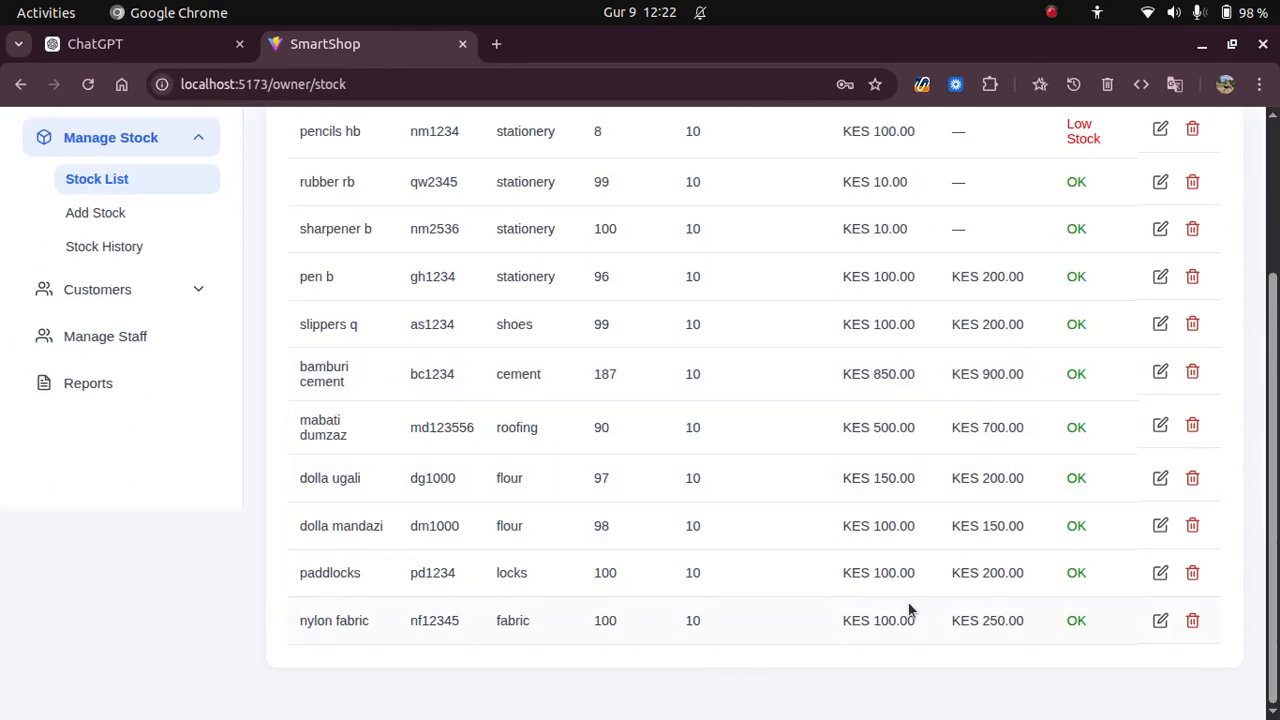
pyautogui.click(115, 215)
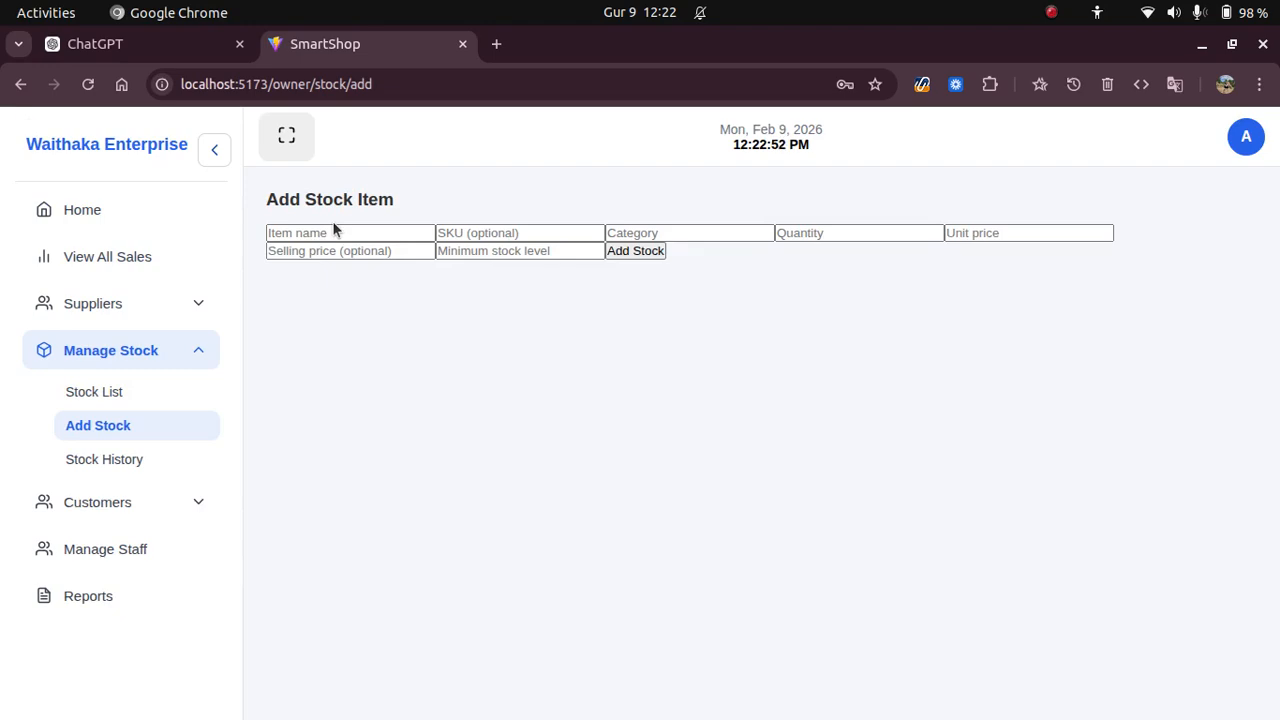
pyautogui.click(642, 251)
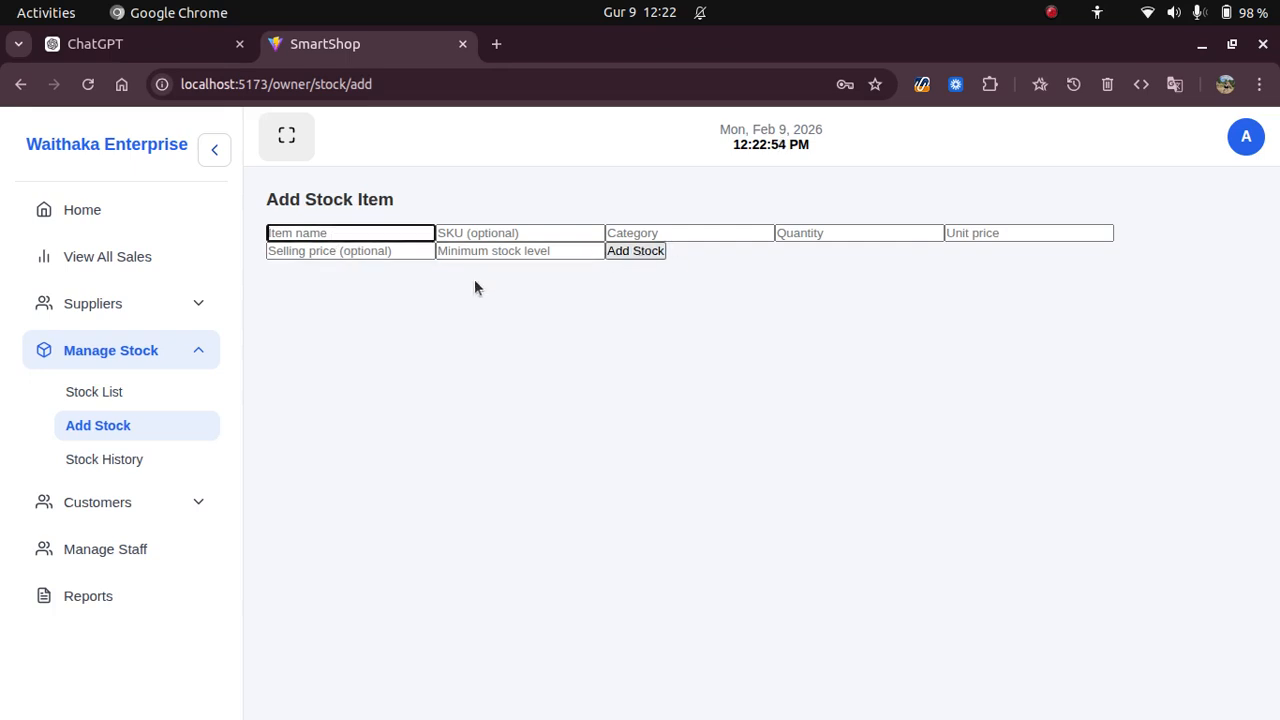
pyautogui.click(439, 419)
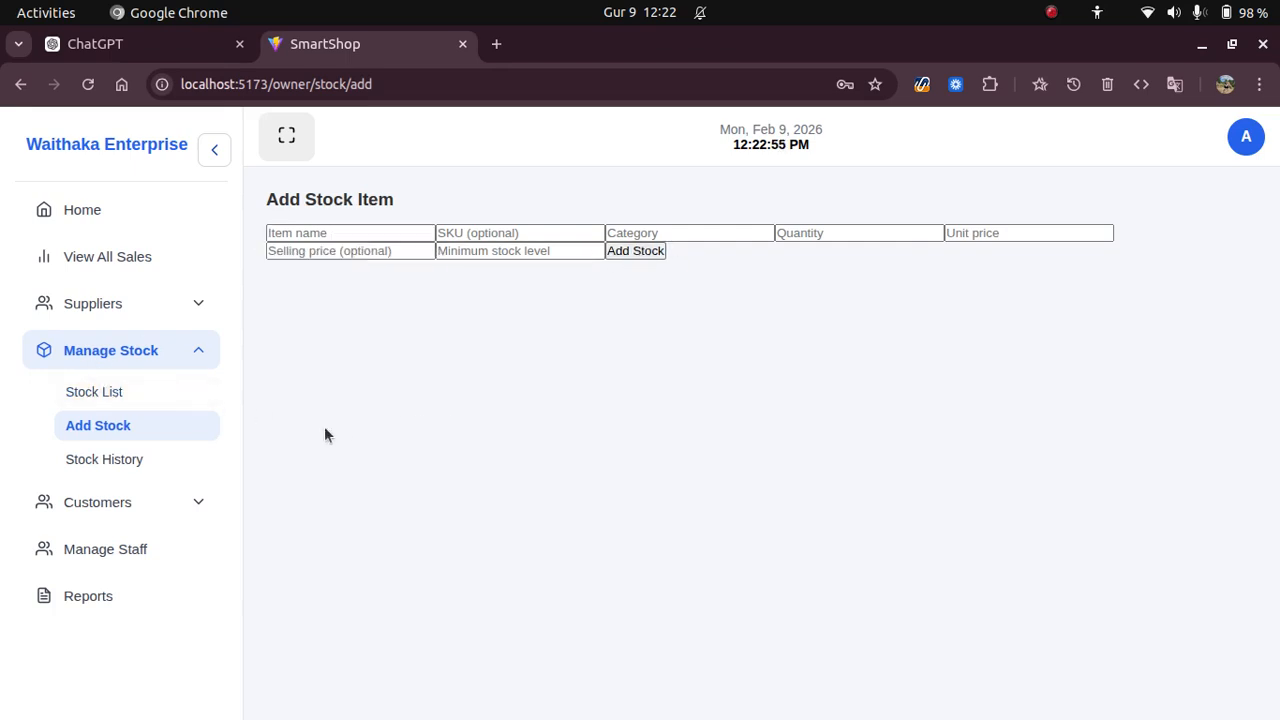
pyautogui.click(104, 459)
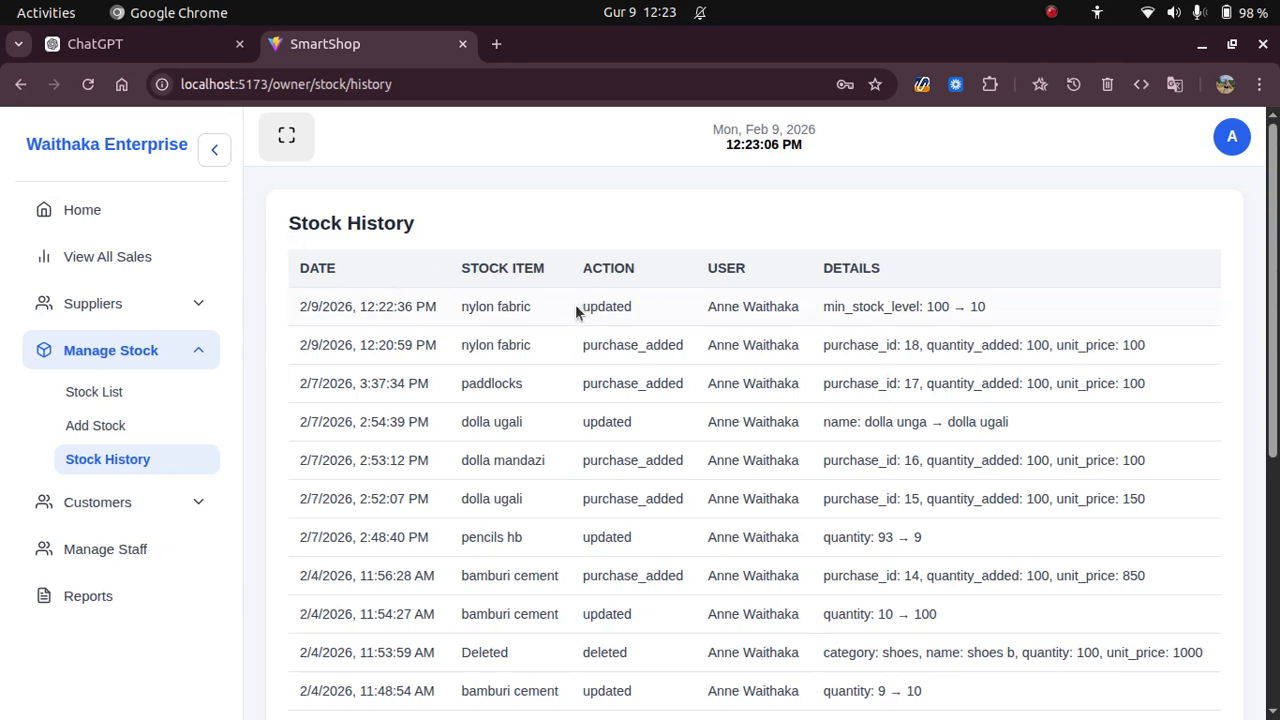
# Point out the newest Stock History entry: nylon fabric's minimum stock change 100 → 10.
pyautogui.moveTo(578, 308); pyautogui.dragTo(654, 309)
pyautogui.moveTo(822, 306); pyautogui.dragTo(1024, 316)
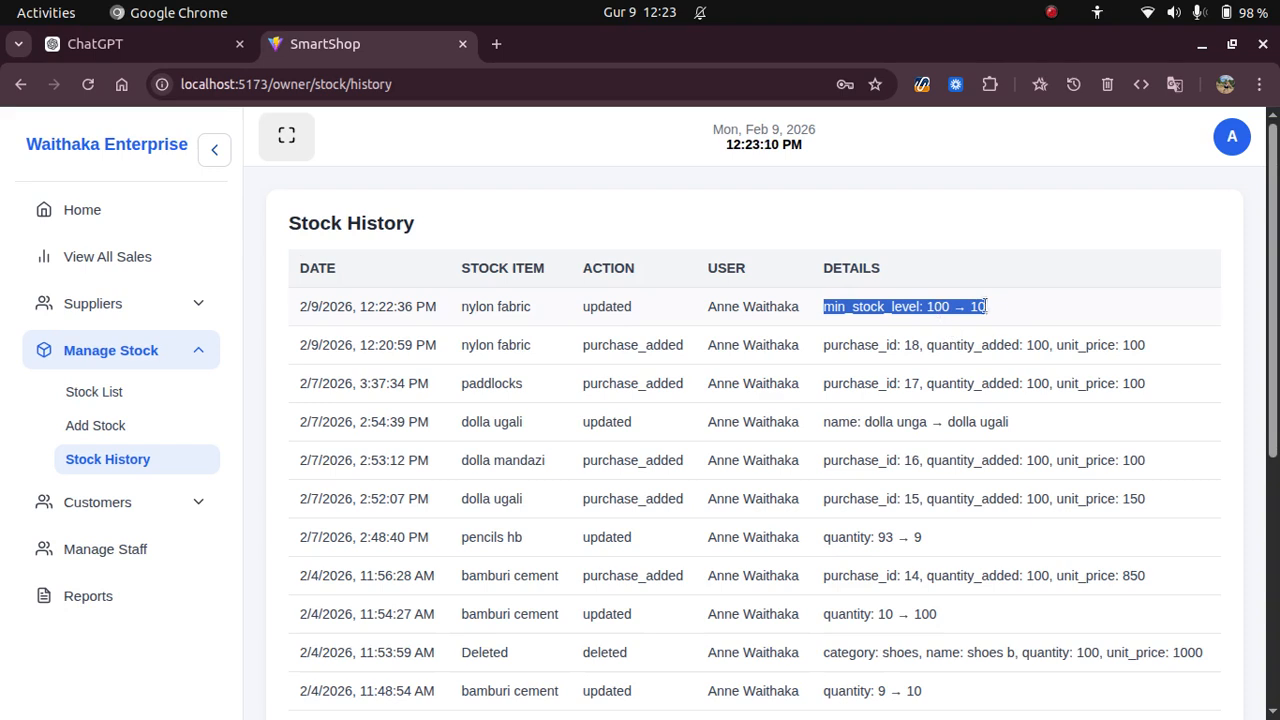
pyautogui.moveTo(270, 356); pyautogui.dragTo(1143, 345)
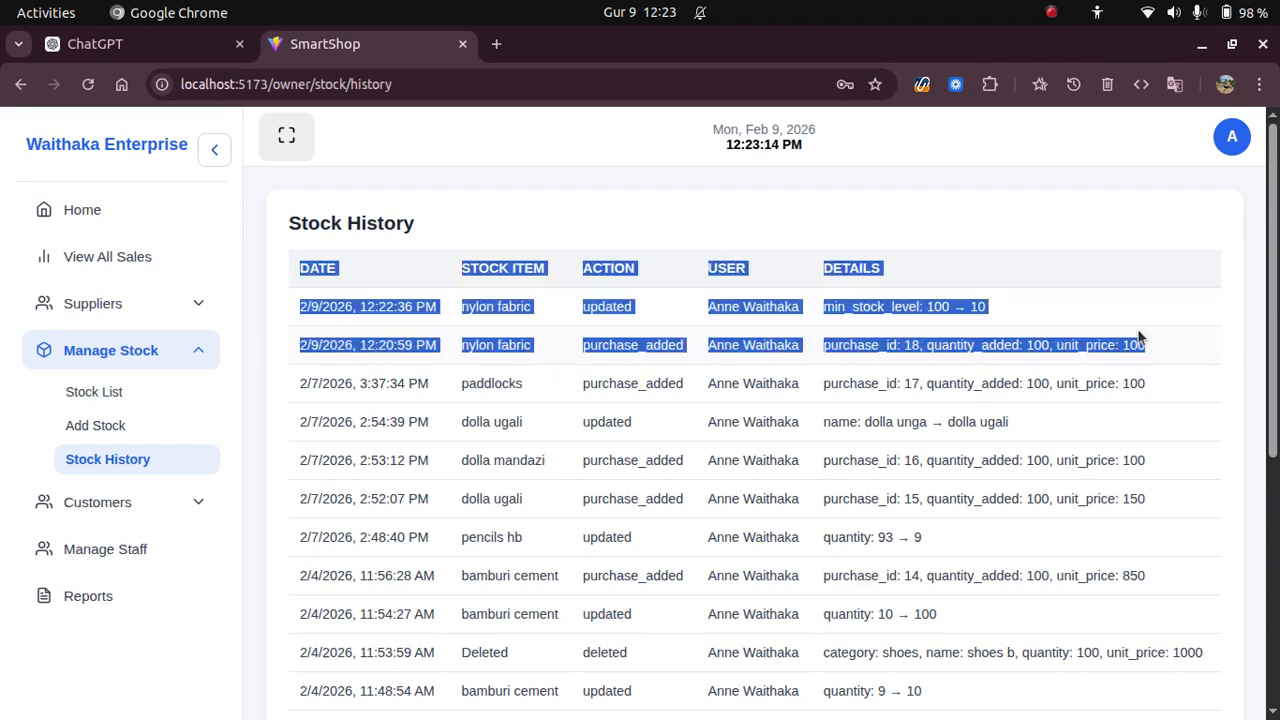
pyautogui.click(1123, 323)
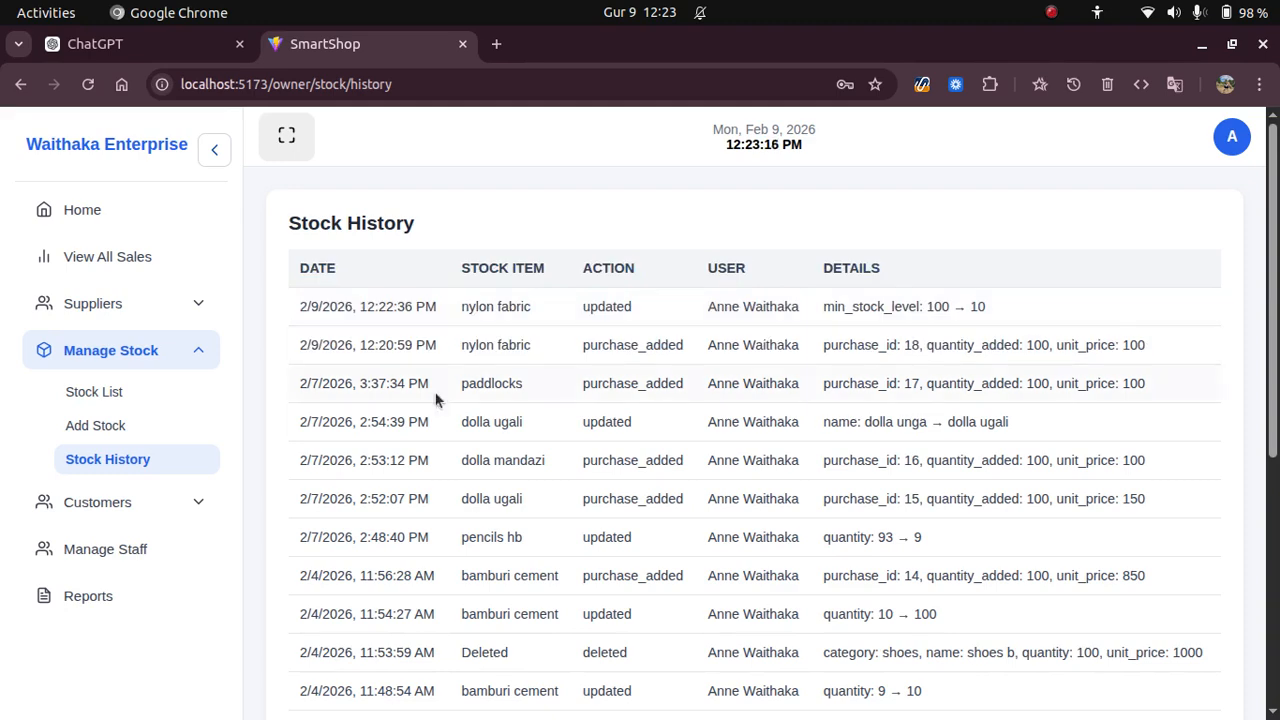
# Highlight the purchase_added entry (purchase_id 18, 100 units at 100), then expand Customers.
pyautogui.moveTo(292, 345); pyautogui.dragTo(424, 357)
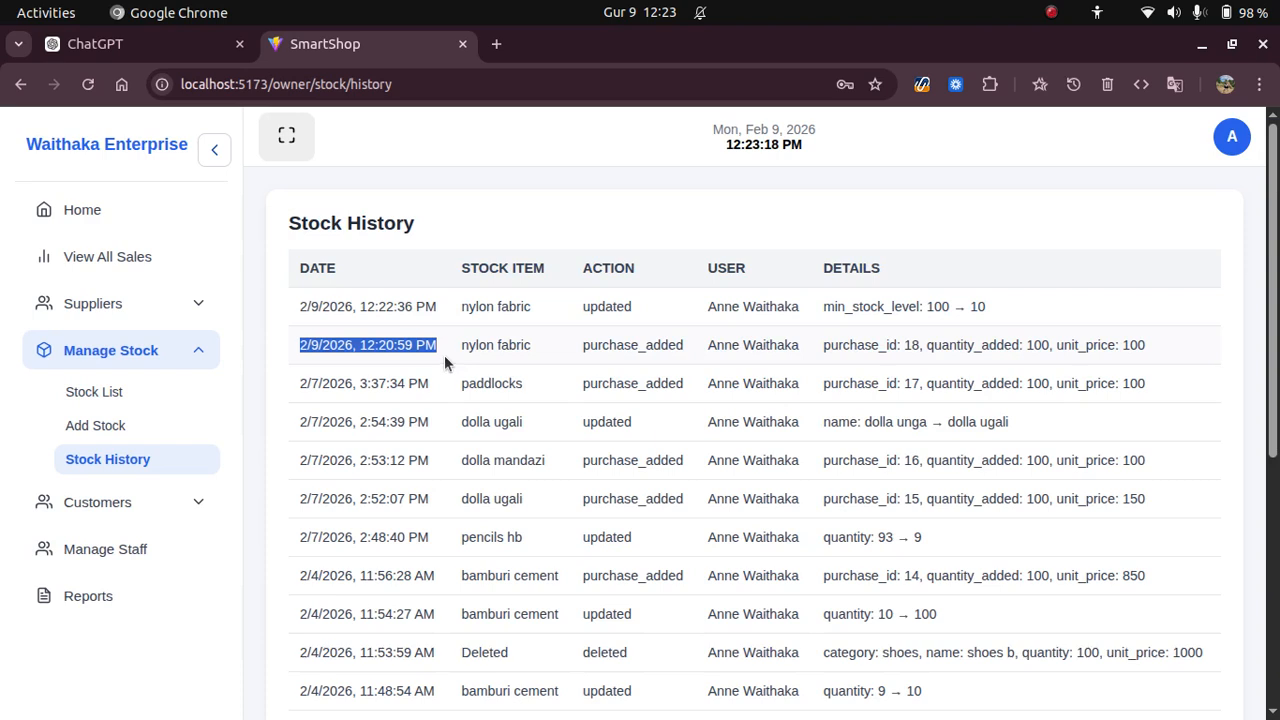
pyautogui.moveTo(580, 350); pyautogui.dragTo(789, 347)
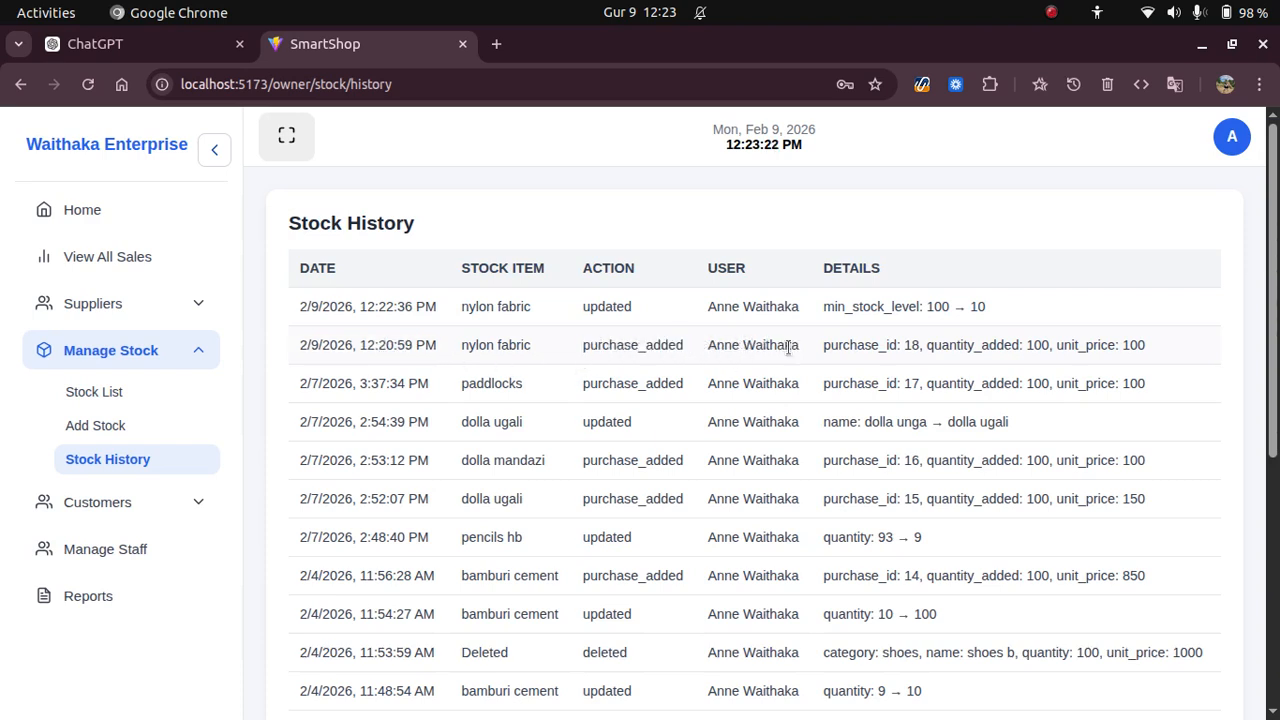
pyautogui.tripleClick(789, 347)
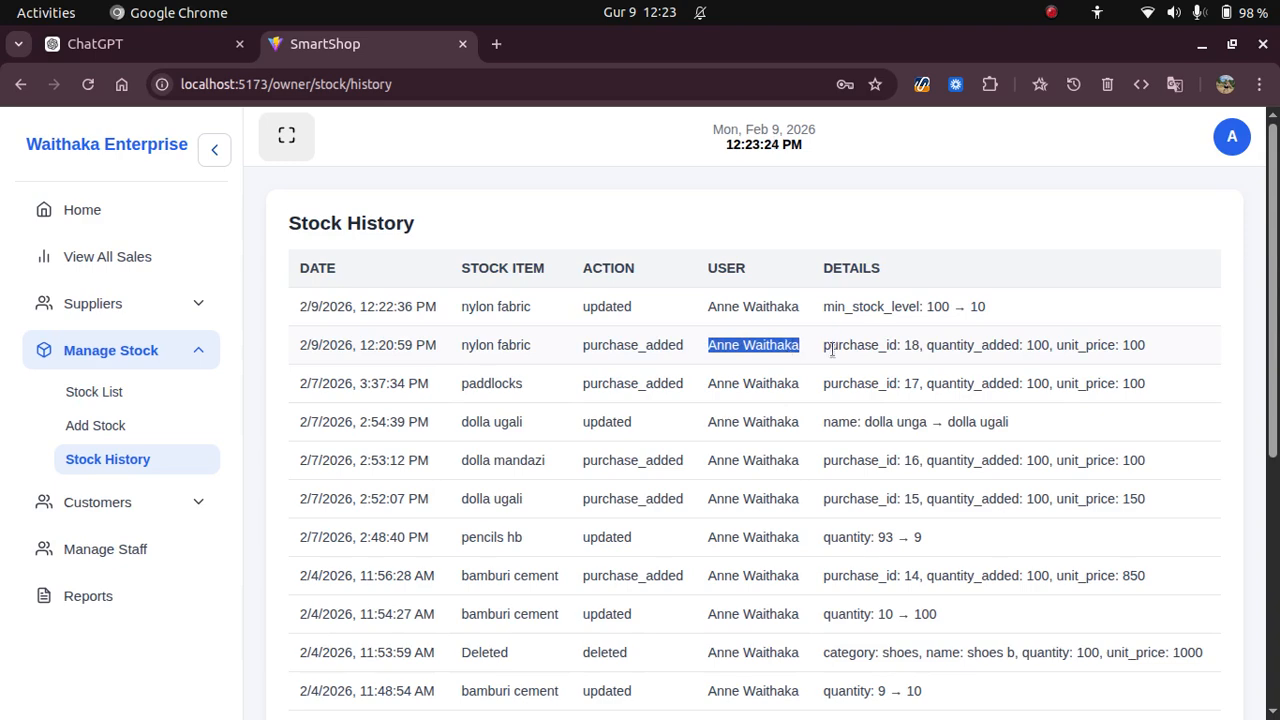
pyautogui.doubleClick(824, 345)
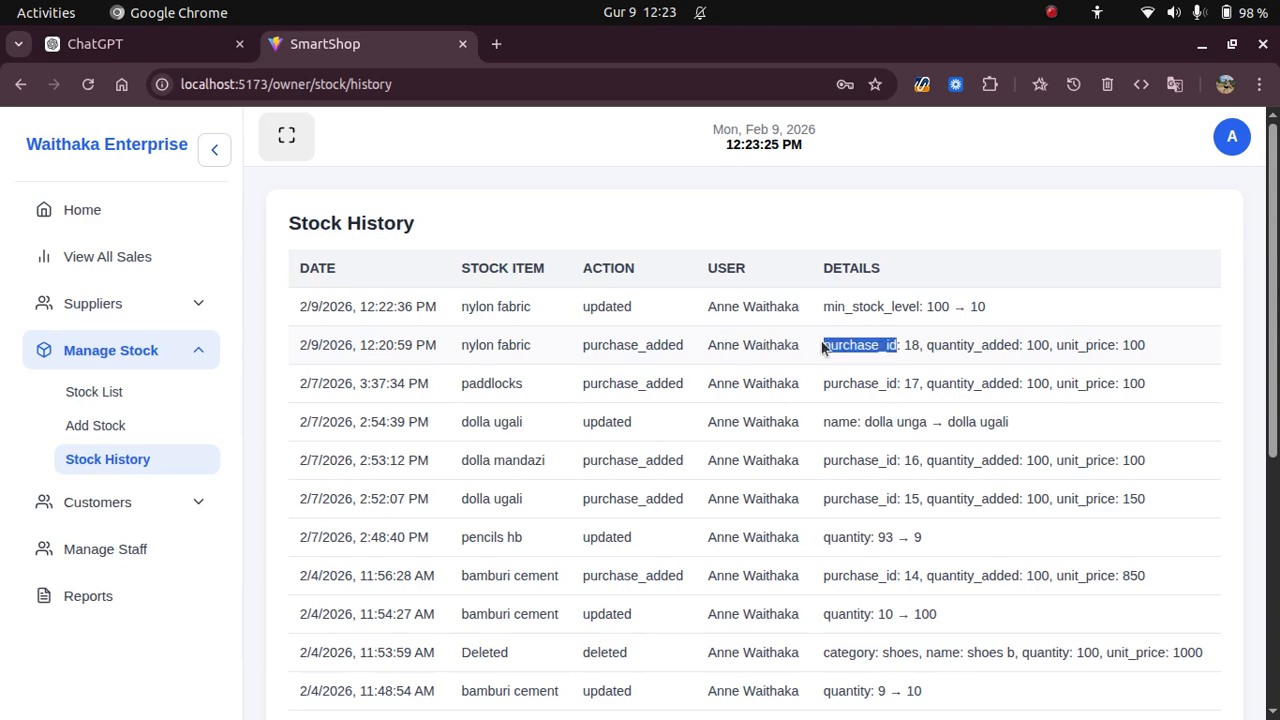
pyautogui.doubleClick(944, 346)
pyautogui.doubleClick(1086, 346)
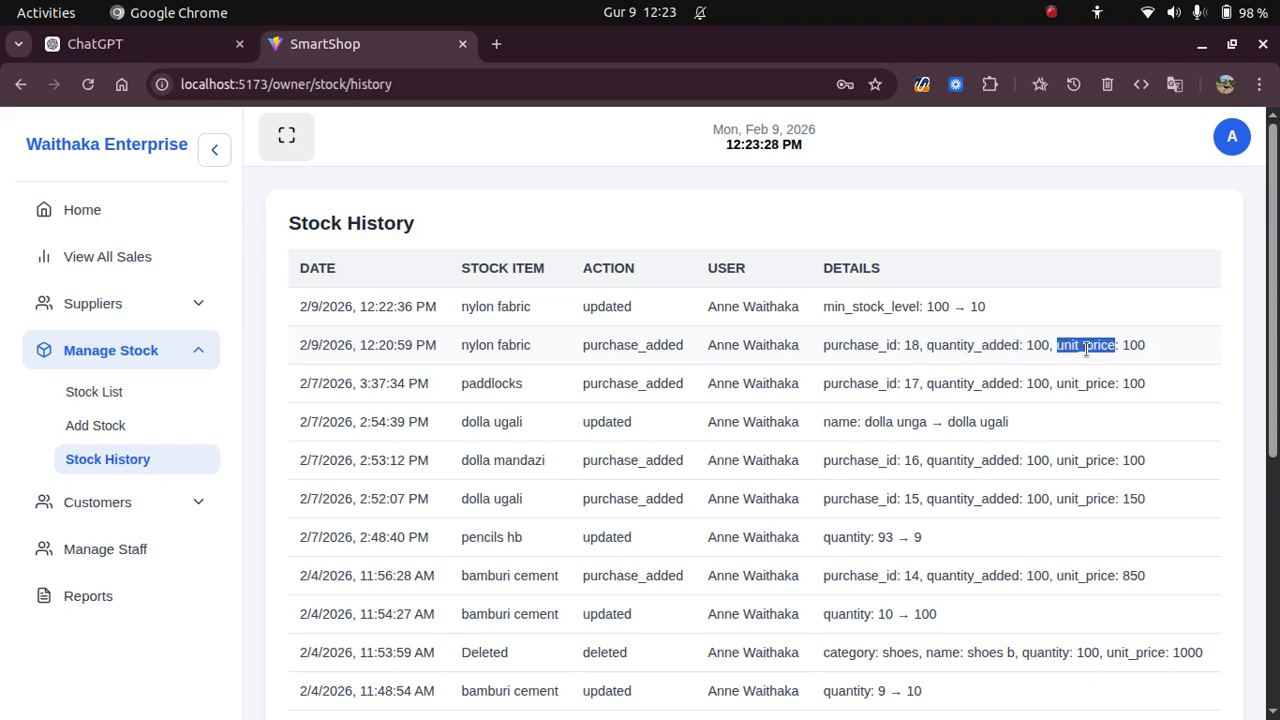
pyautogui.click(155, 352)
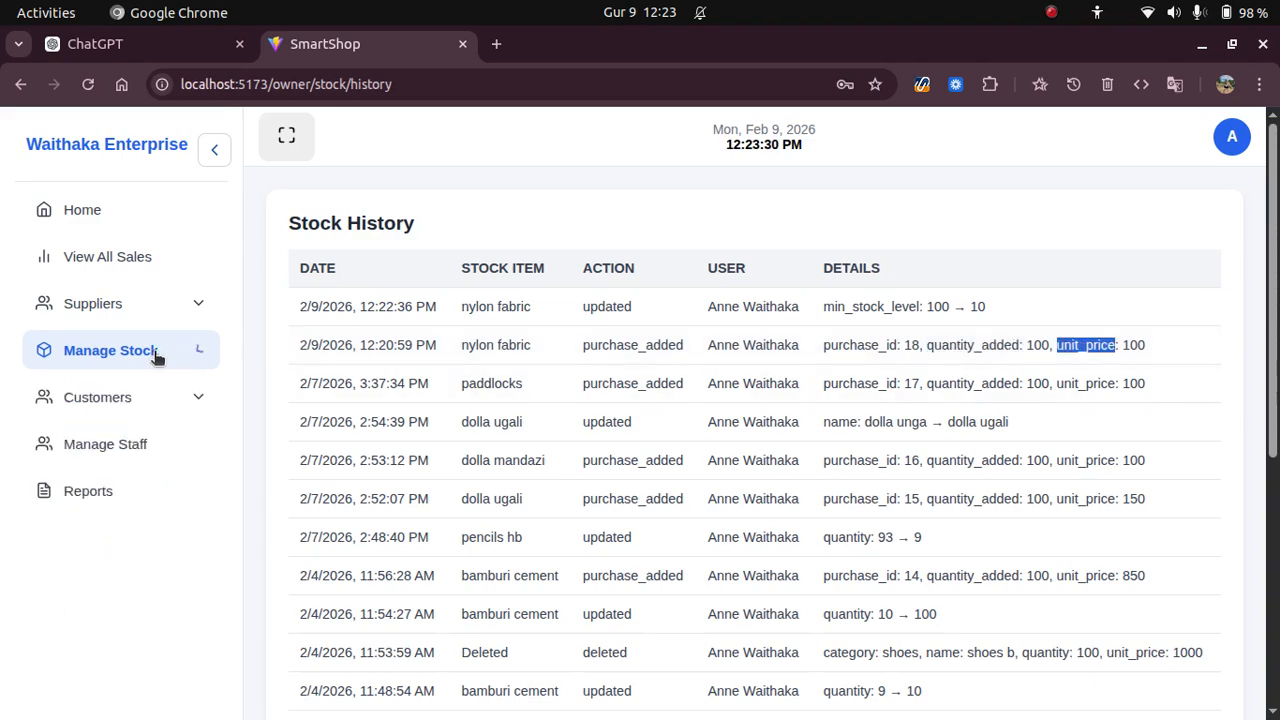
pyautogui.click(128, 402)
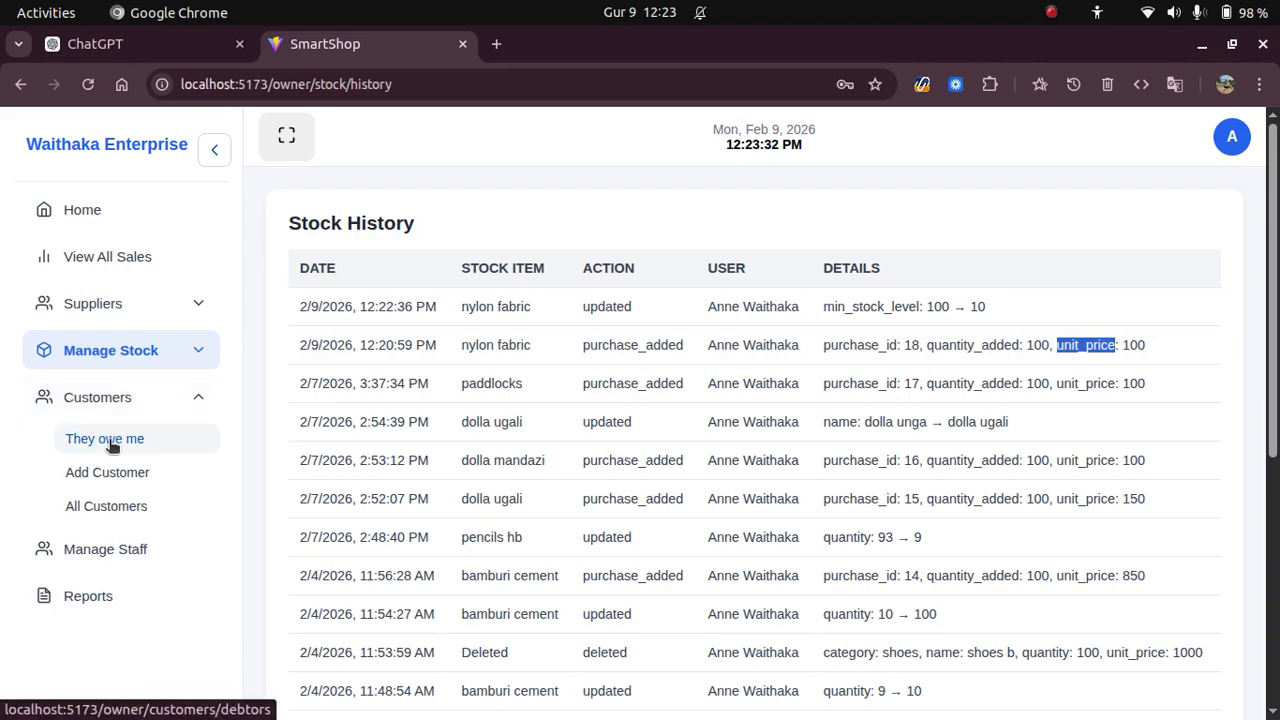
# Open the Debtors list and highlight the KES -100.00 and KES -700.00 overpaid balances.
pyautogui.click(112, 443)
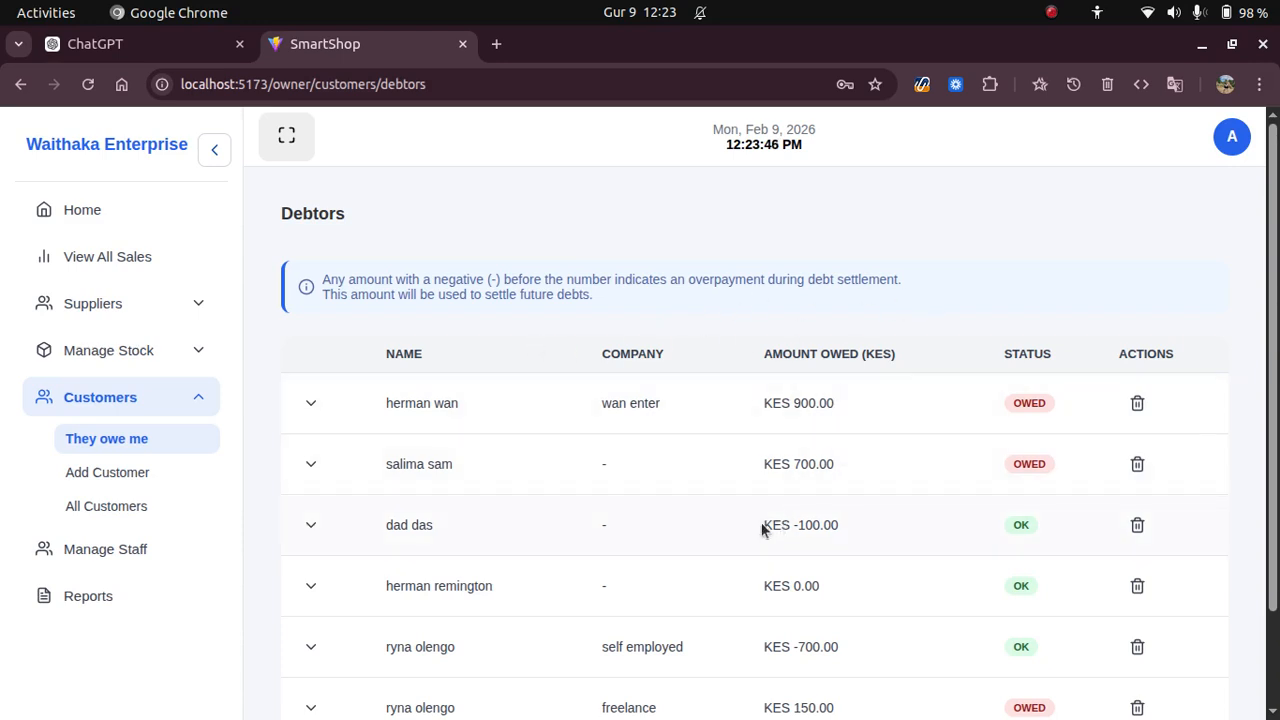
pyautogui.moveTo(762, 525); pyautogui.dragTo(847, 525)
pyautogui.moveTo(760, 647); pyautogui.dragTo(846, 650)
pyautogui.scroll(-2, 833, 519)
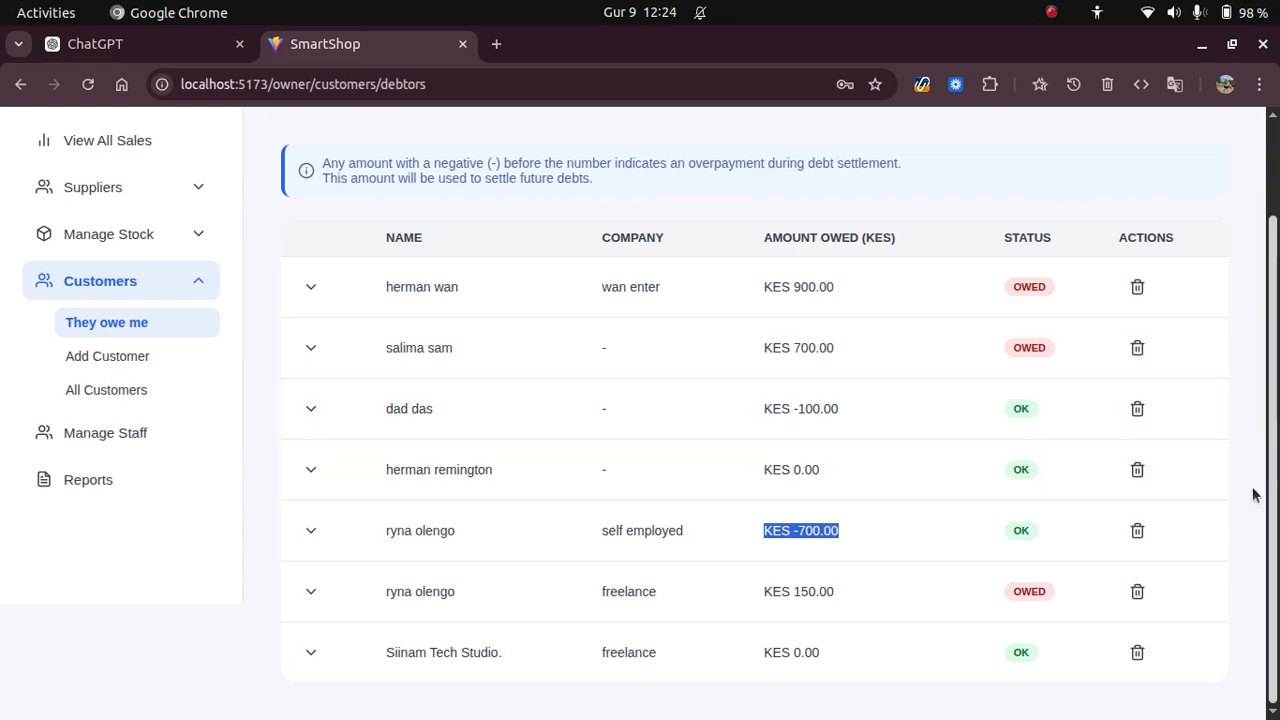
# Record a KES 1000 cash payment for the debtor with the note 'balance of 100'.
pyautogui.click(308, 287)
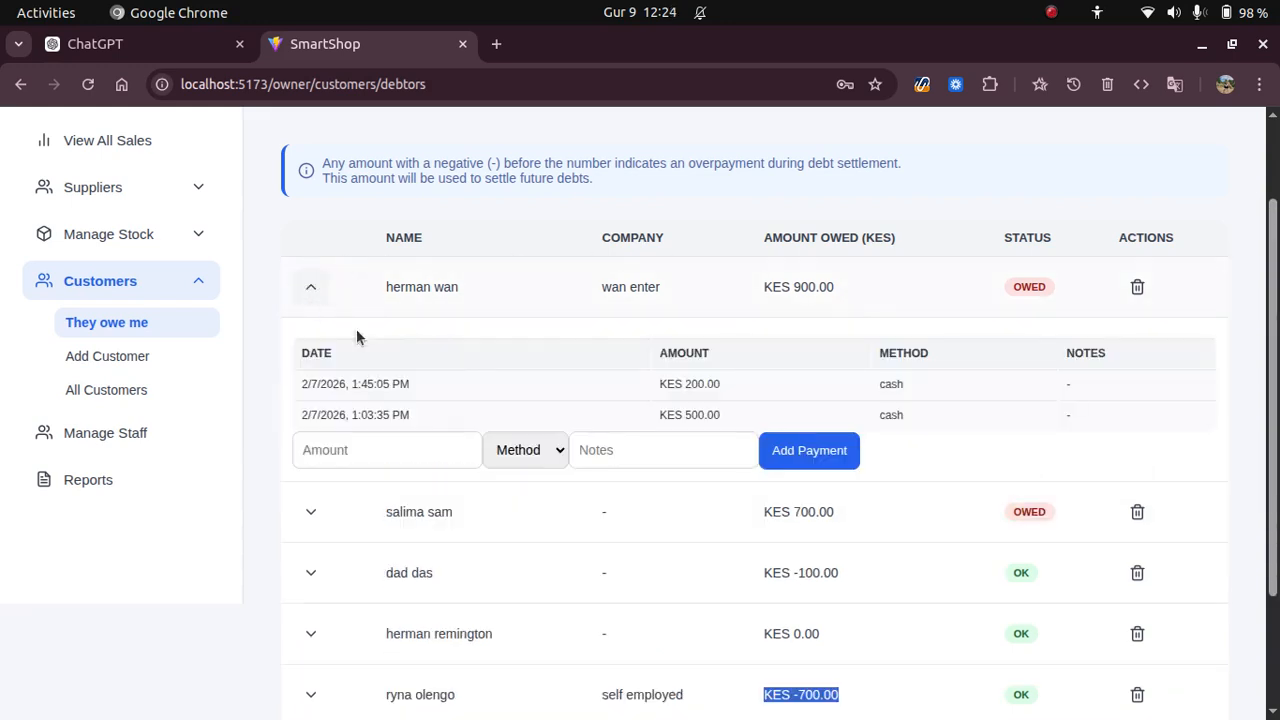
pyautogui.click(362, 449)
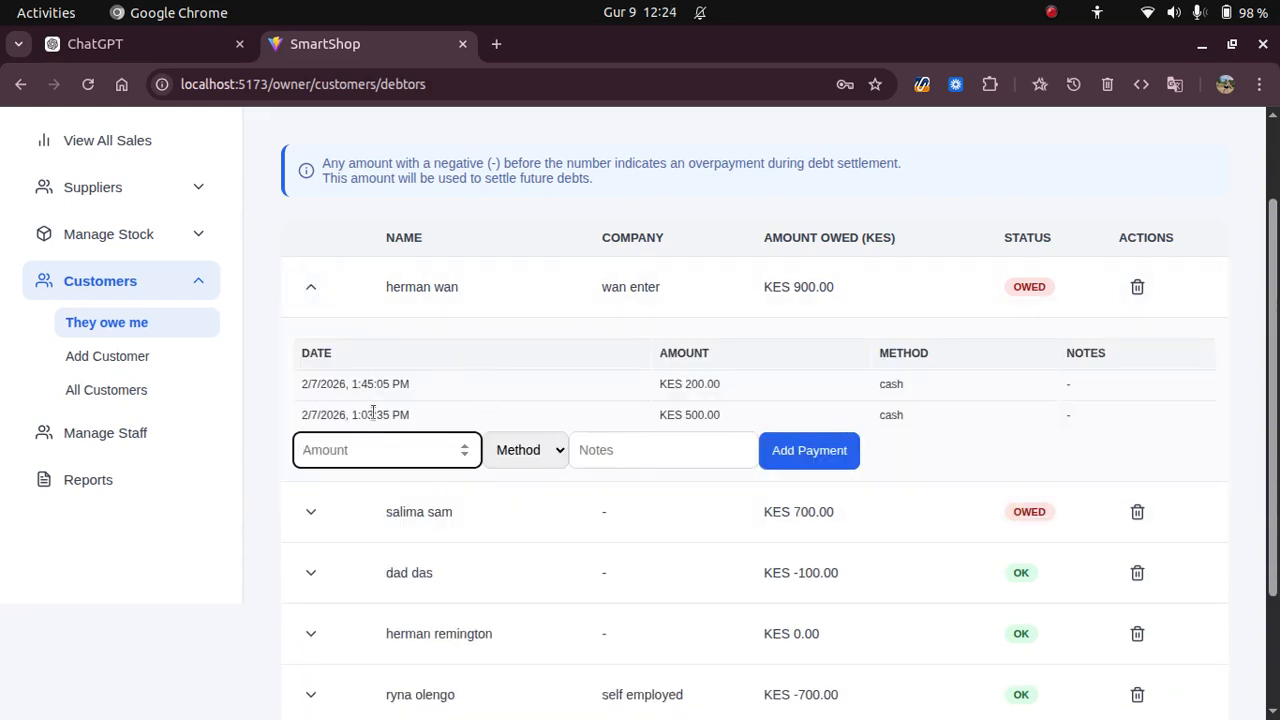
pyautogui.write('1000')
pyautogui.click(530, 450)
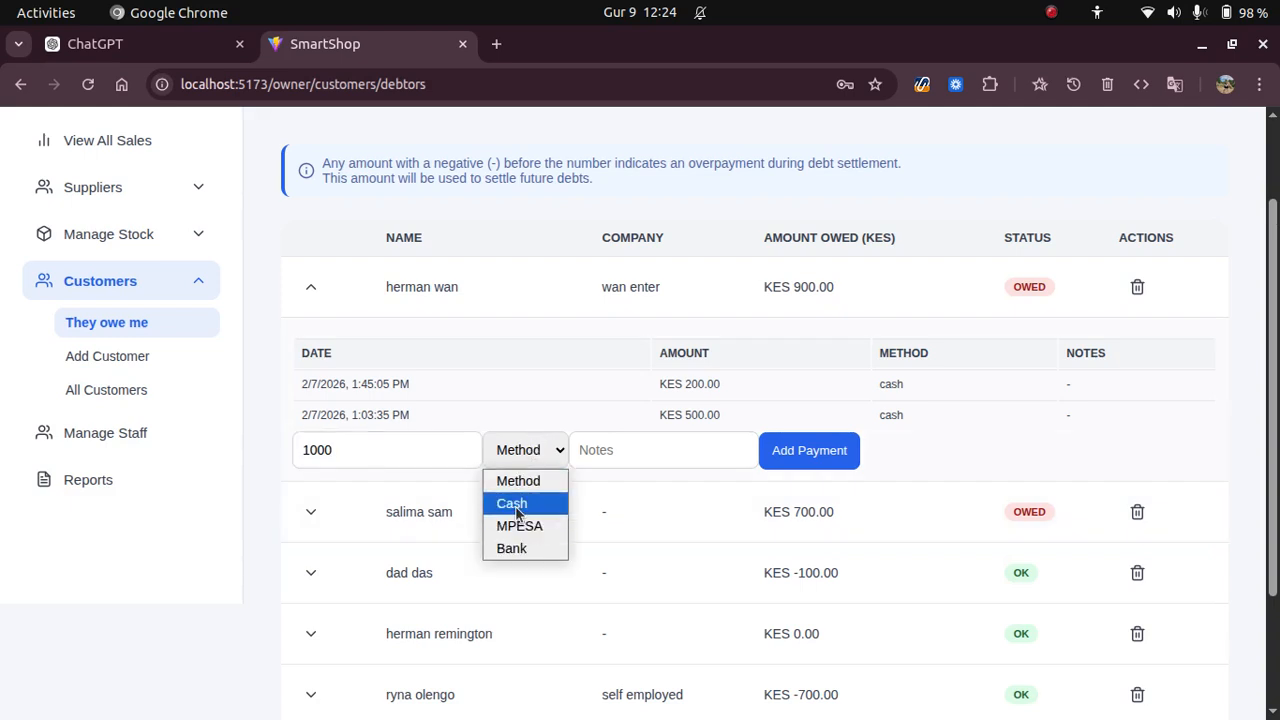
pyautogui.click(512, 503)
pyautogui.click(667, 437)
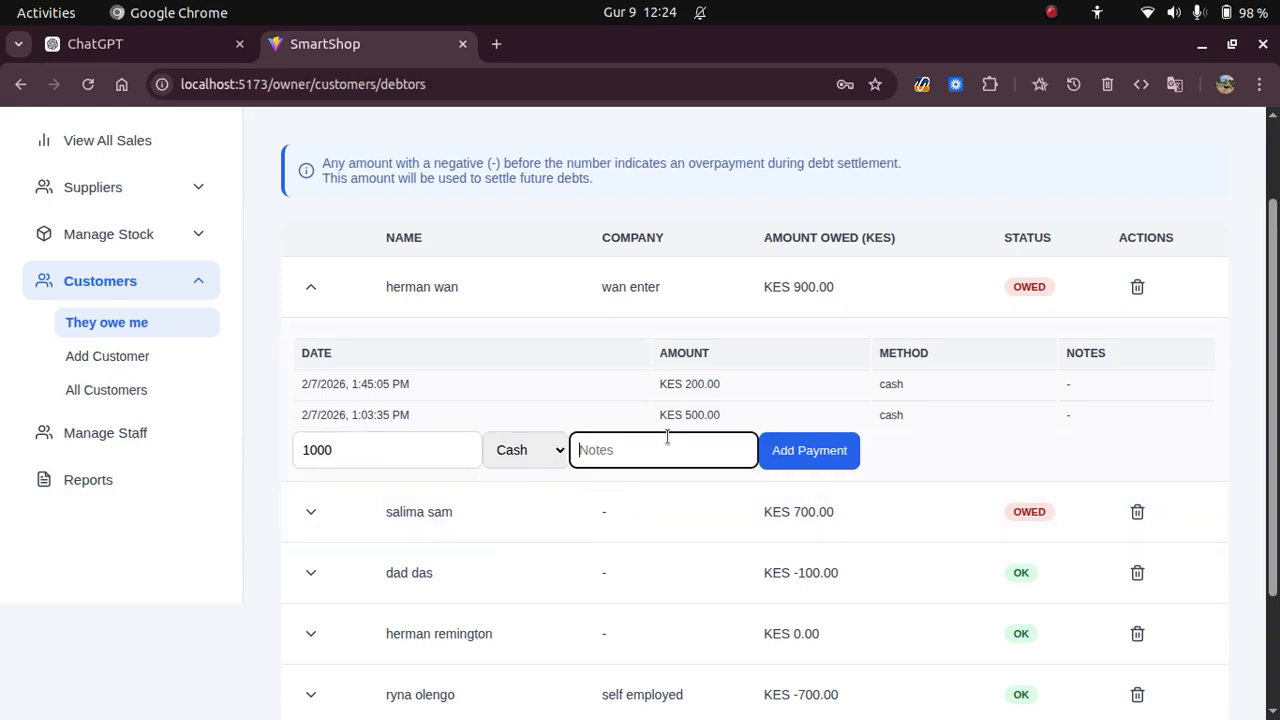
pyautogui.write('fully paid')
pyautogui.hotkey('ctrl', 'a')
pyautogui.write('balance of 100')
pyautogui.click(785, 451)
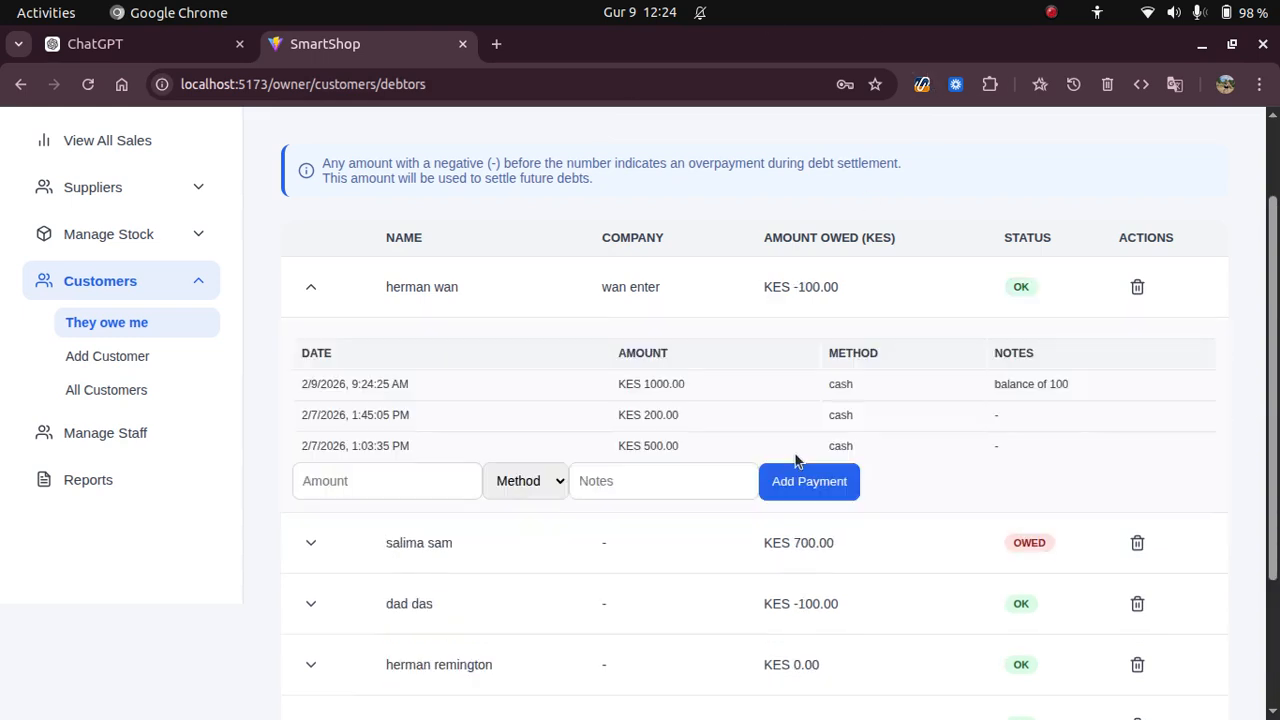
# Check the debtor's new KES -100.00 balance, collapse the row, and open the Add Customer form.
pyautogui.moveTo(754, 286); pyautogui.dragTo(931, 287)
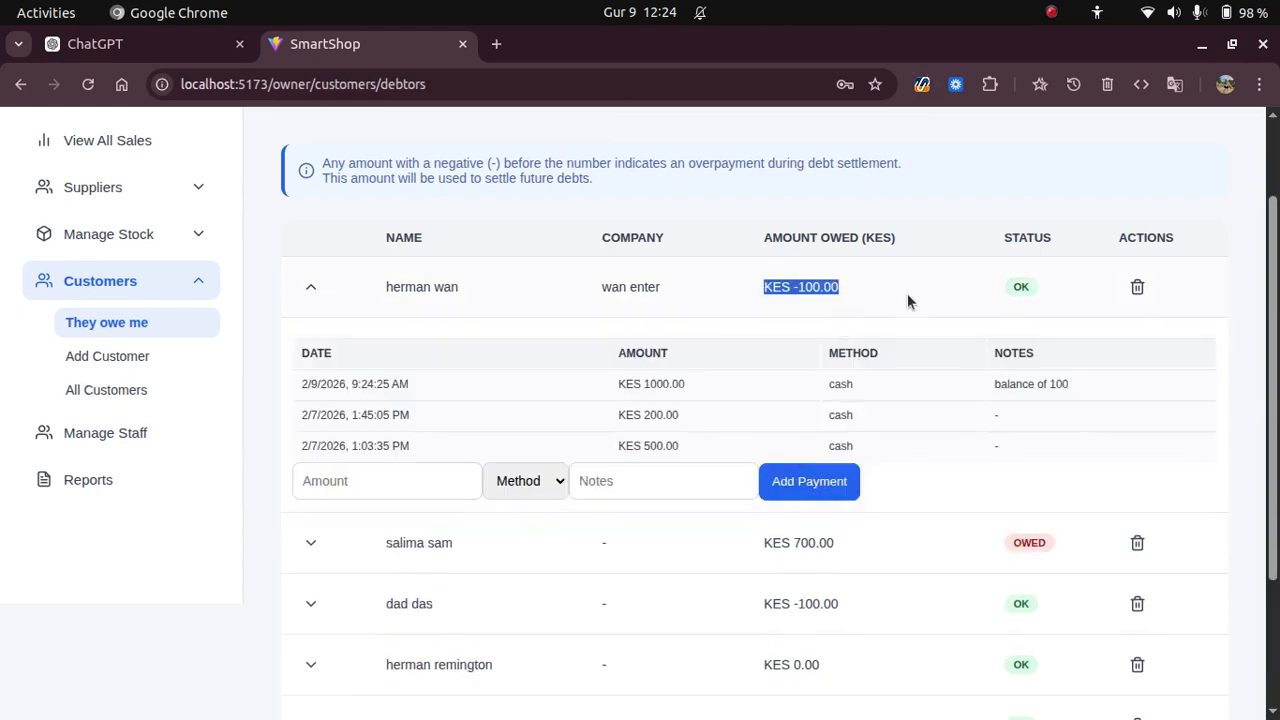
pyautogui.click(312, 289)
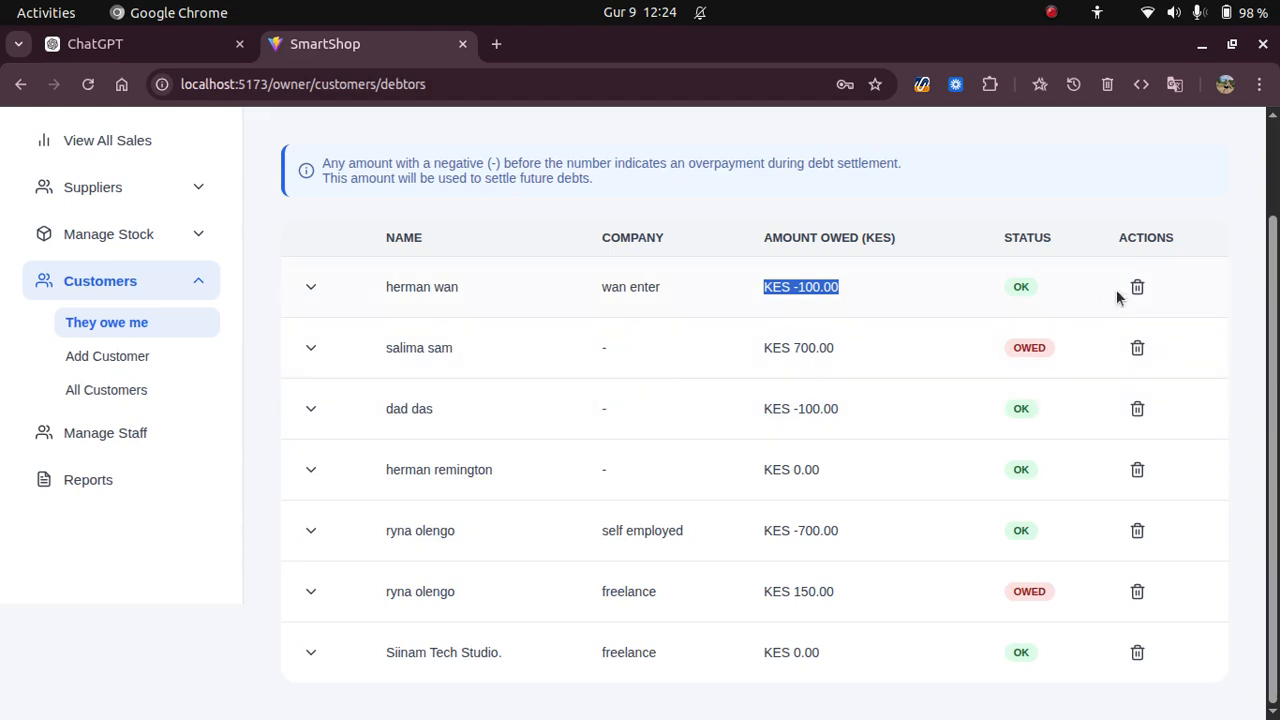
pyautogui.click(1234, 250)
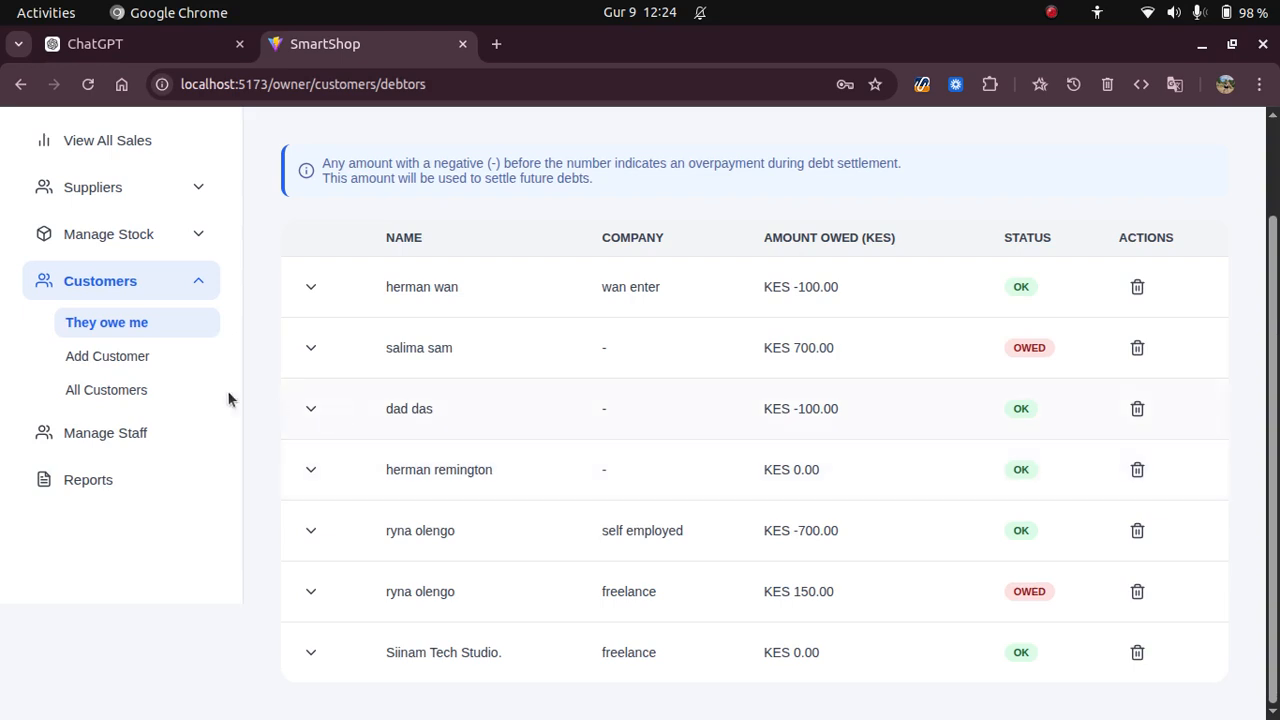
pyautogui.click(137, 360)
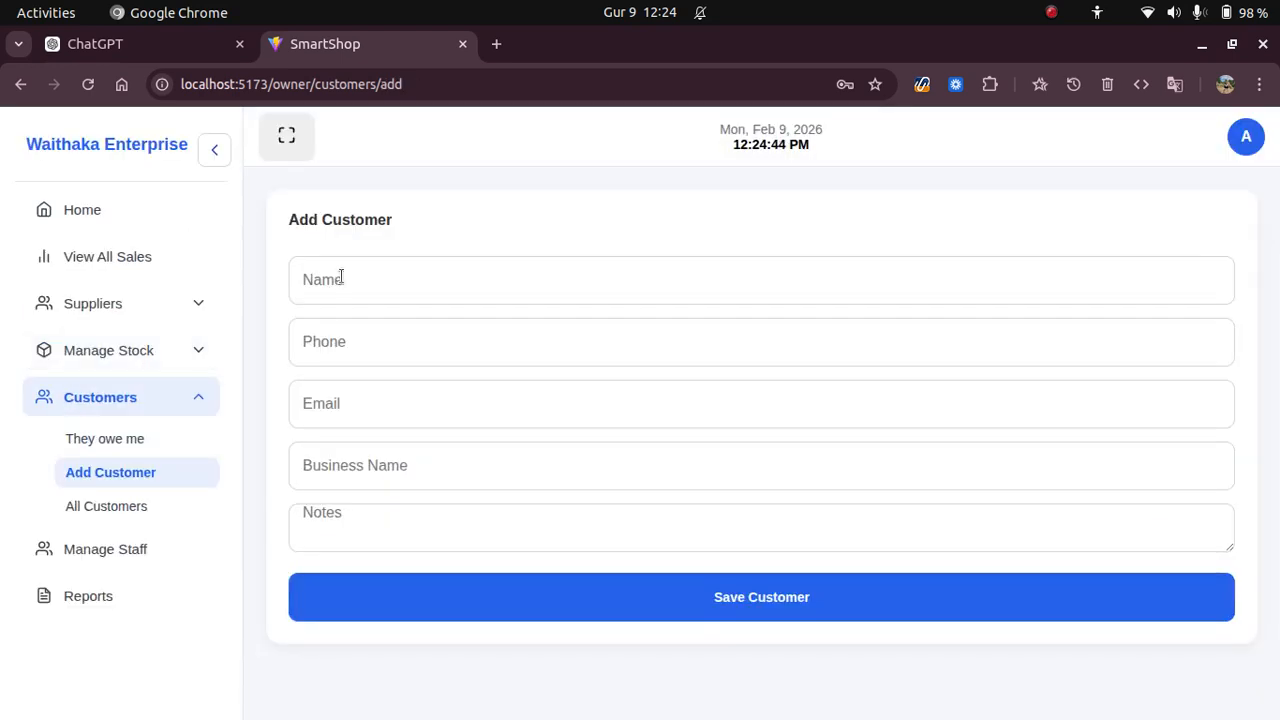
# Fill in the new customer's name, phone number, e-mail address and business name.
pyautogui.click(341, 279)
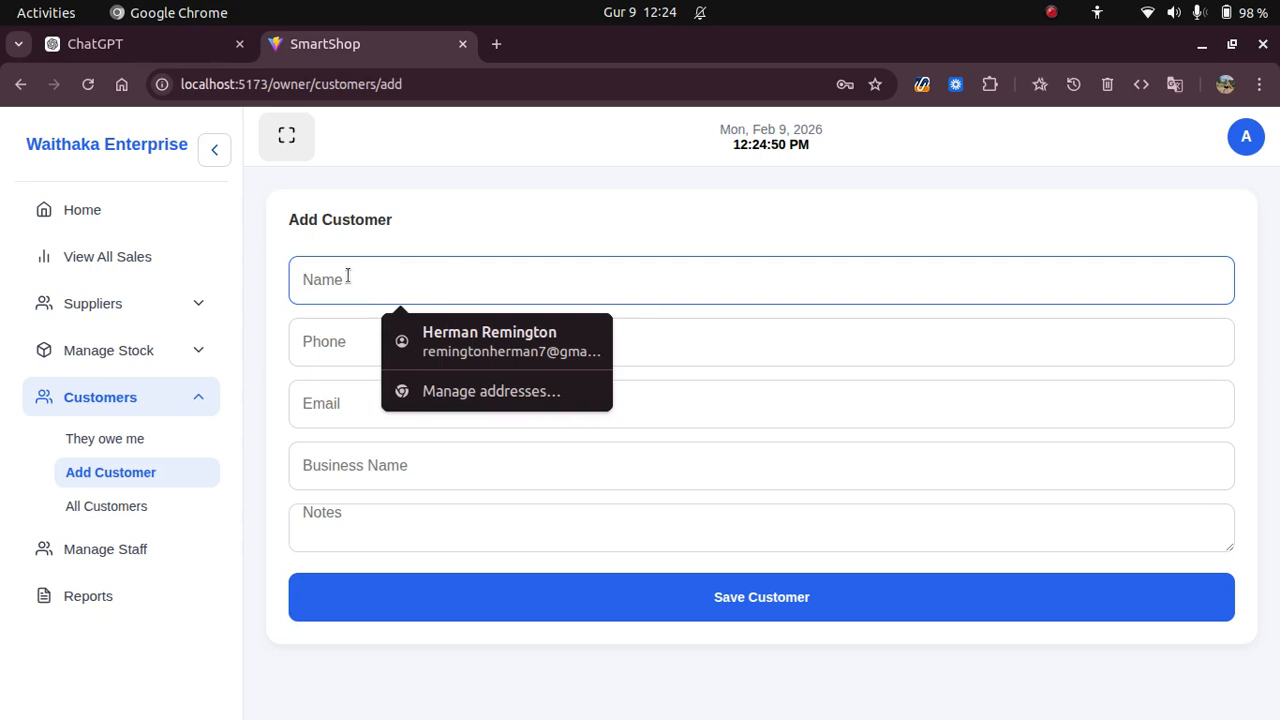
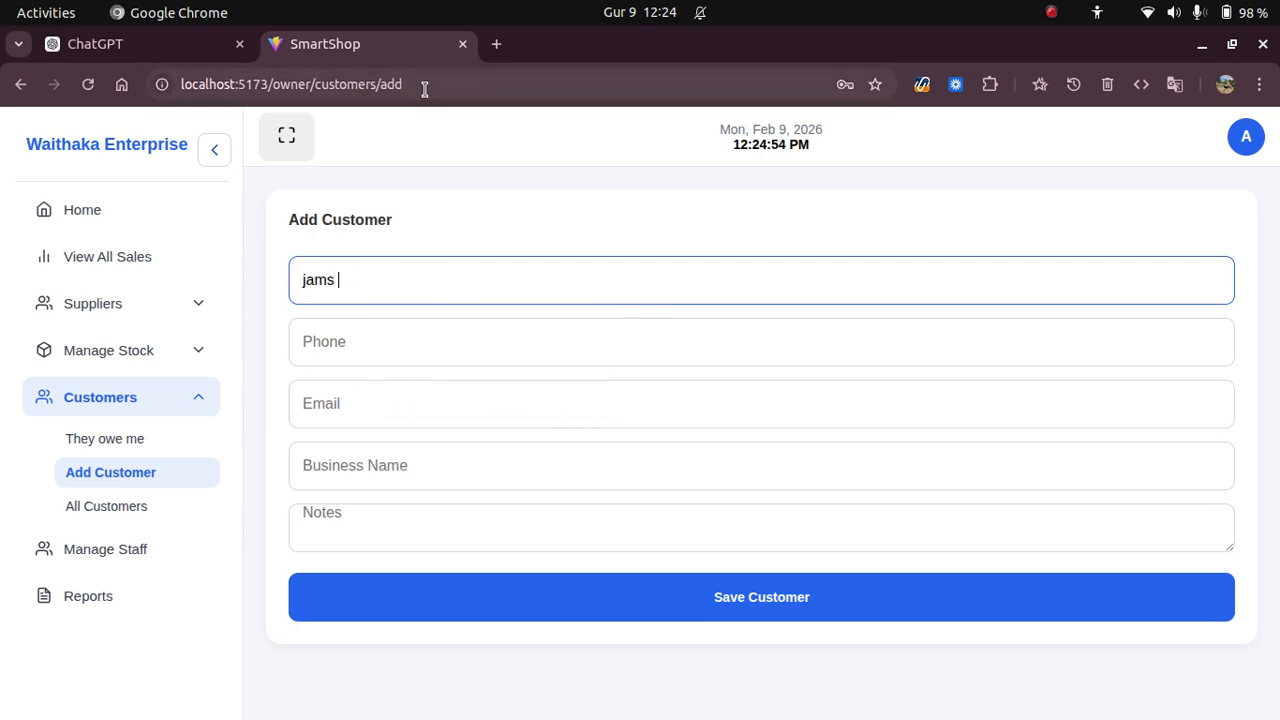
pyautogui.click(392, 344)
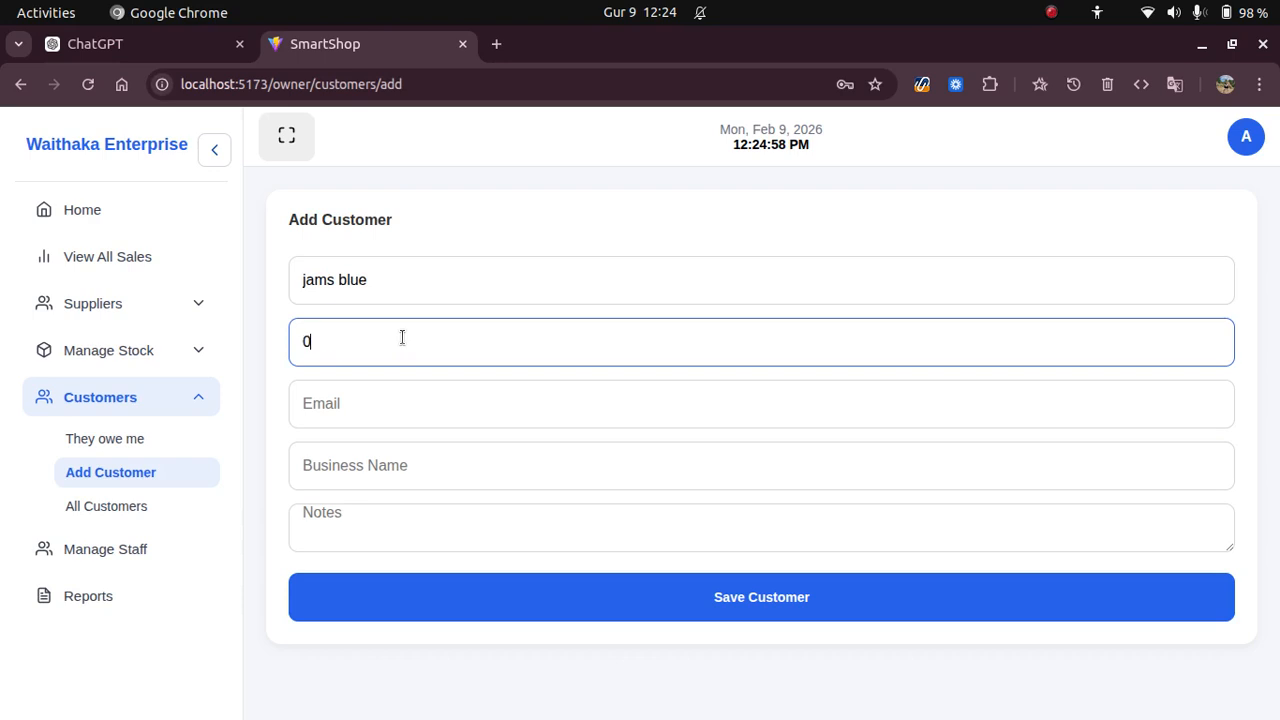
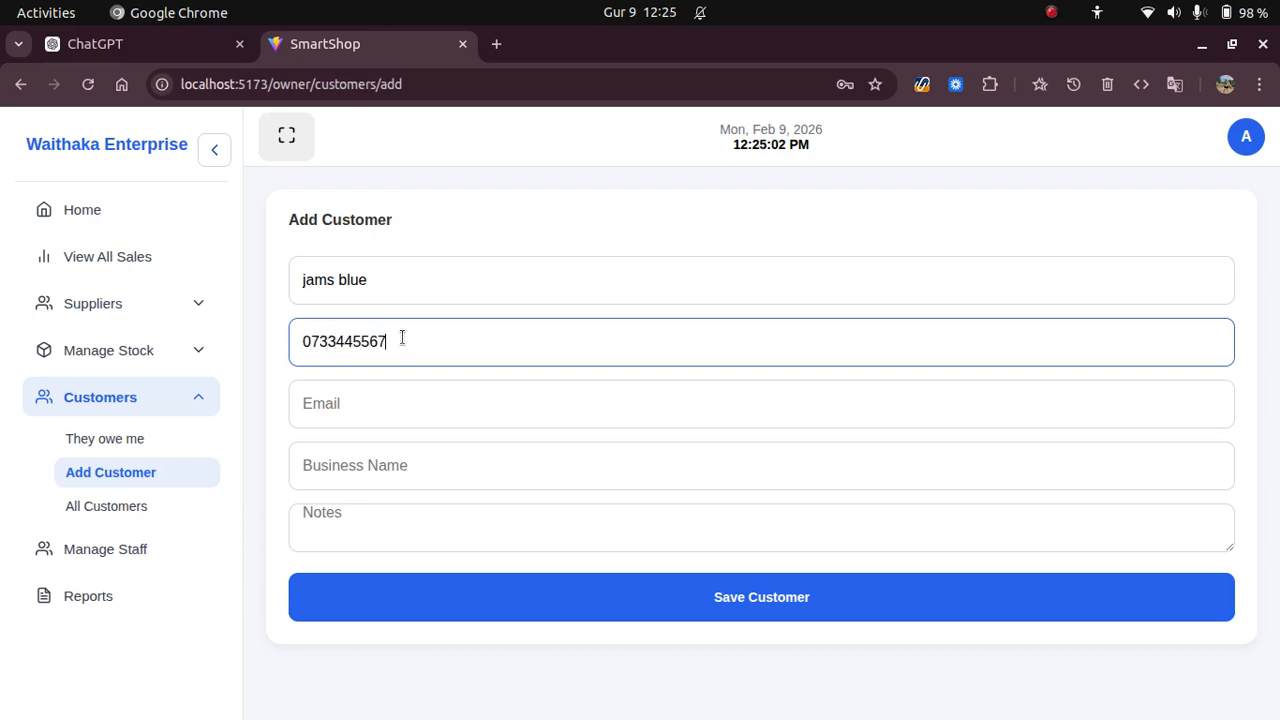
pyautogui.click(517, 411)
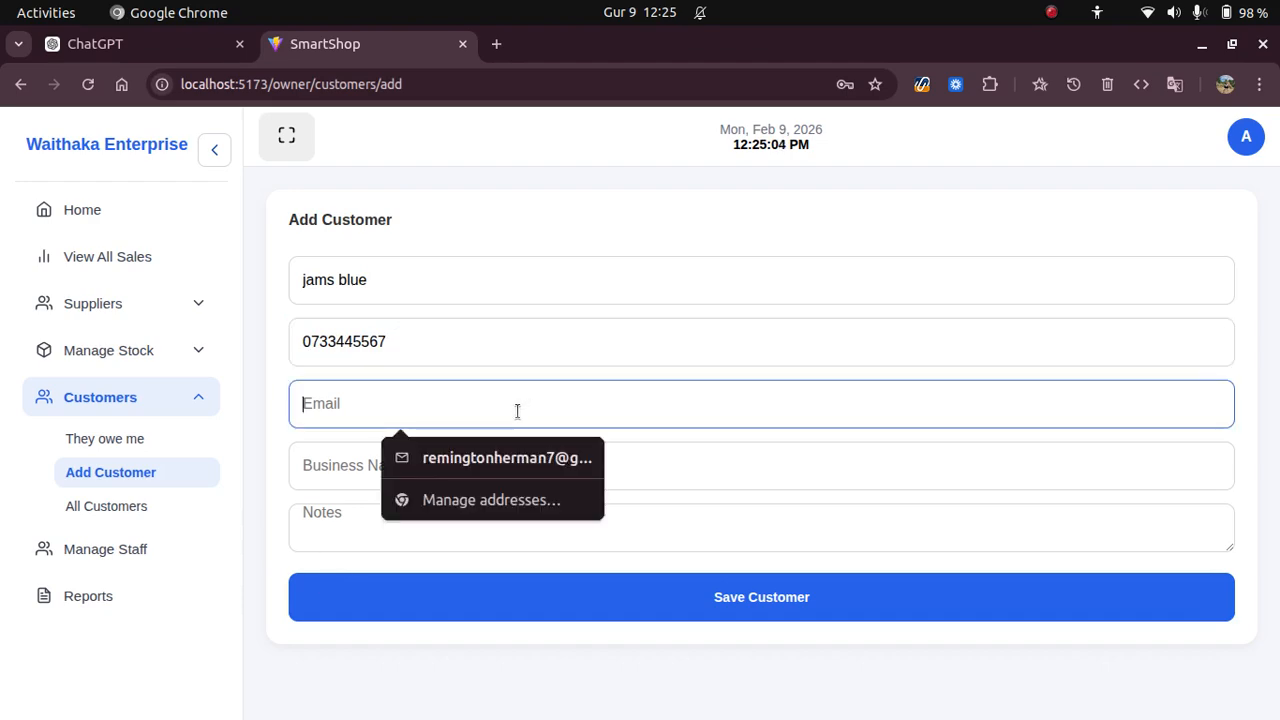
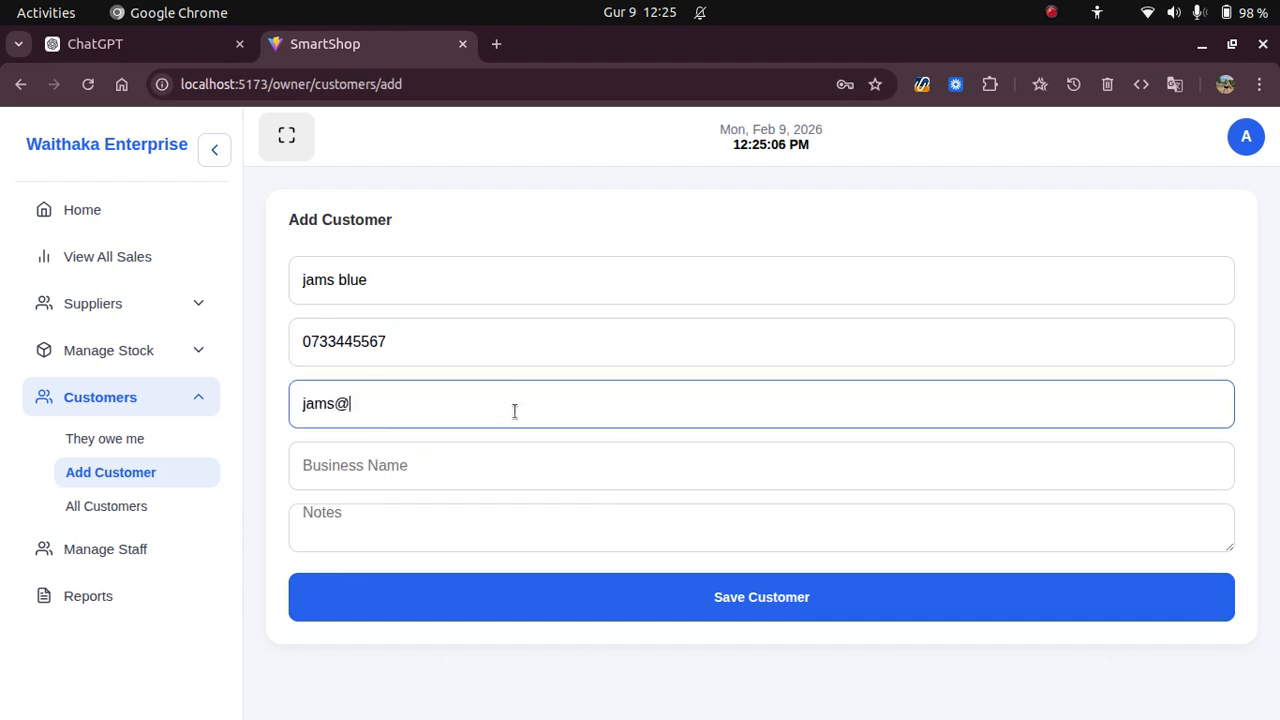
pyautogui.click(395, 474)
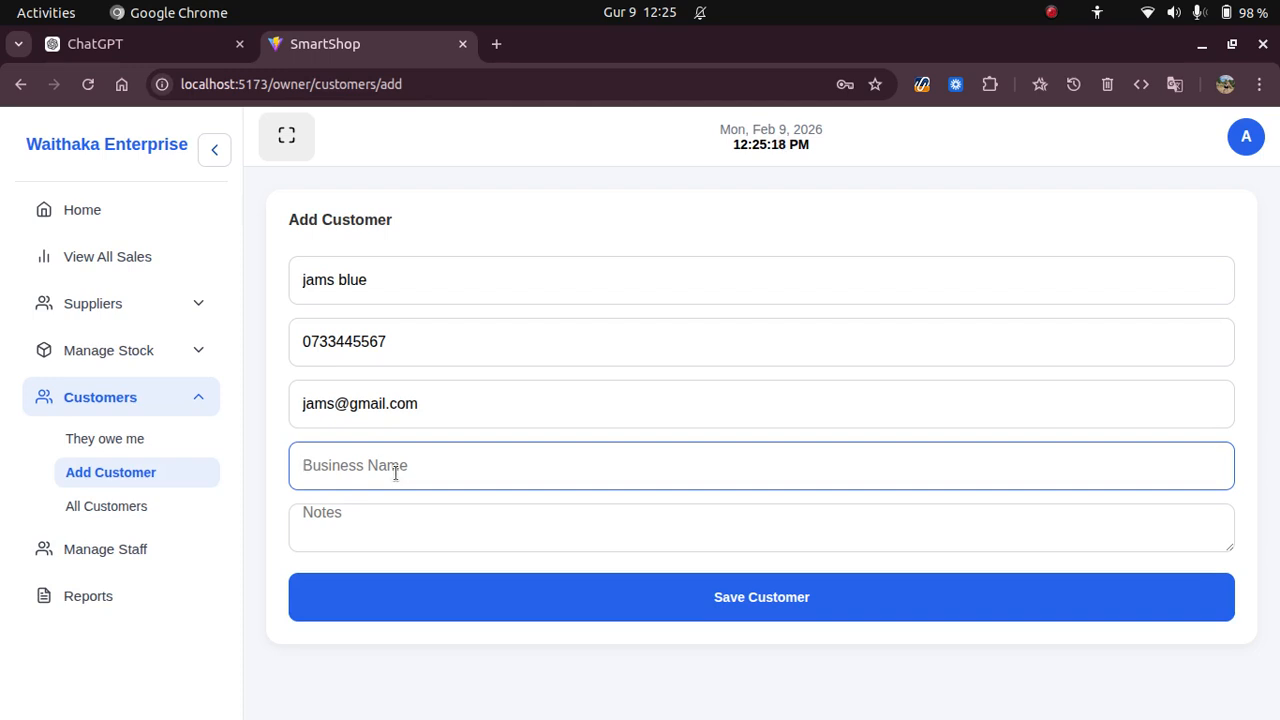
pyautogui.write('ja')
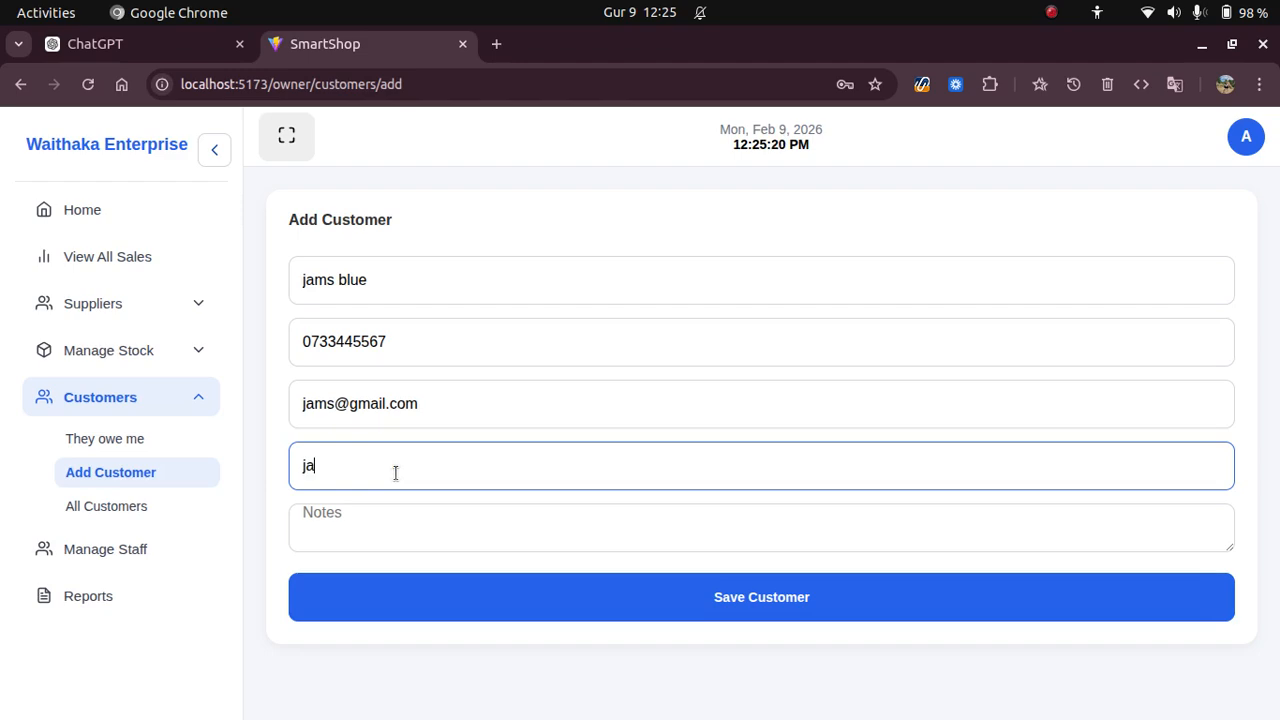
pyautogui.write('ms wholesaller')
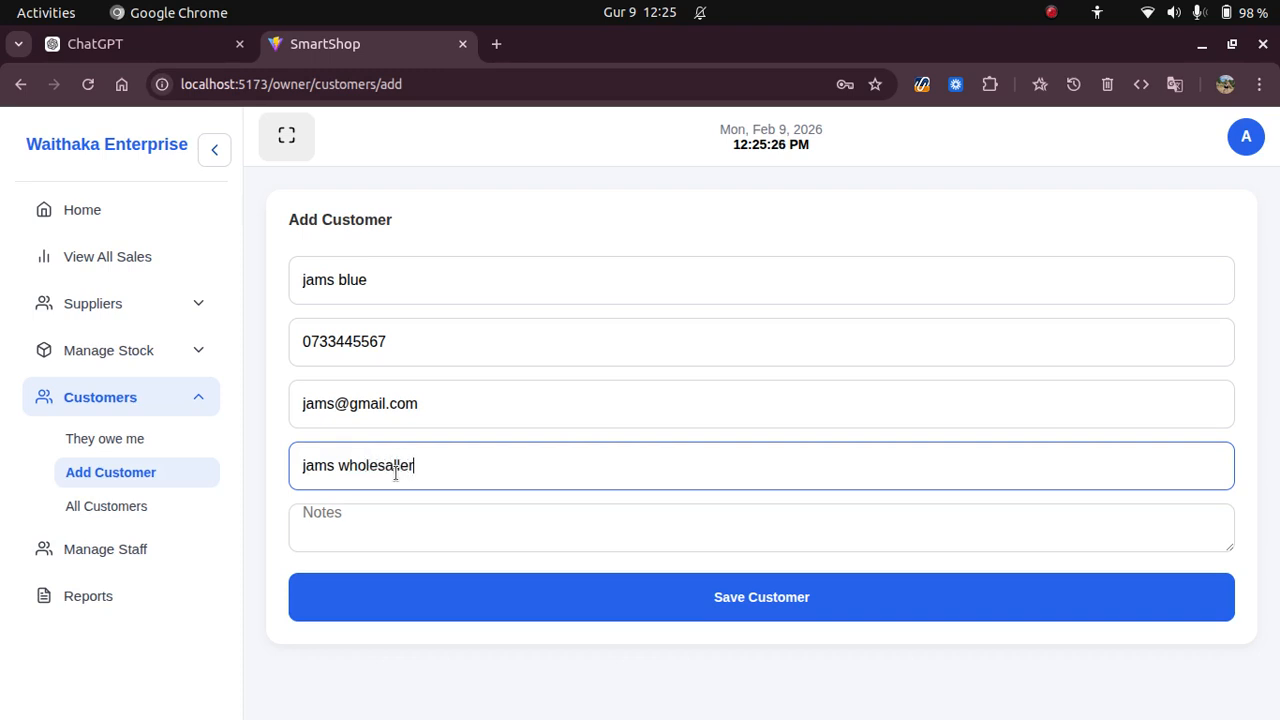
pyautogui.write('s')
# Fix the business name spelling, add the note 'goowill', save, and view All Customers.
pyautogui.click(405, 517)
pyautogui.click(387, 476)
pyautogui.write('el')
pyautogui.click(390, 518)
pyautogui.write('g')
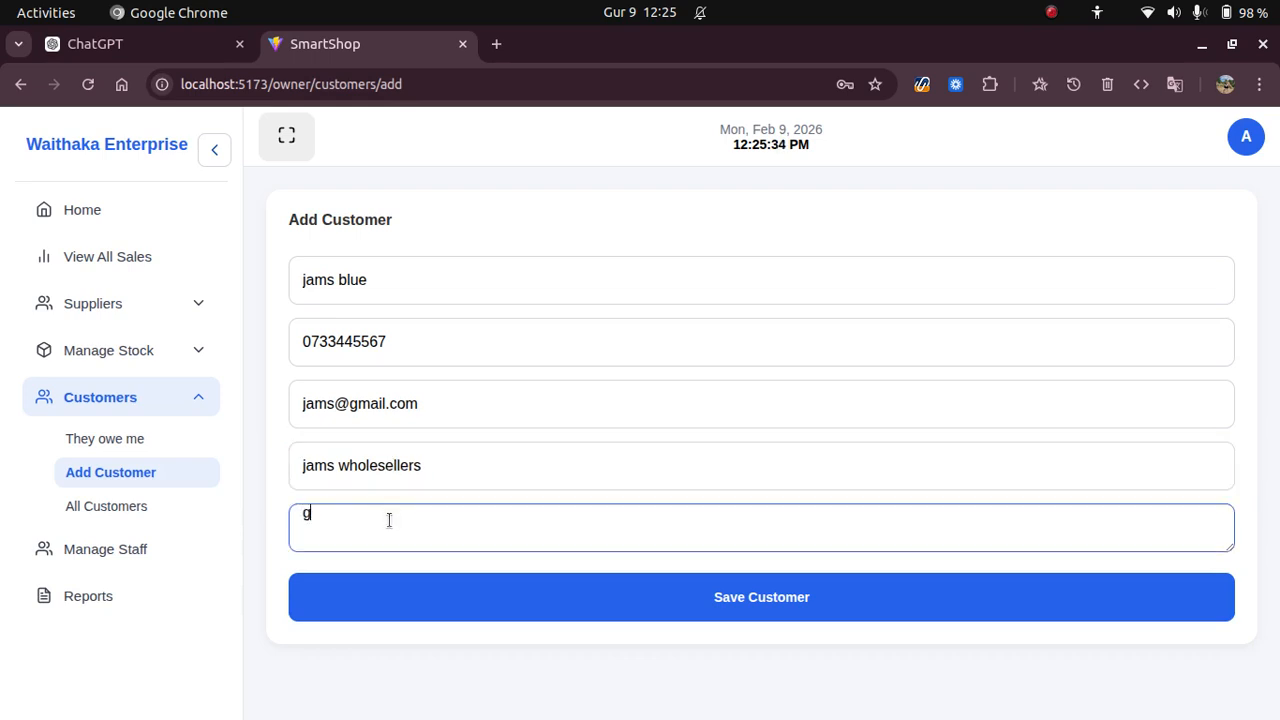
pyautogui.write('oowill')
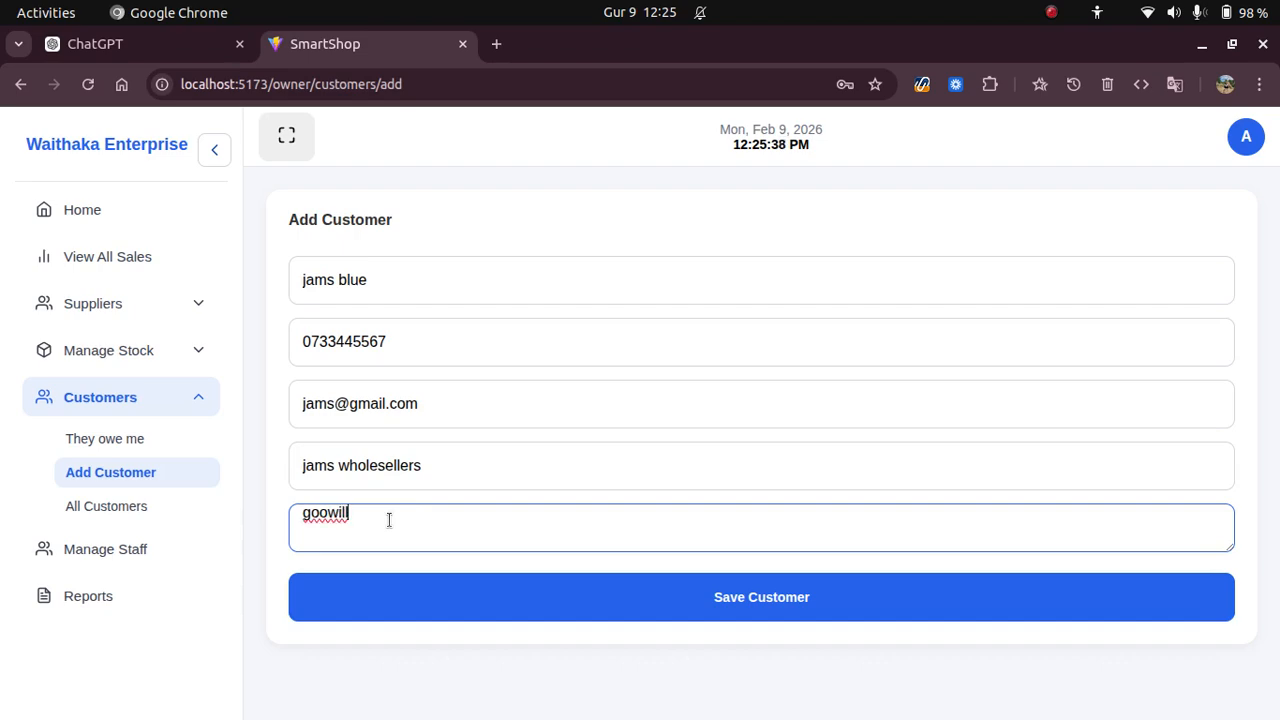
pyautogui.click(475, 602)
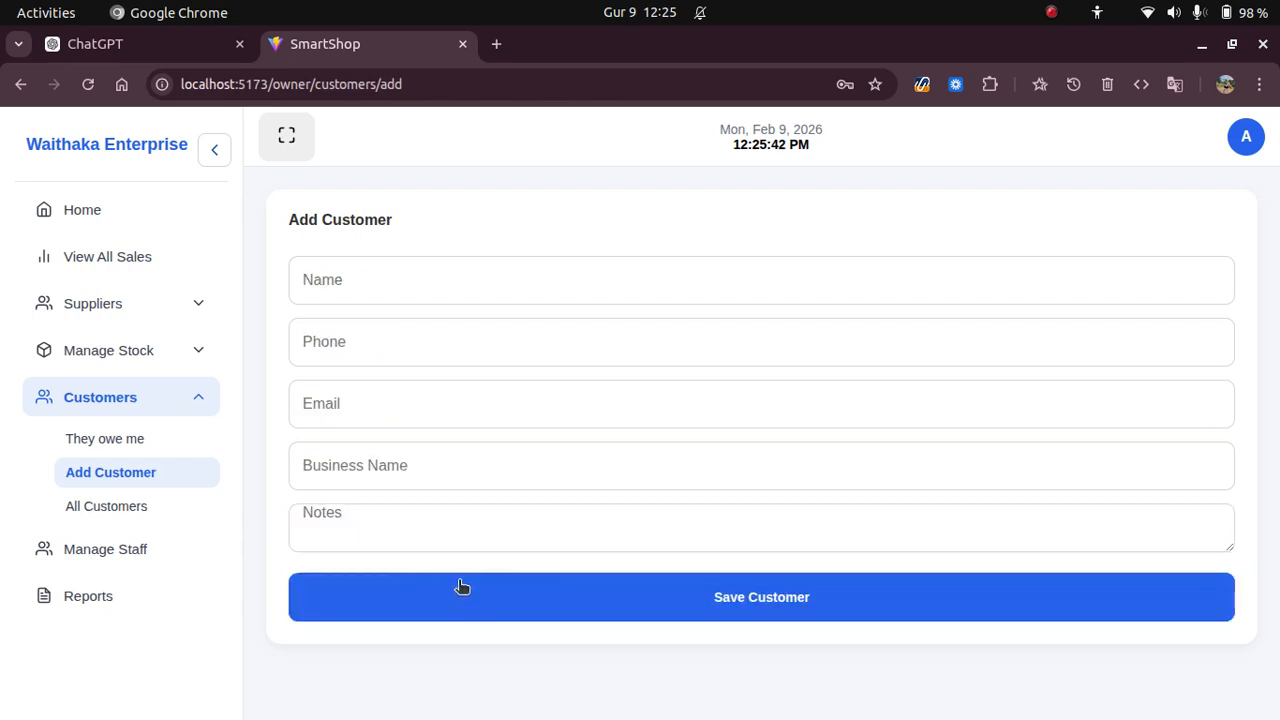
pyautogui.click(130, 502)
pyautogui.moveTo(312, 594); pyautogui.dragTo(1182, 606)
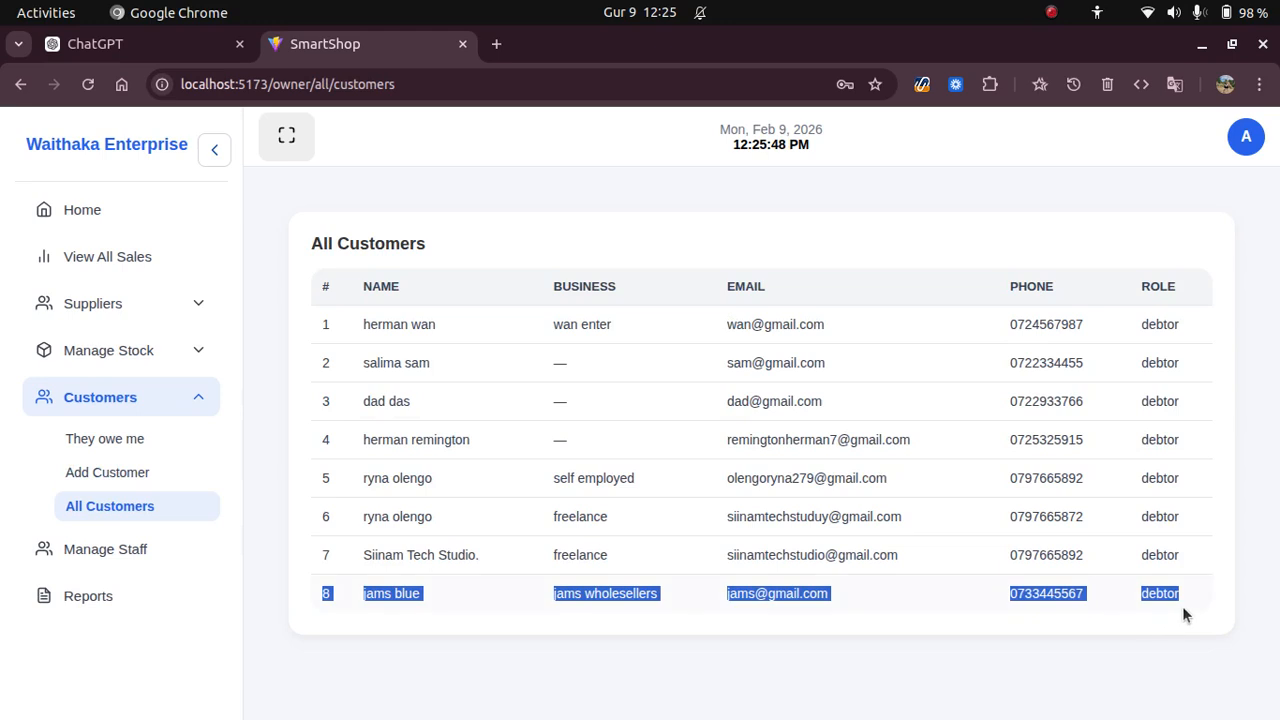
pyautogui.click(765, 635)
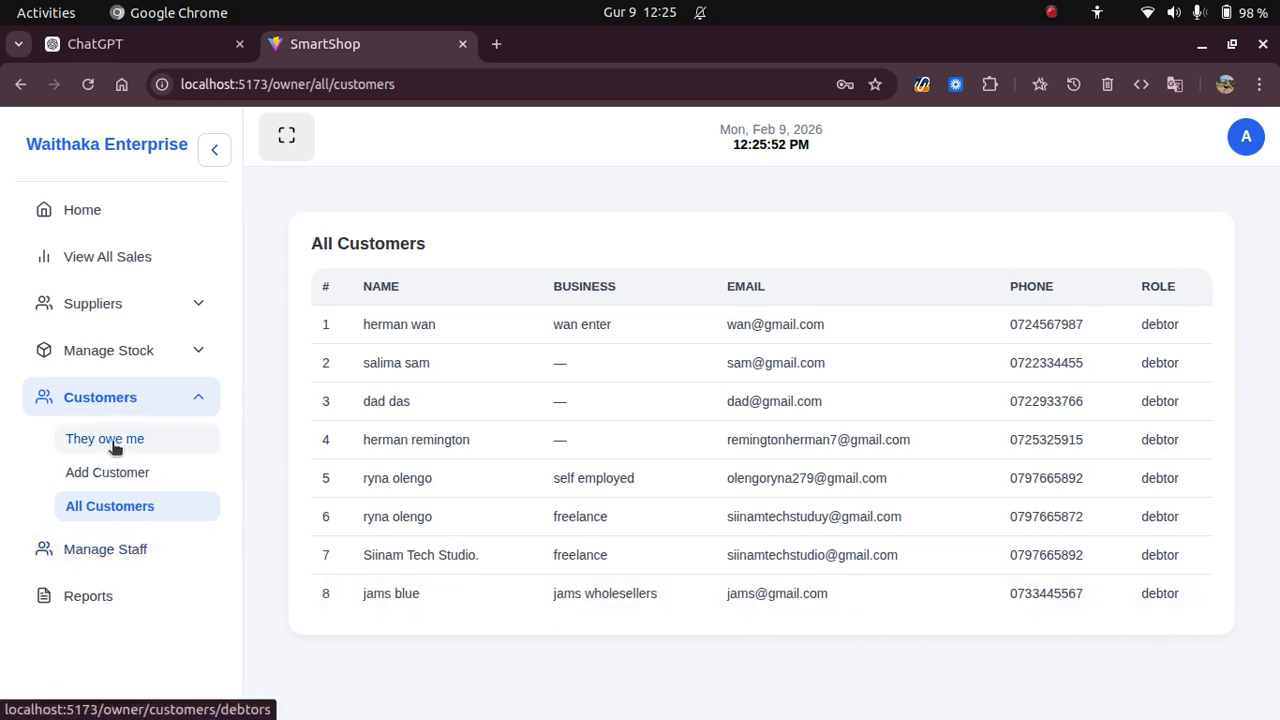
pyautogui.moveTo(3, 347)
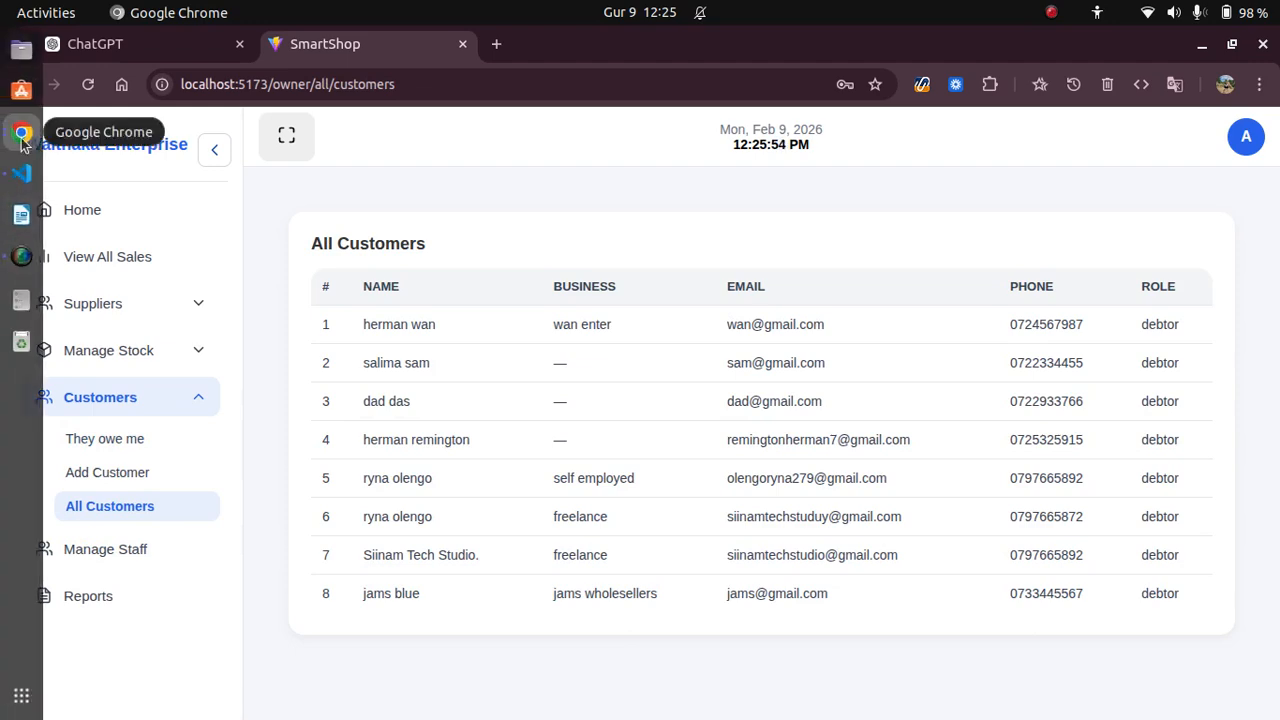
# On the staff sales screen, set payment to Credit and check the customer list.
pyautogui.click(21, 132)
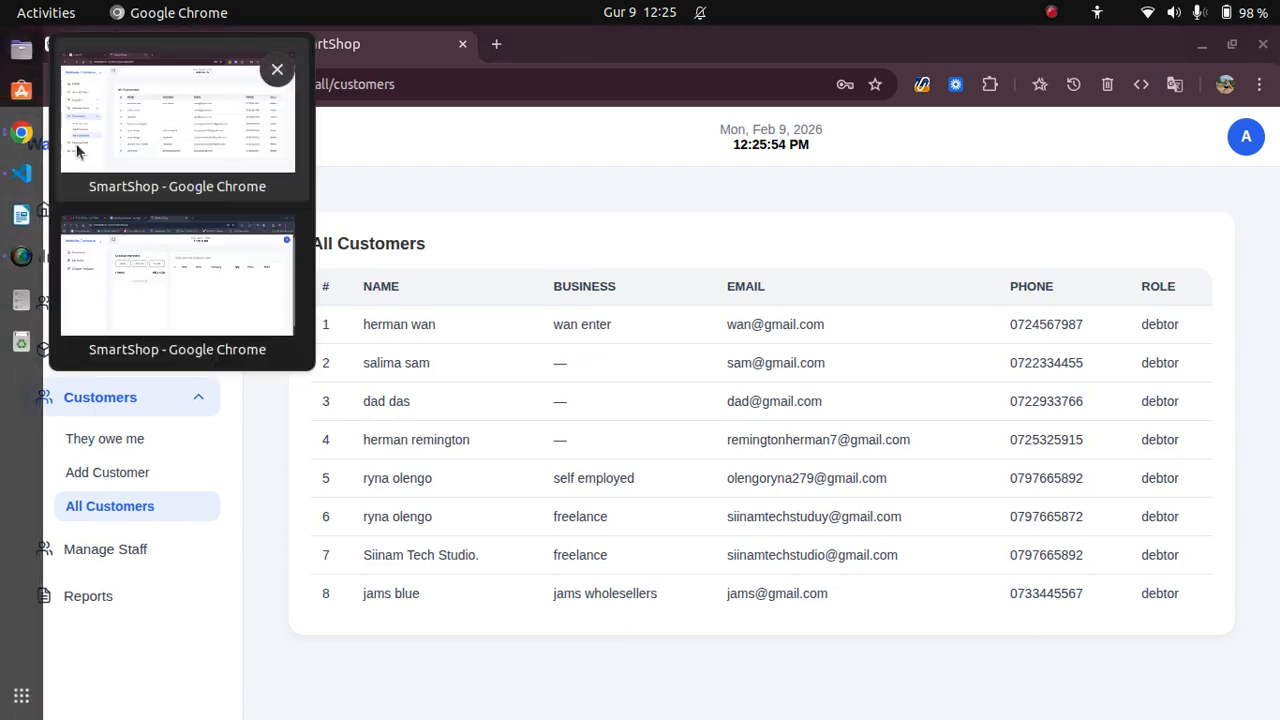
pyautogui.click(200, 287)
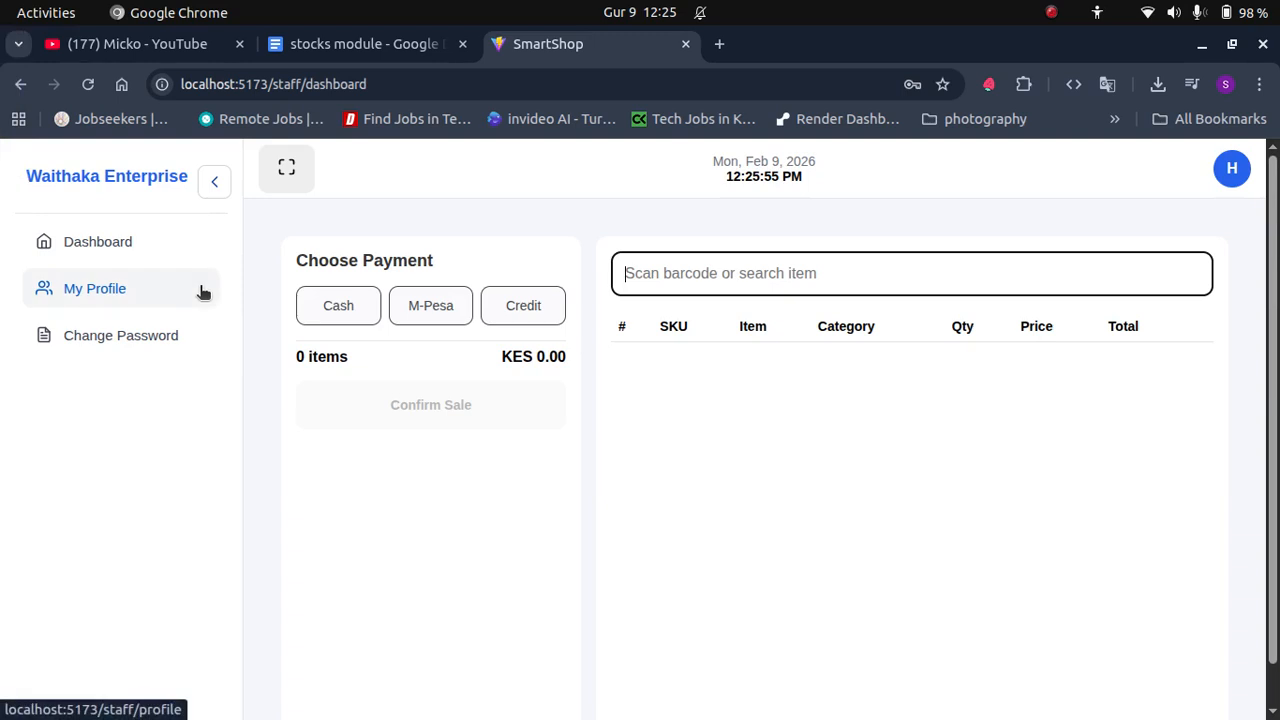
pyautogui.click(502, 314)
pyautogui.click(394, 386)
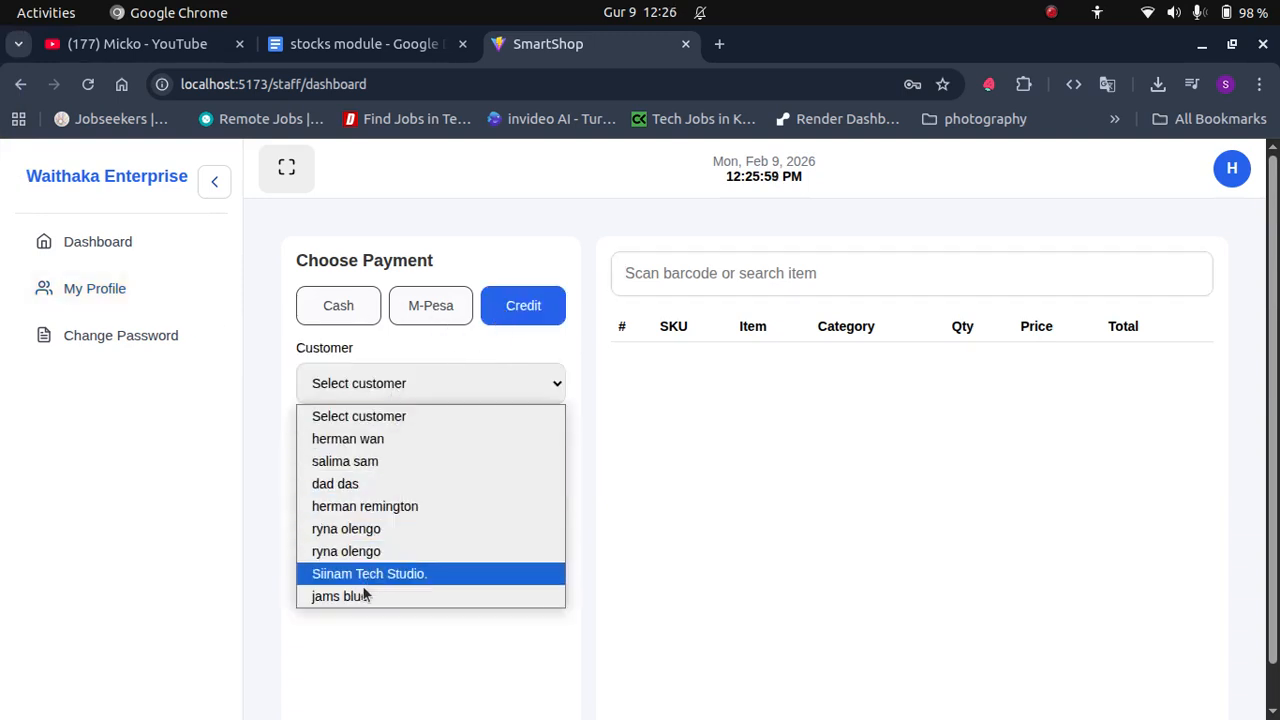
pyautogui.moveTo(2, 226)
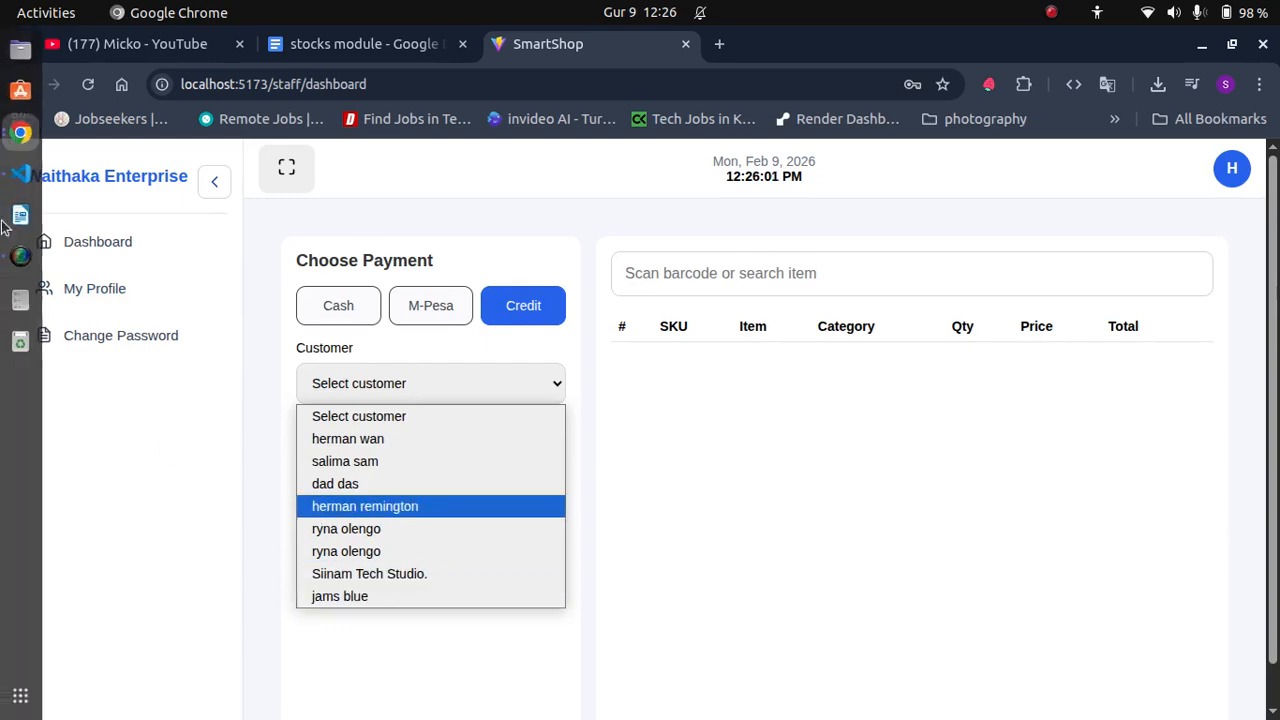
pyautogui.click(30, 132)
# Return to the owner's window and open the Staff Management page.
pyautogui.click(31, 132)
pyautogui.click(30, 132)
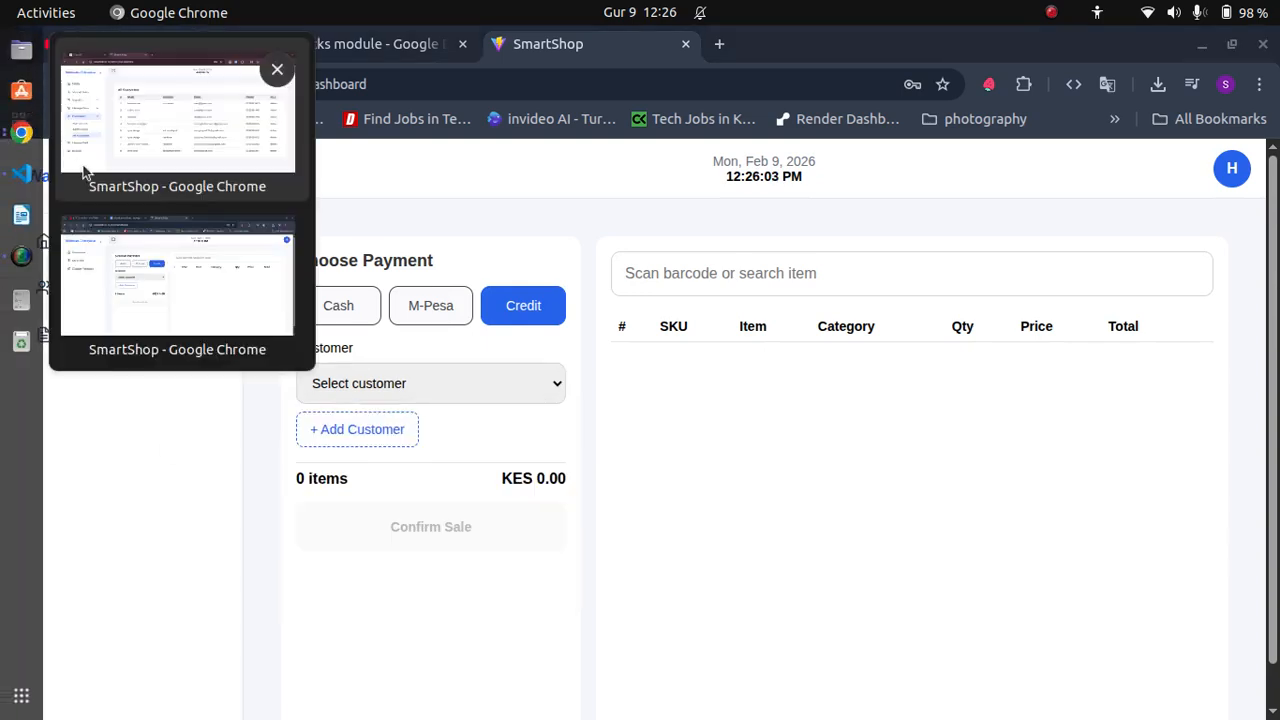
pyautogui.click(166, 131)
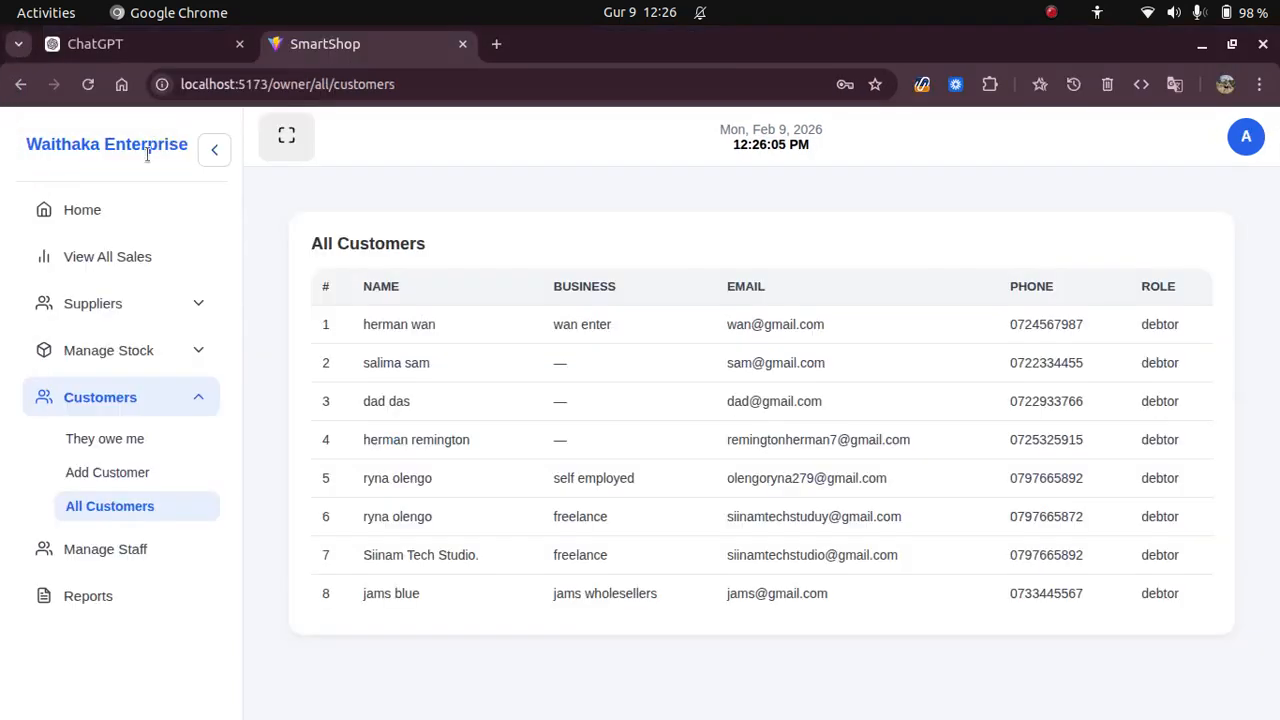
pyautogui.click(177, 395)
pyautogui.click(110, 448)
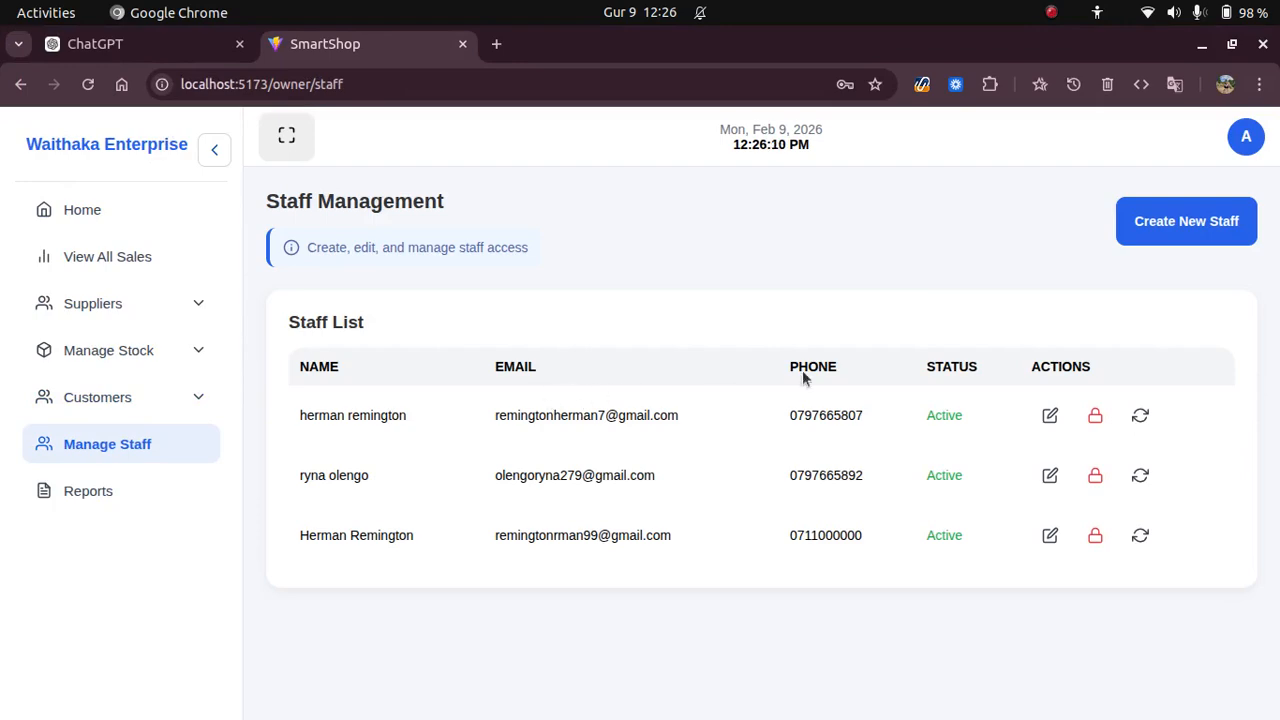
# Create a new staff account with the staff member's full name, e-mail and phone number.
pyautogui.click(1166, 230)
pyautogui.click(543, 343)
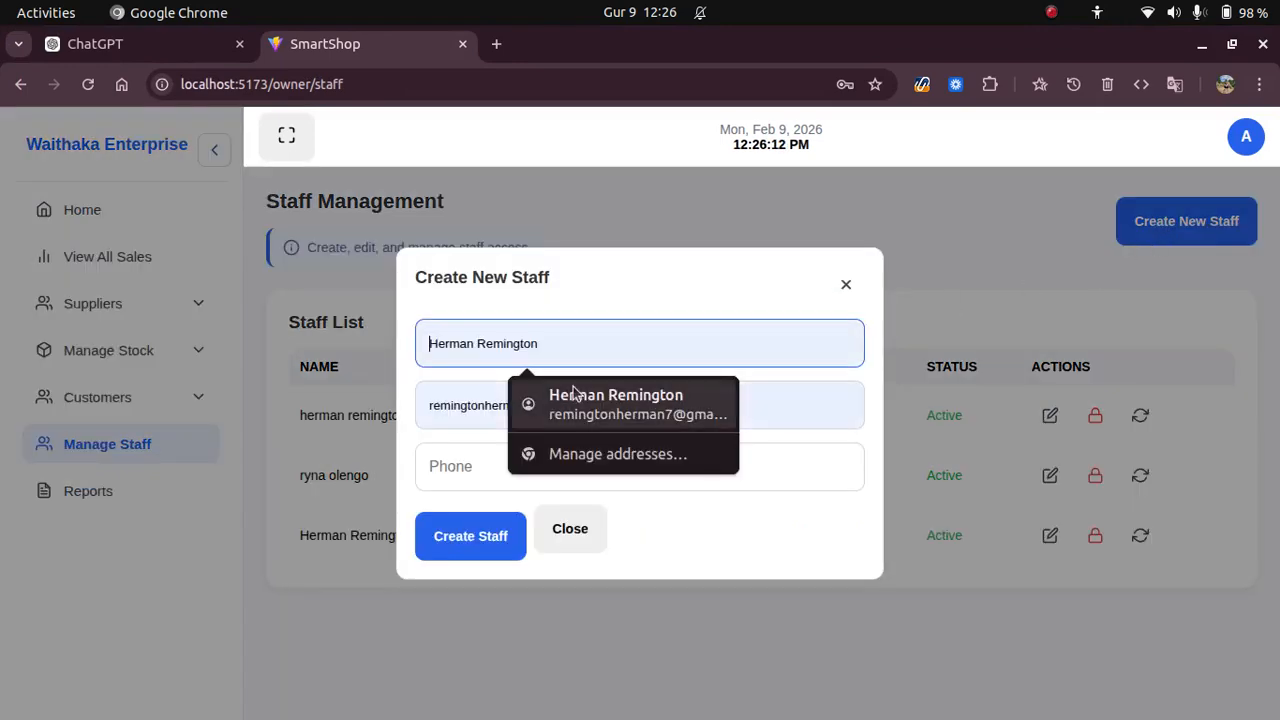
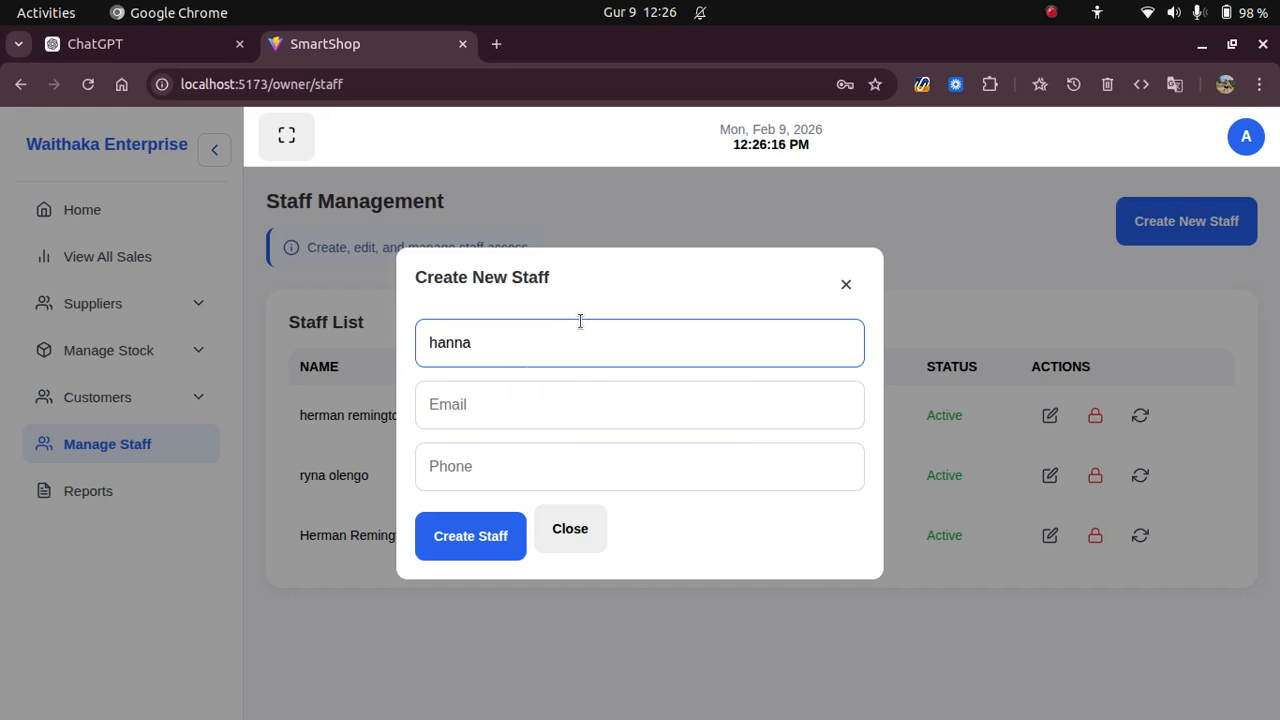
pyautogui.click(499, 410)
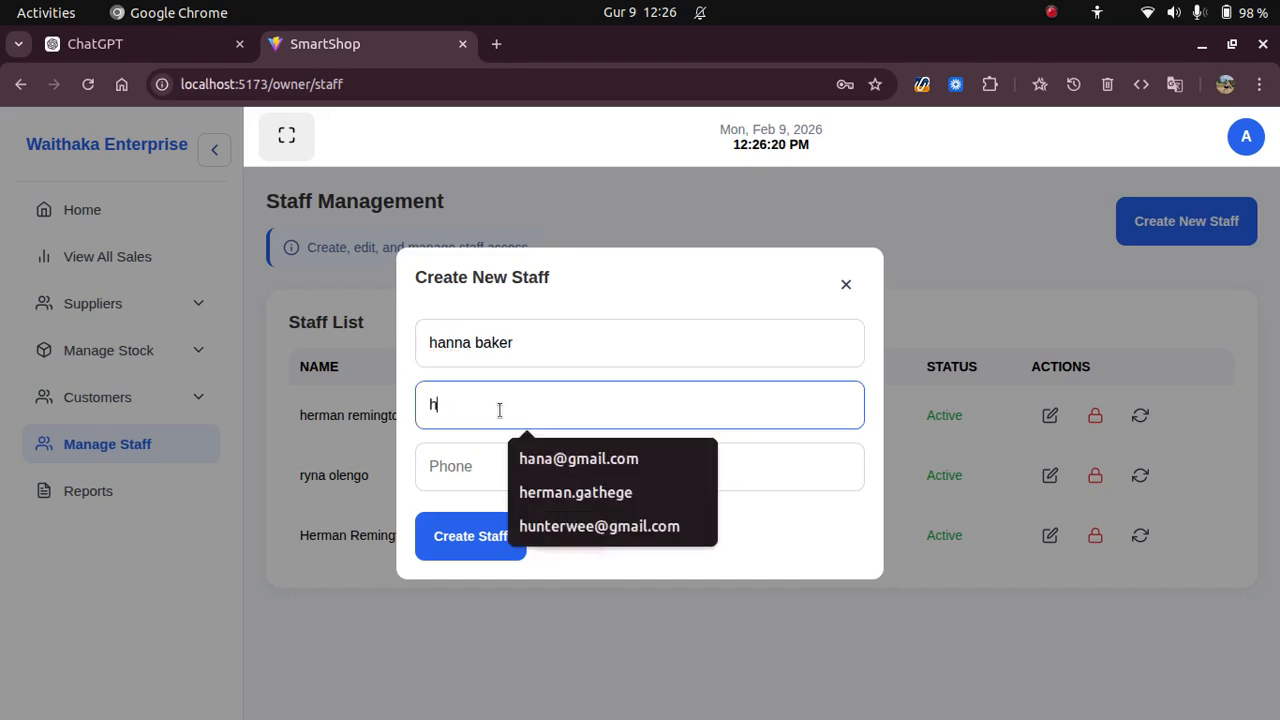
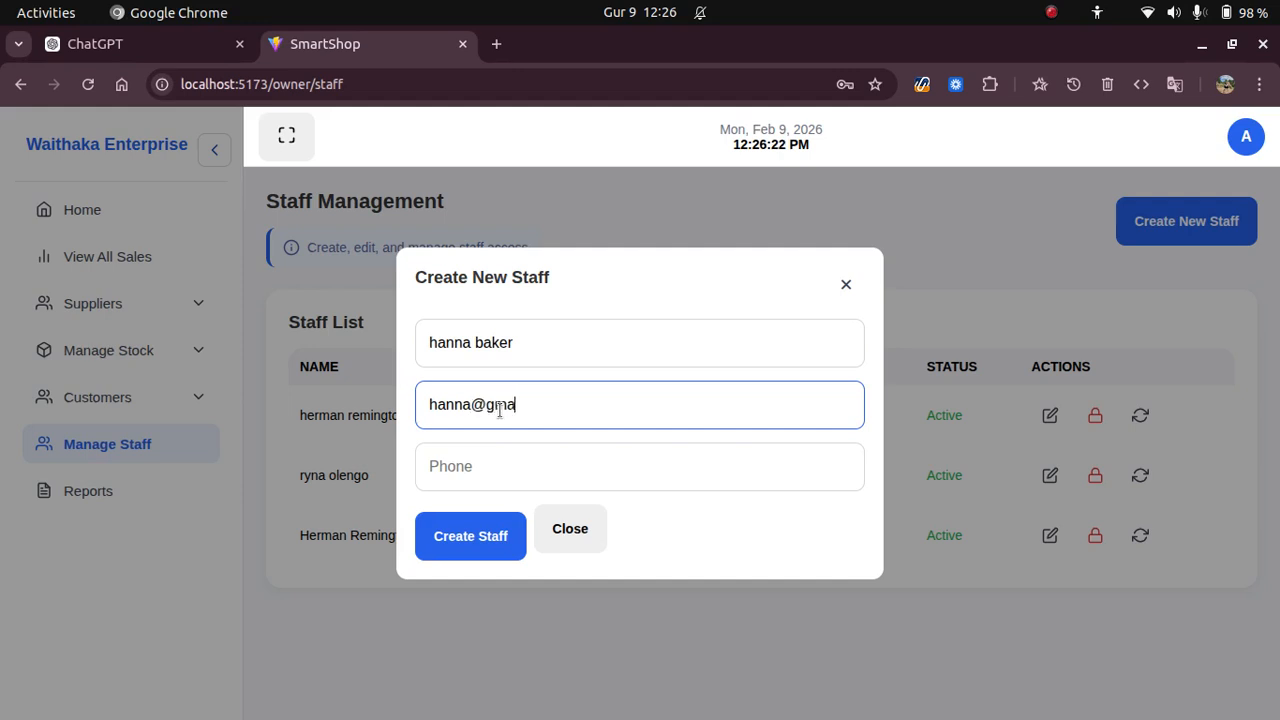
pyautogui.click(458, 464)
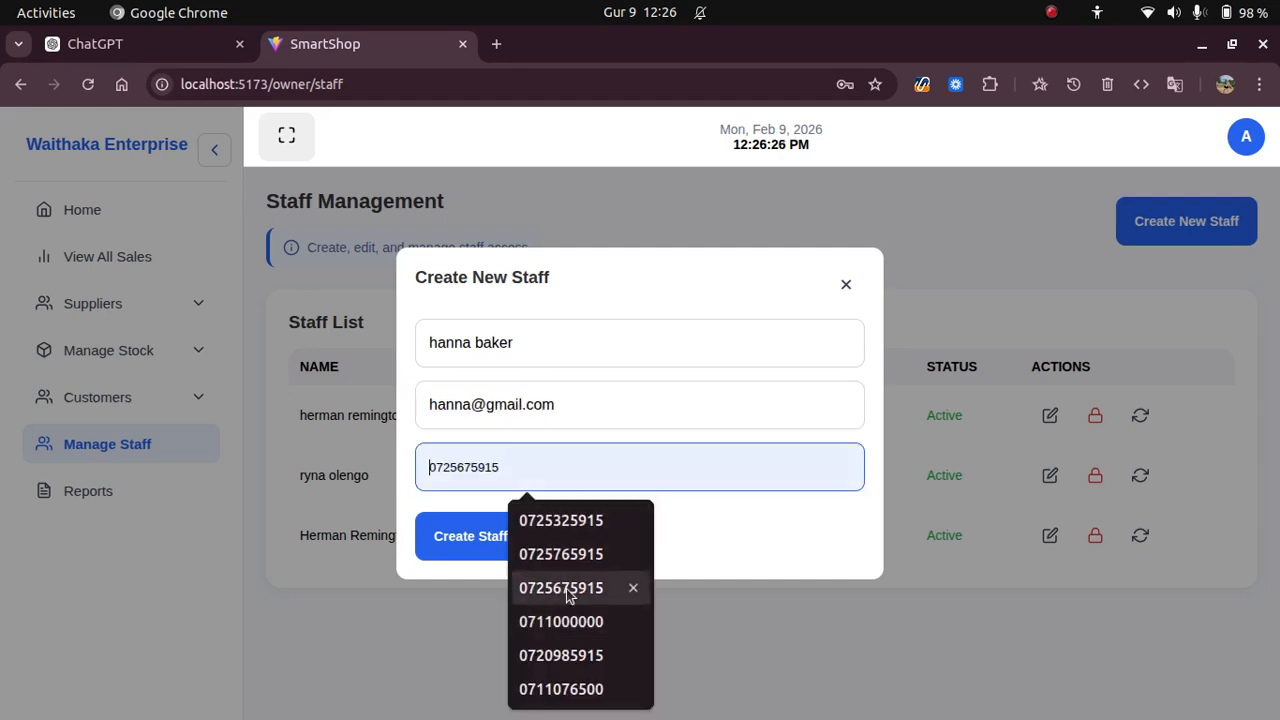
pyautogui.click(566, 590)
pyautogui.click(492, 540)
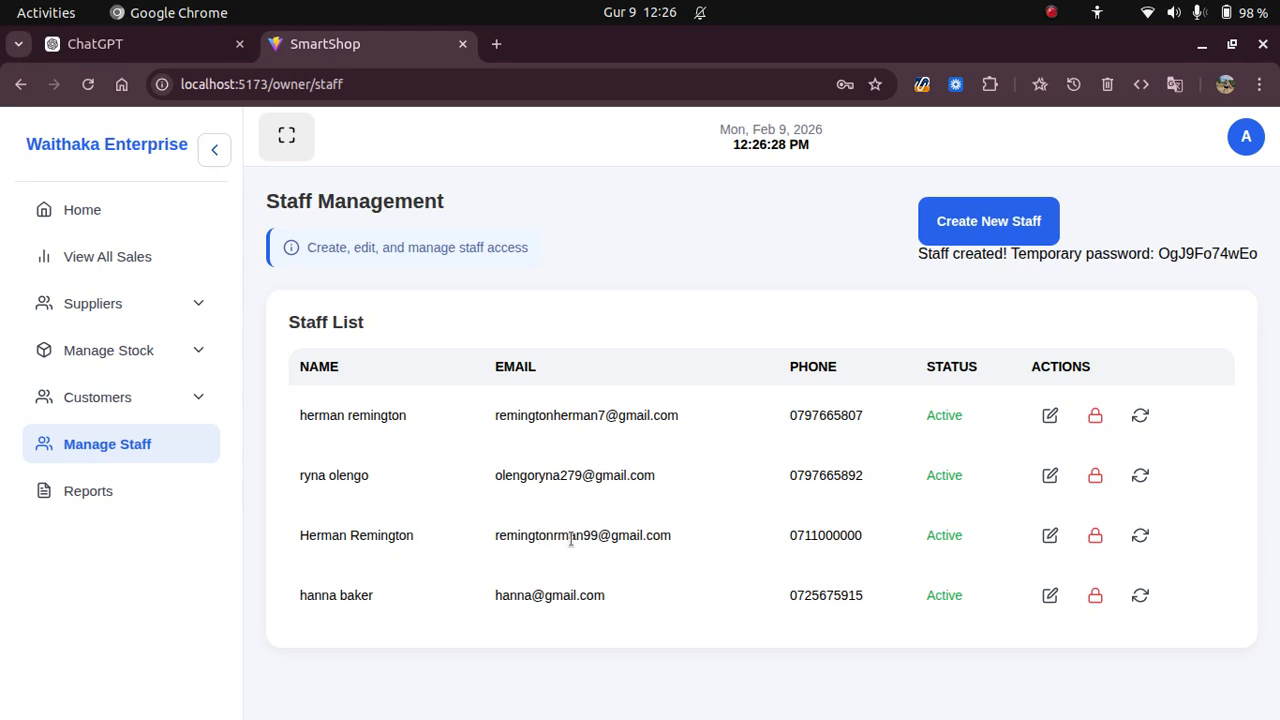
# Review the new staff entry and select the generated temporary password for copying.
pyautogui.moveTo(299, 597); pyautogui.dragTo(932, 596)
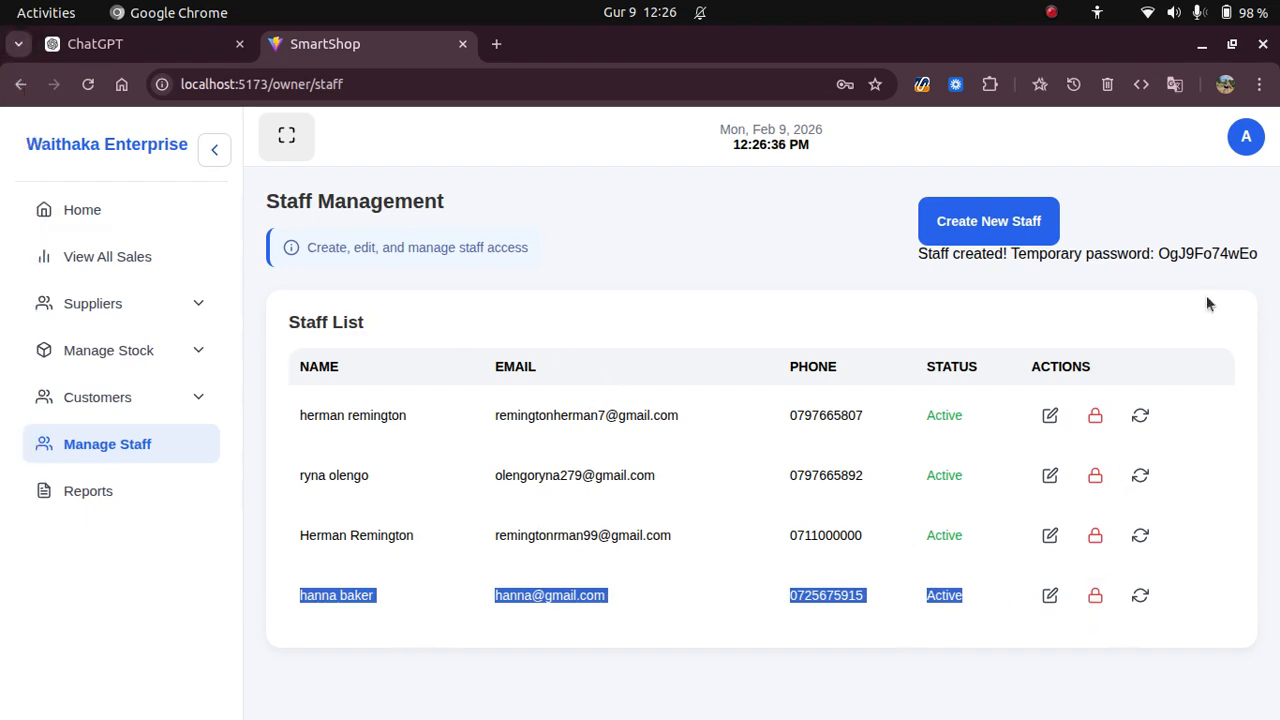
pyautogui.moveTo(868, 256); pyautogui.dragTo(1266, 257)
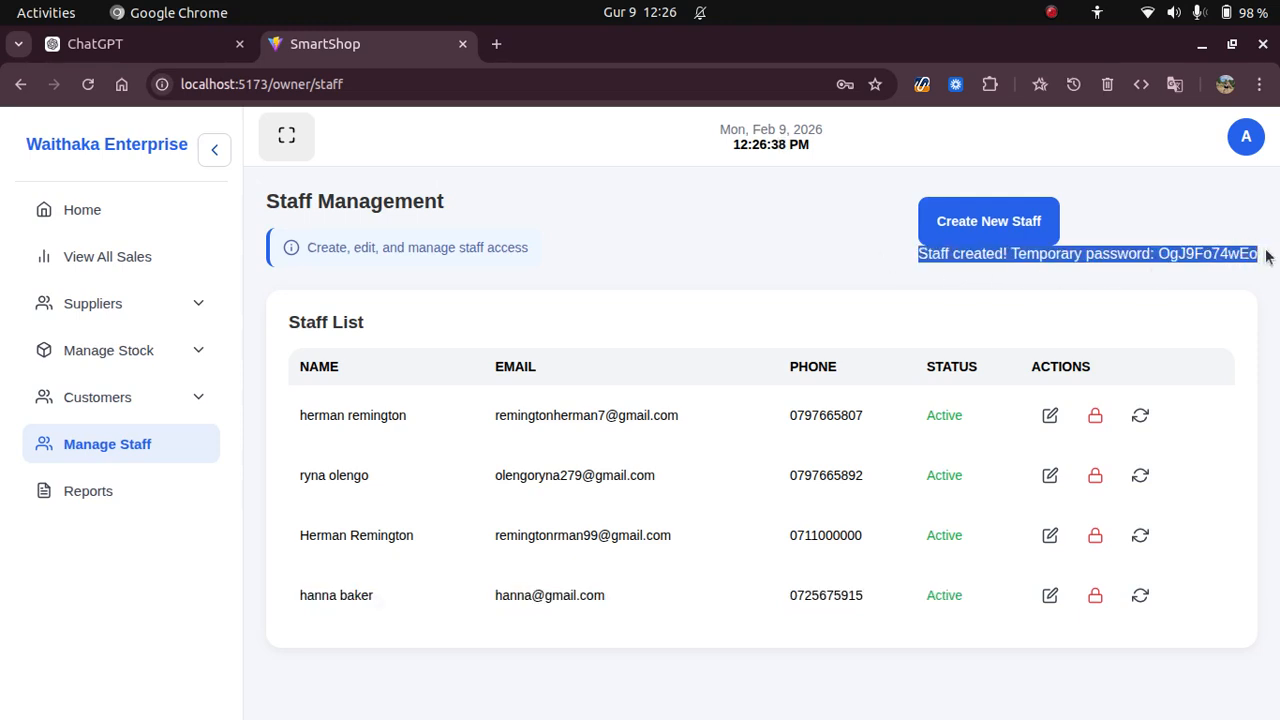
pyautogui.click(1160, 253)
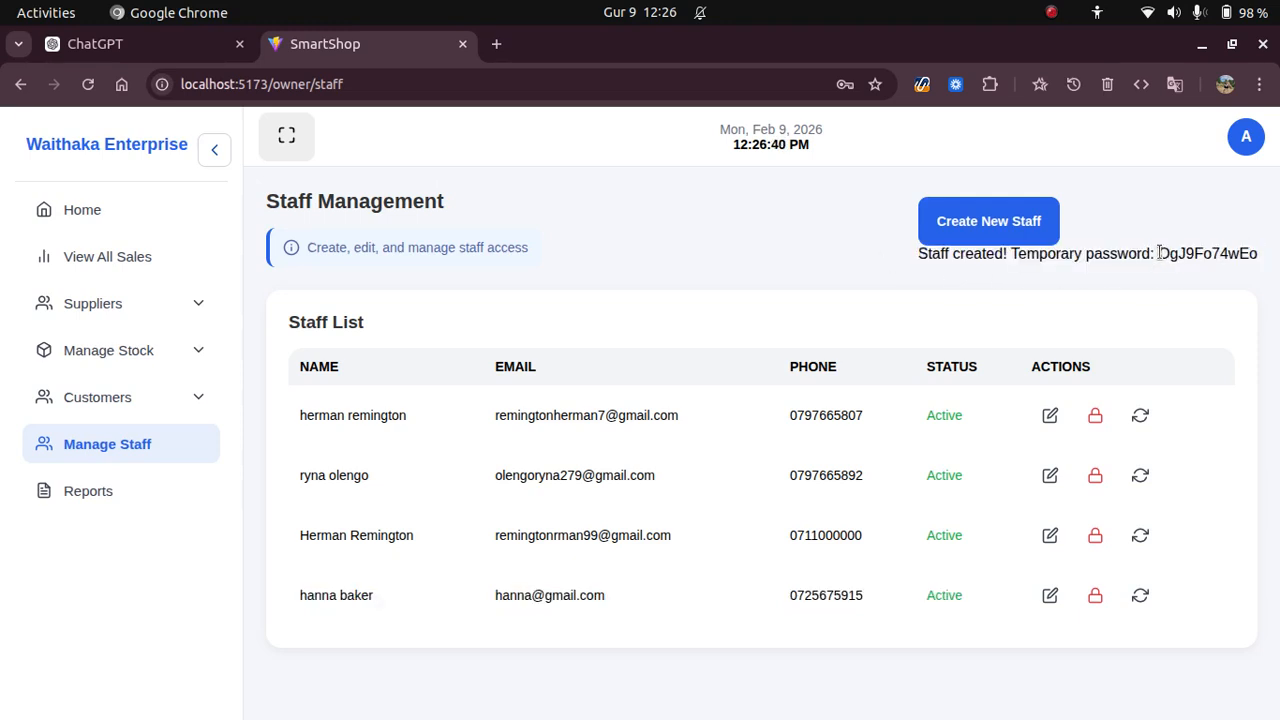
pyautogui.moveTo(1160, 253); pyautogui.dragTo(1270, 260)
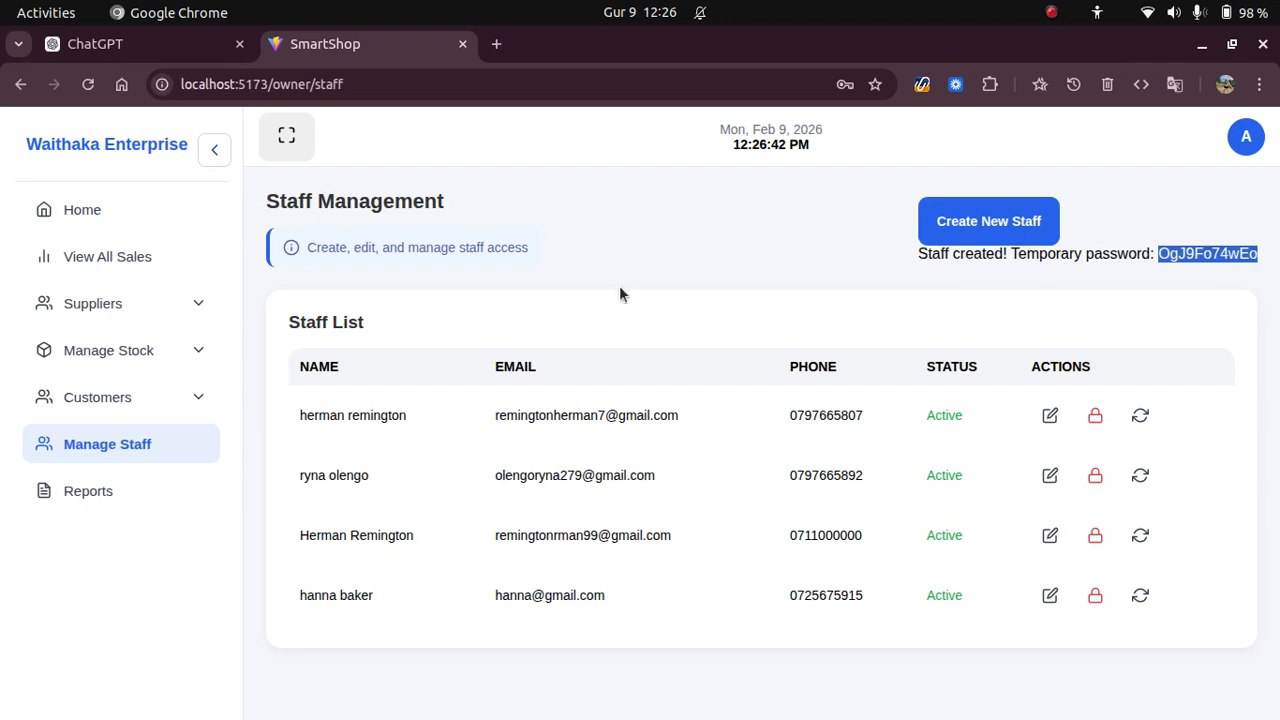
pyautogui.moveTo(20, 256)
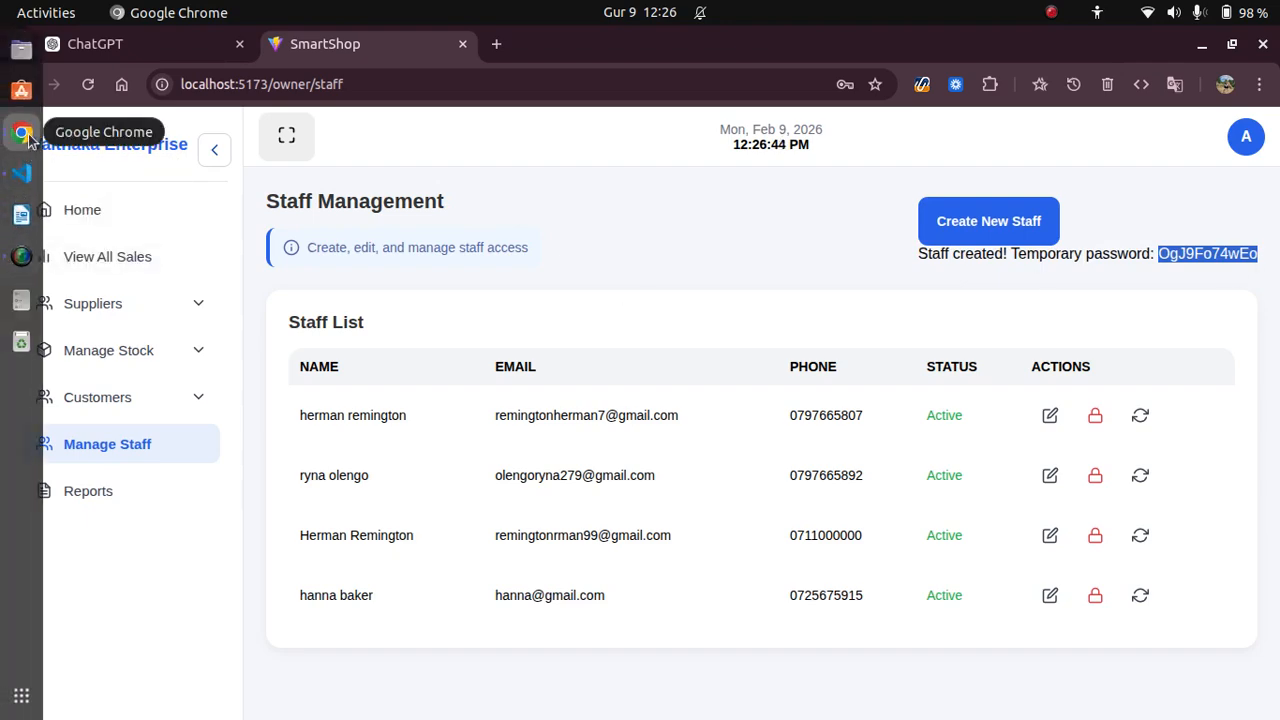
# Open Sales Reports and switch the period from Today to This Month.
pyautogui.click(97, 493)
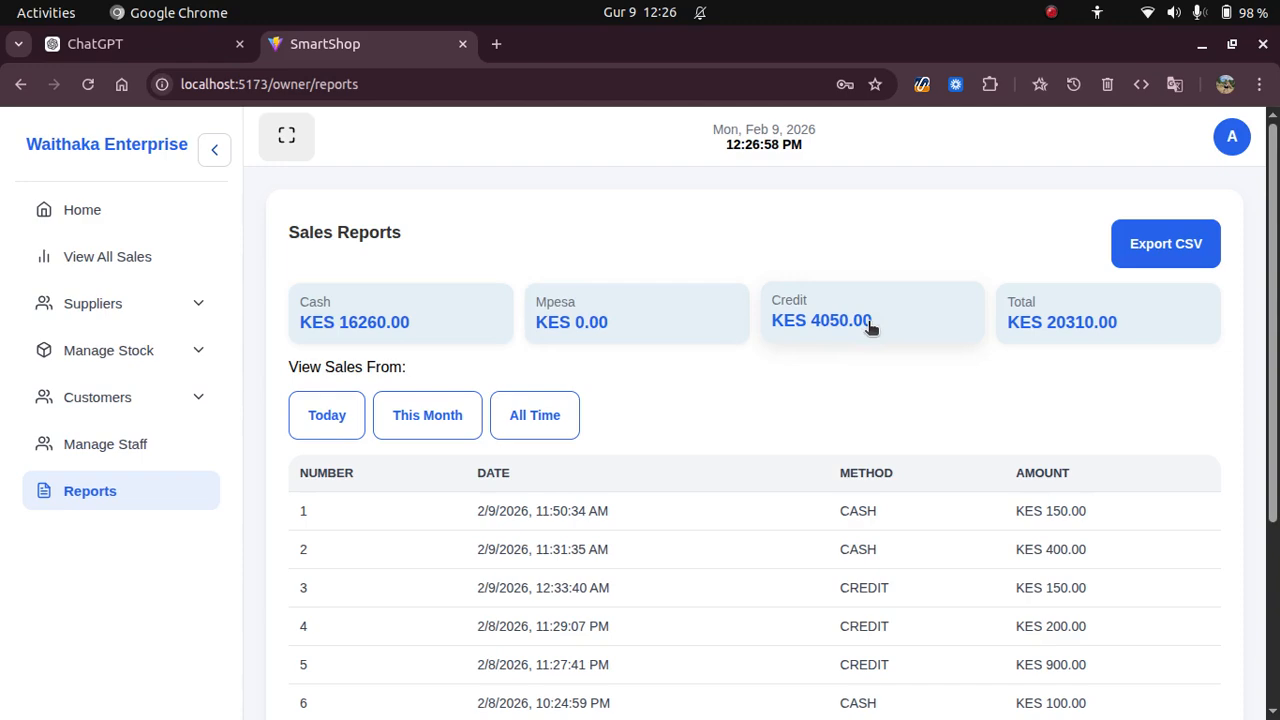
pyautogui.click(318, 415)
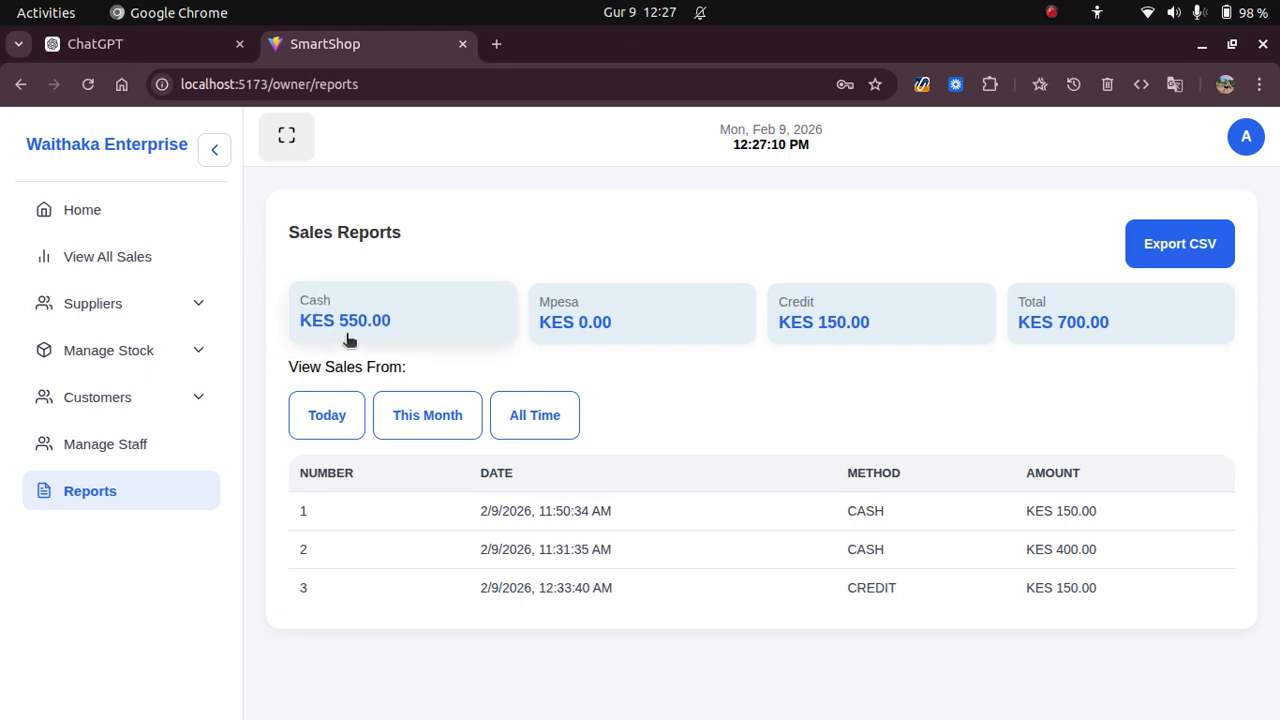
pyautogui.click(418, 420)
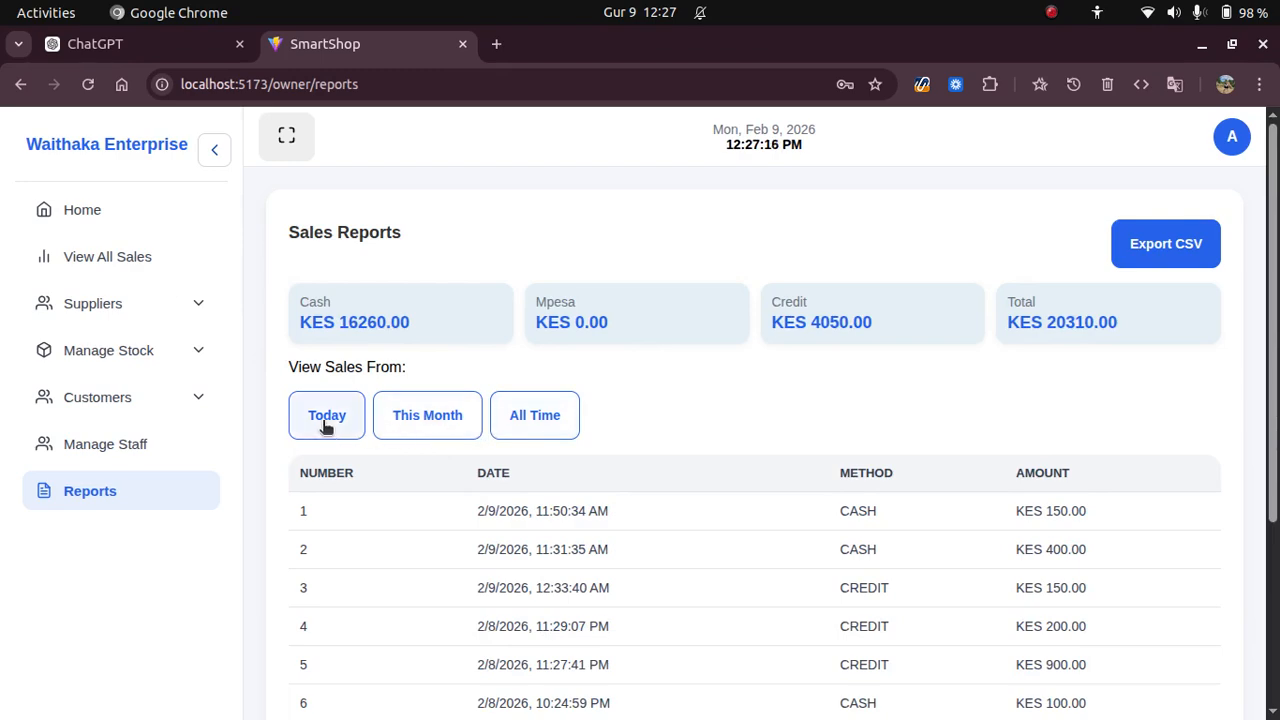
# Switch to the staff sales window and log the current staff member out.
pyautogui.click(21, 131)
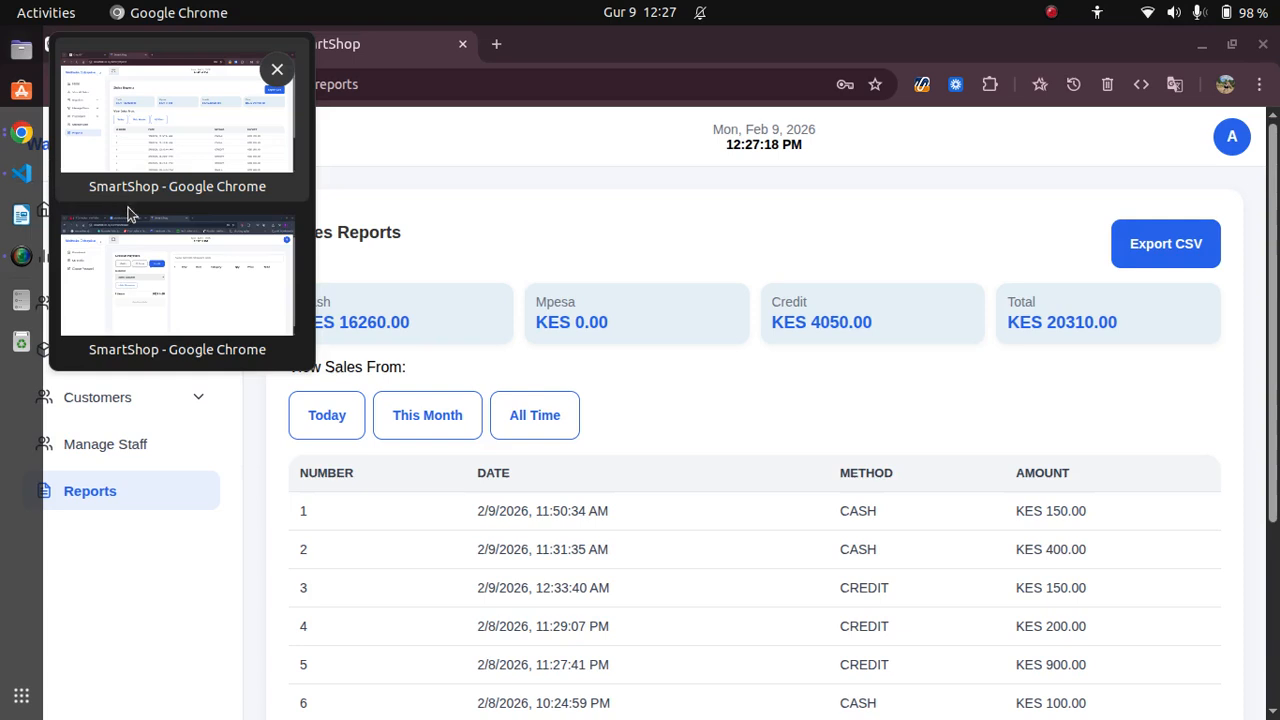
pyautogui.click(166, 268)
pyautogui.click(1231, 169)
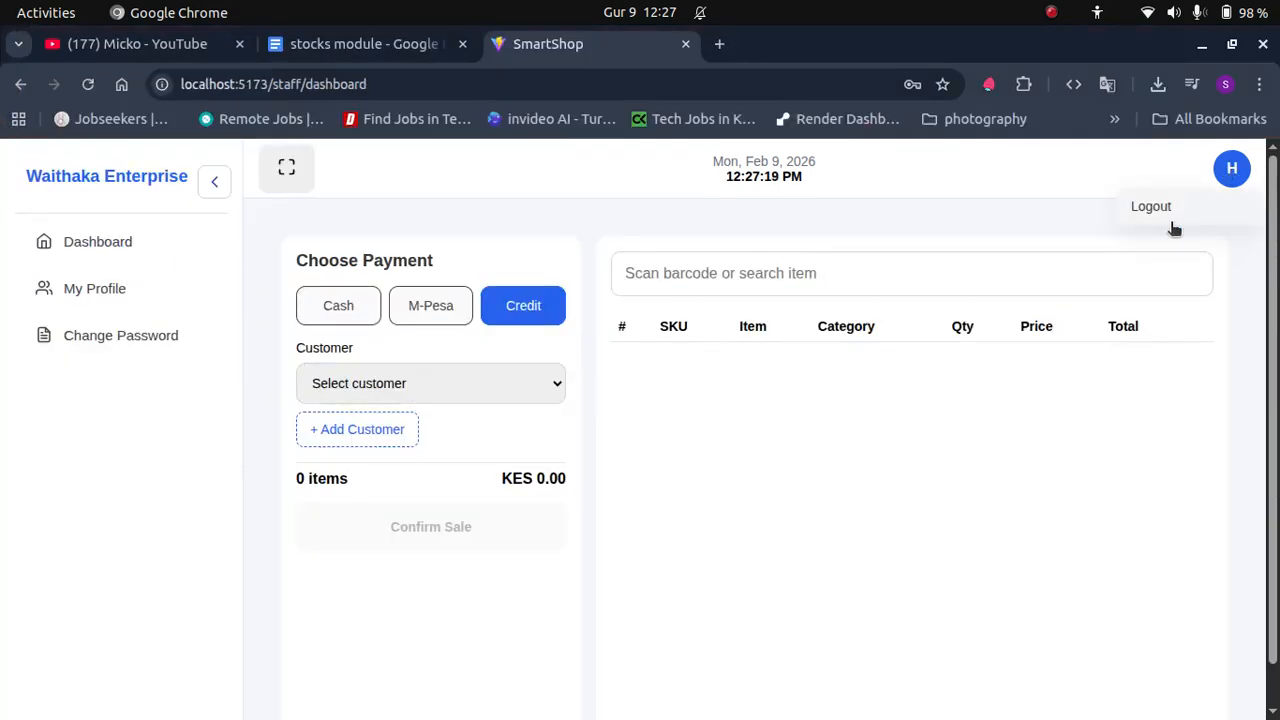
pyautogui.click(1172, 228)
# Log in as the new staff member using the pasted temporary password and their e-mail.
pyautogui.rightClick(522, 447)
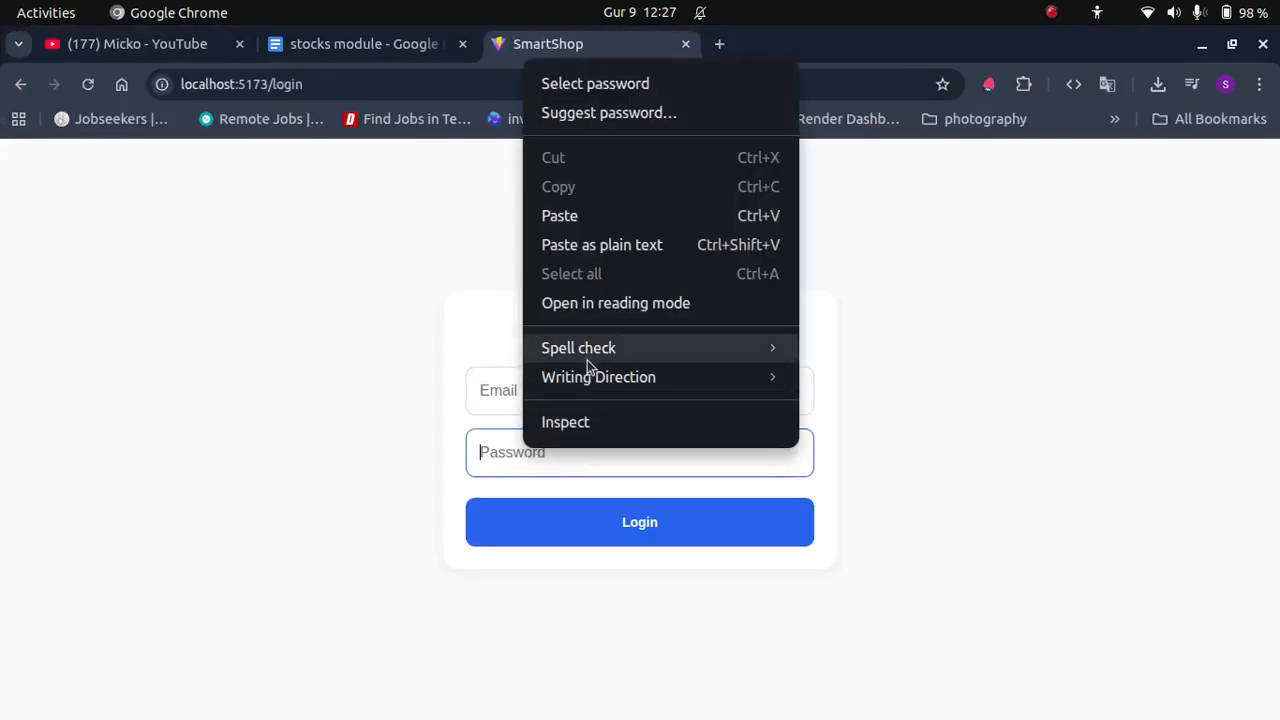
pyautogui.click(567, 238)
pyautogui.click(561, 382)
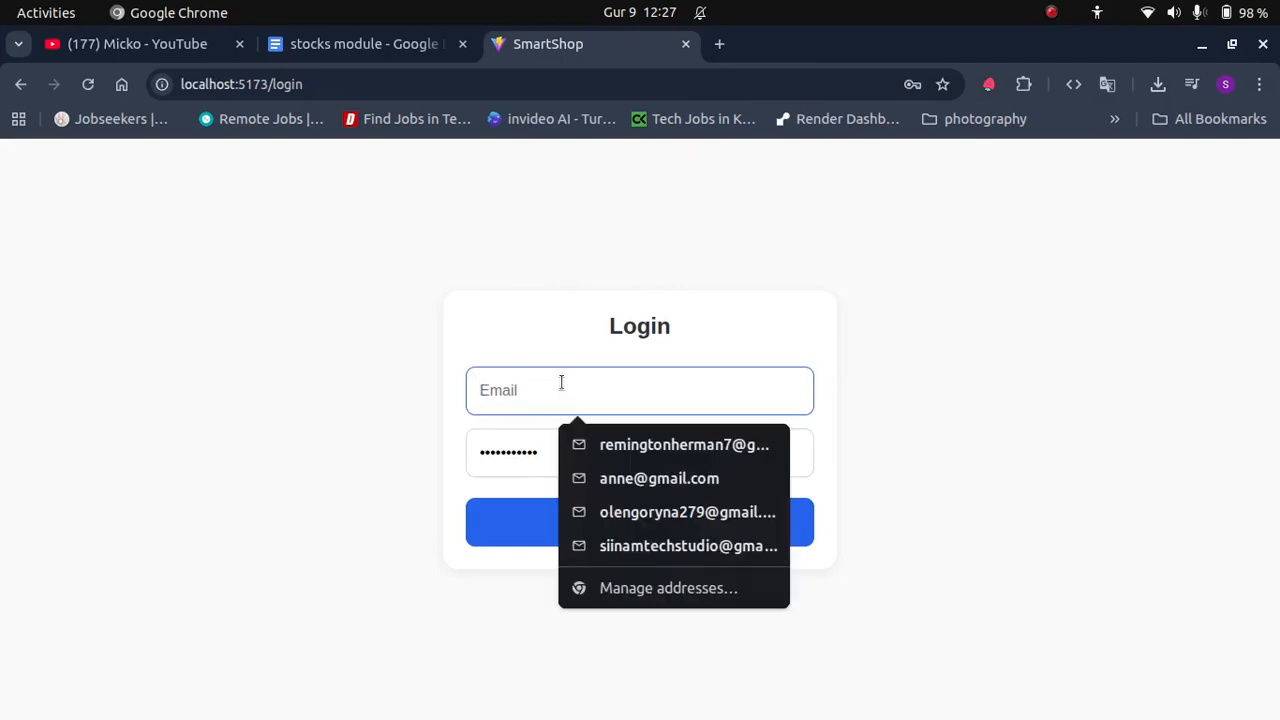
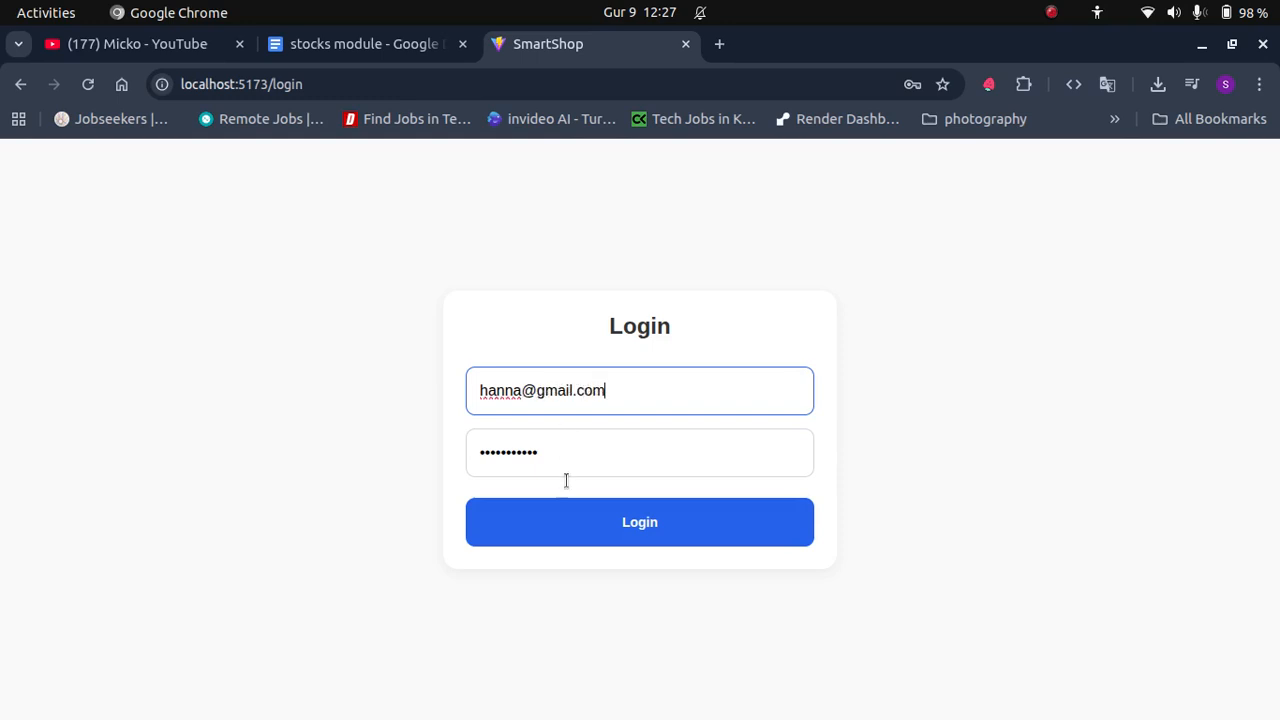
pyautogui.click(572, 540)
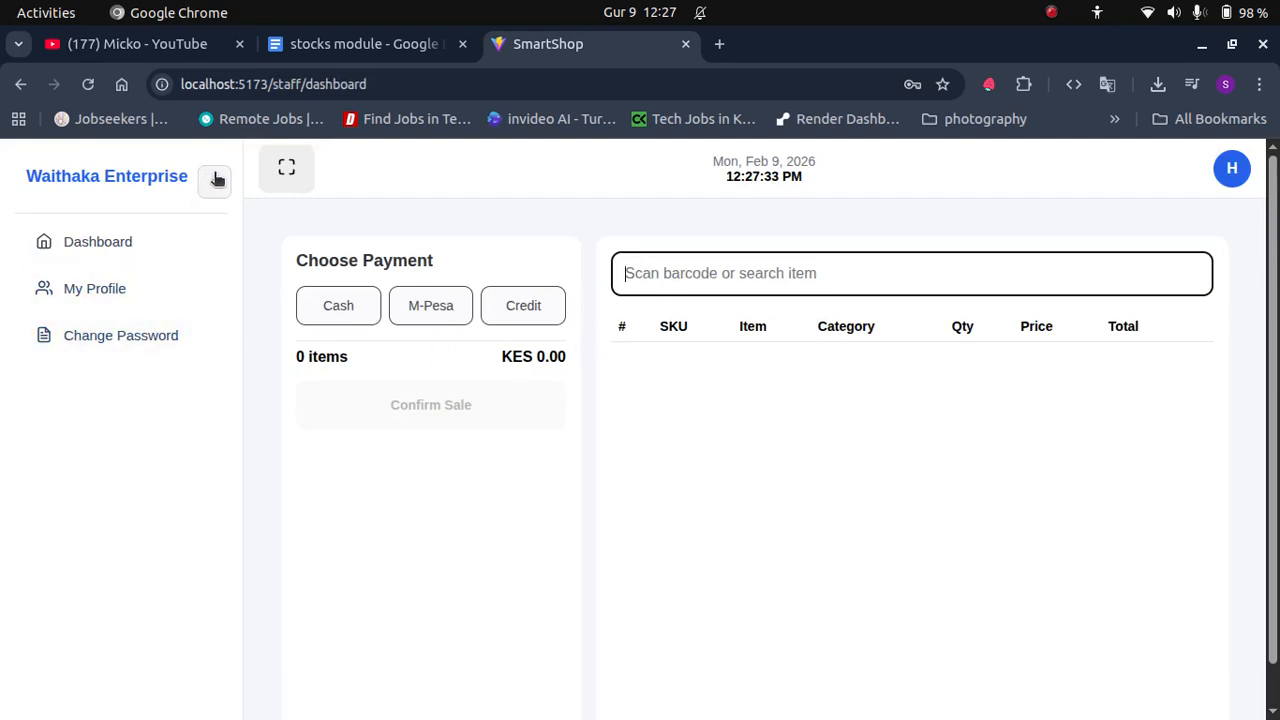
# Visit My Profile and Change Password, return to the dashboard, and collapse the sidebar to icons.
pyautogui.click(98, 241)
pyautogui.click(92, 290)
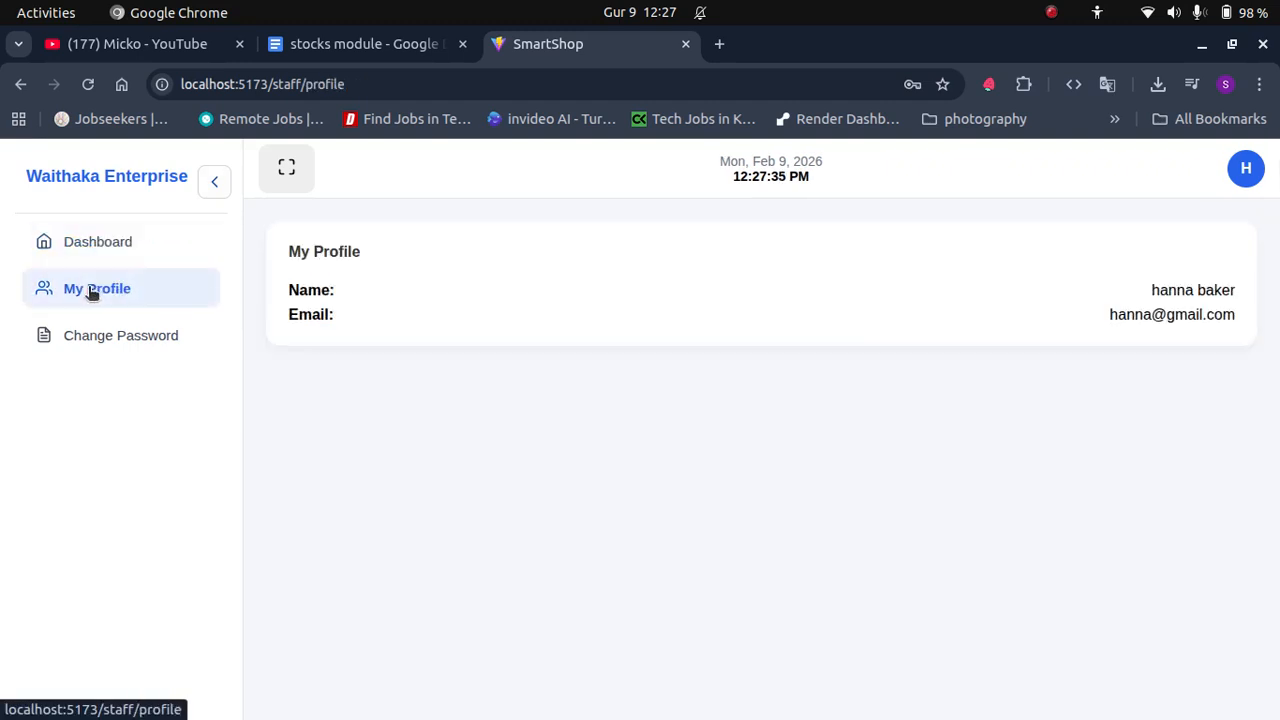
pyautogui.click(96, 338)
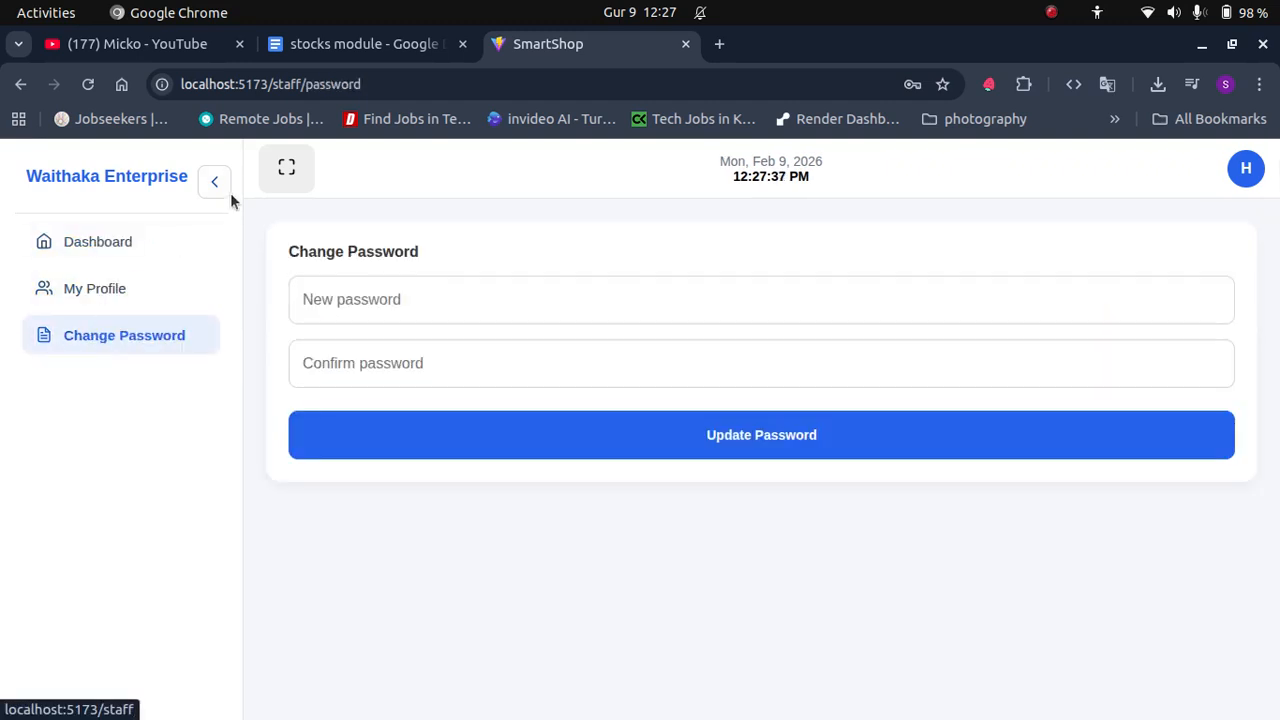
pyautogui.click(135, 241)
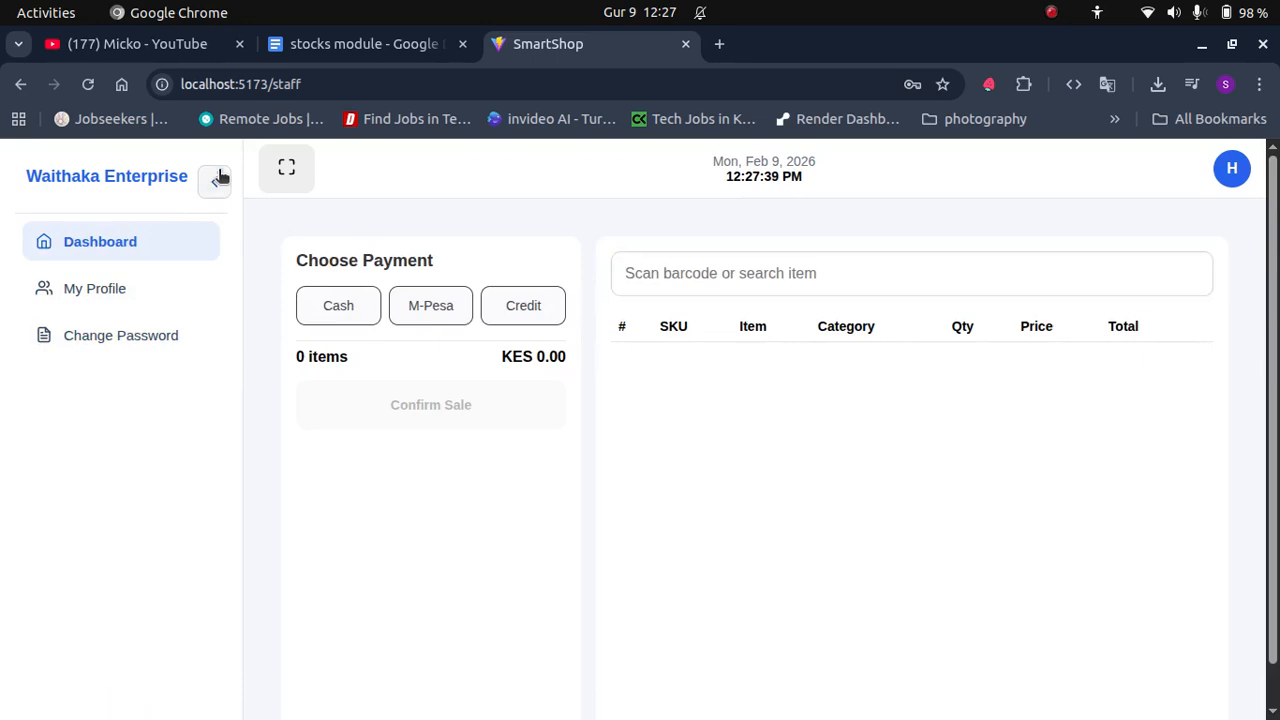
pyautogui.click(214, 181)
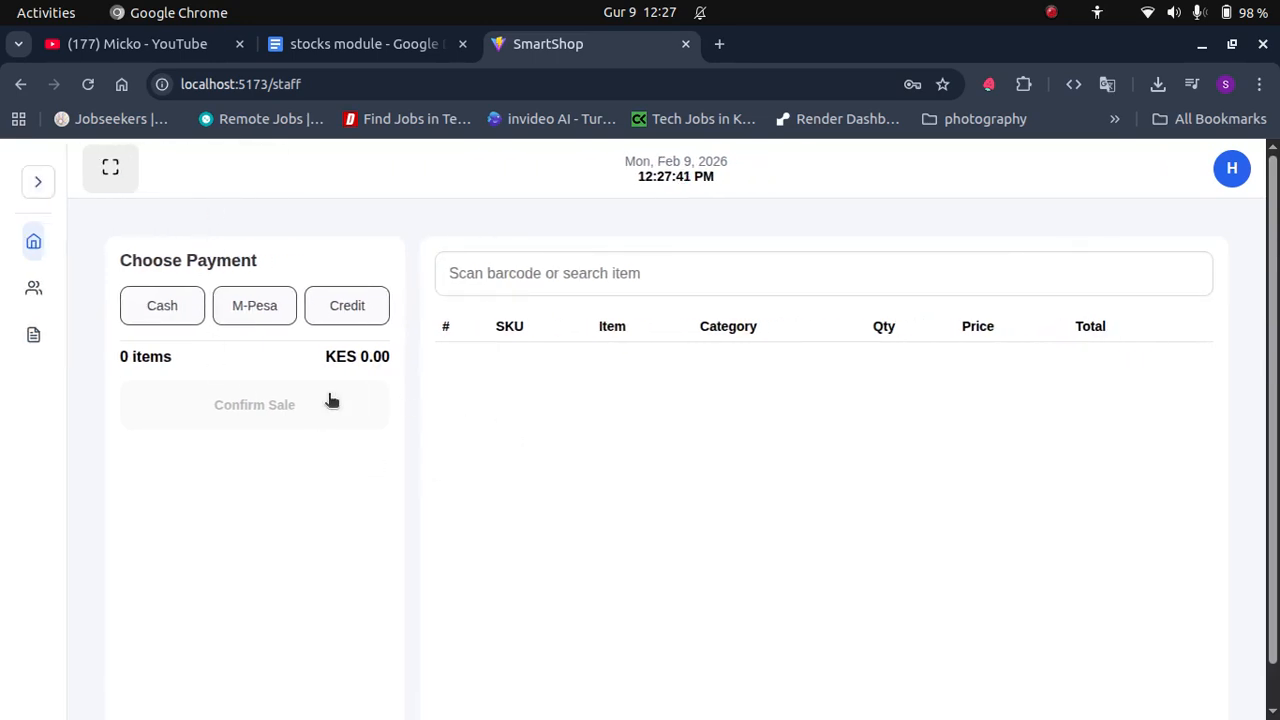
pyautogui.click(470, 276)
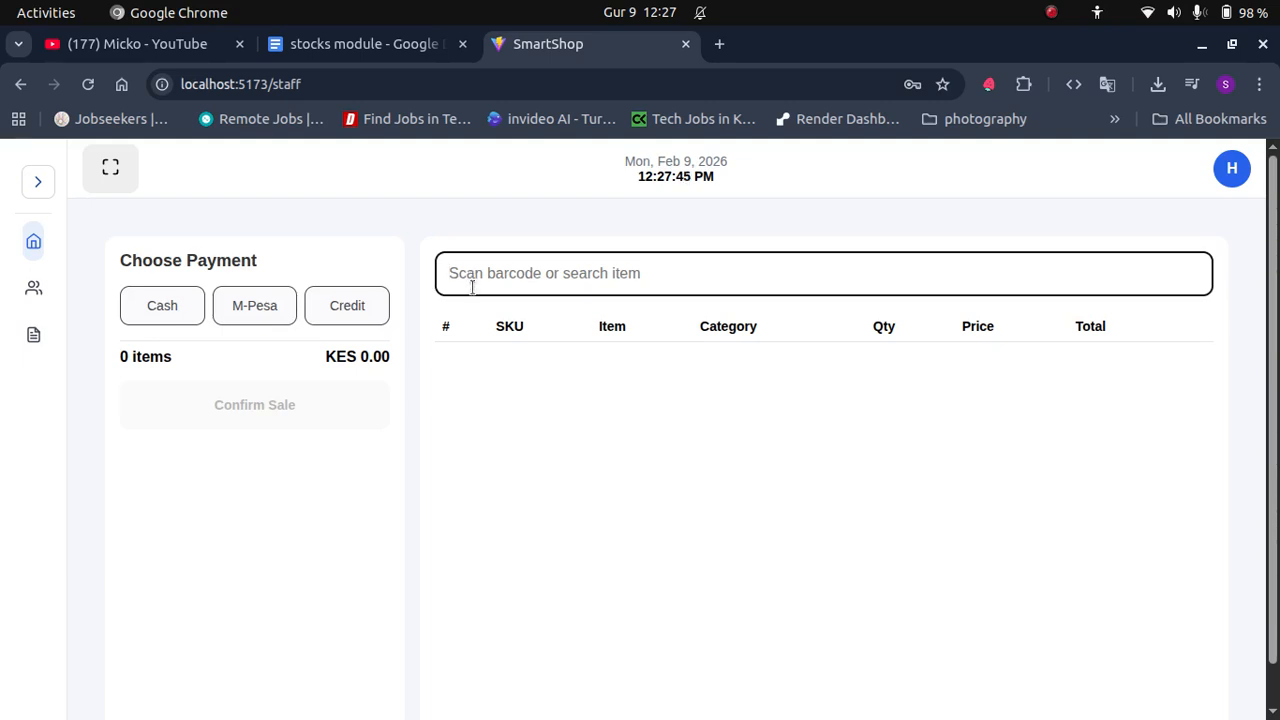
# Sell 3 nylon fabric on credit to the chosen customer for KES 750.00.
pyautogui.write('f')
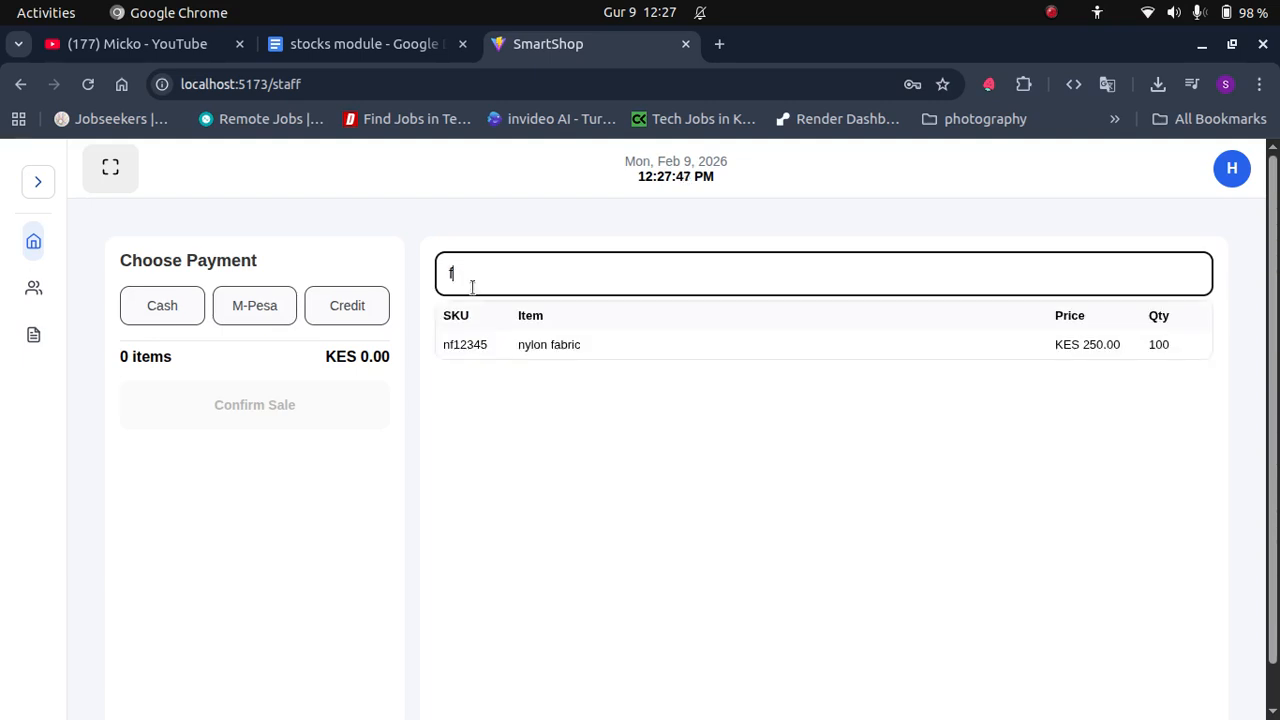
pyautogui.click(572, 344)
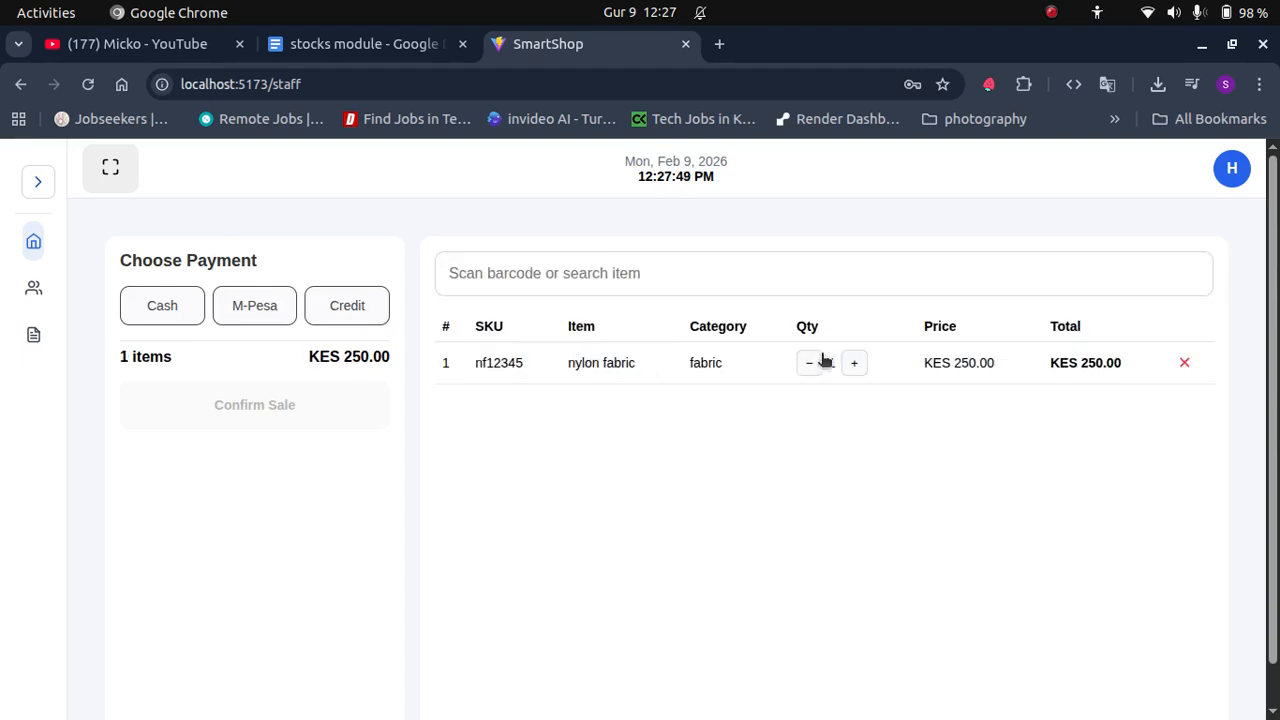
pyautogui.click(852, 364)
pyautogui.click(852, 364)
pyautogui.click(360, 310)
pyautogui.click(243, 390)
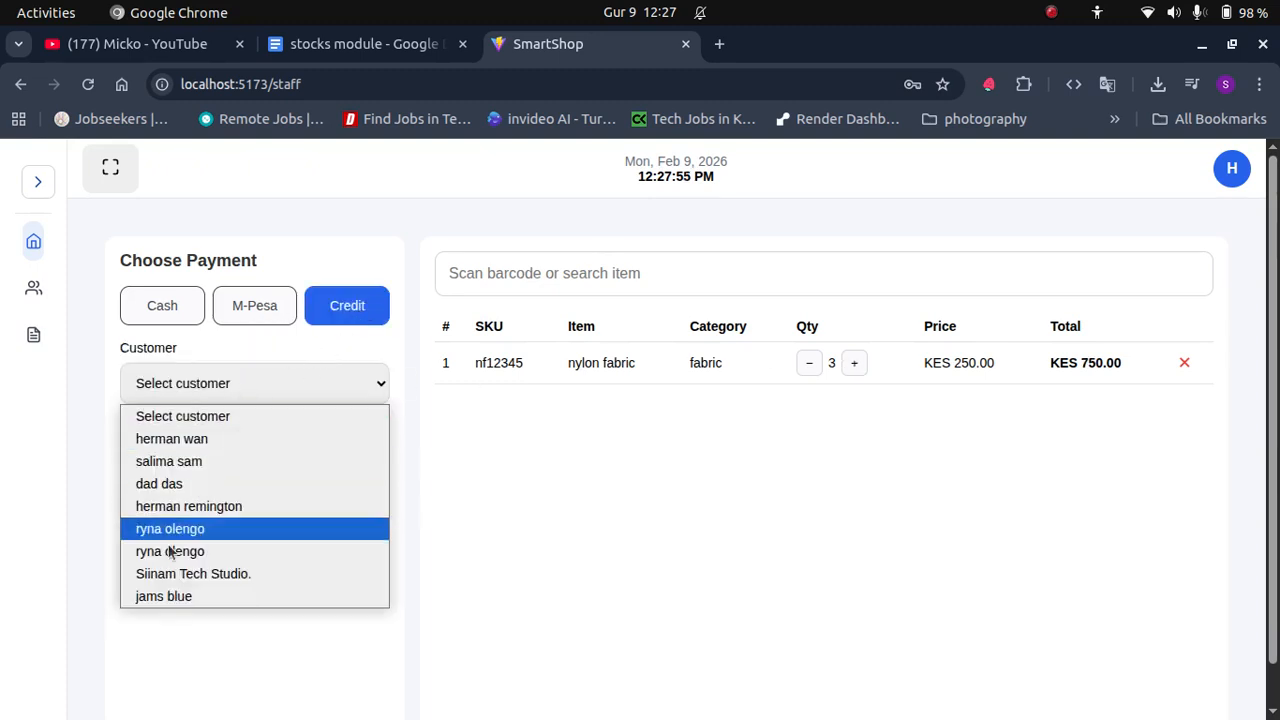
pyautogui.click(175, 598)
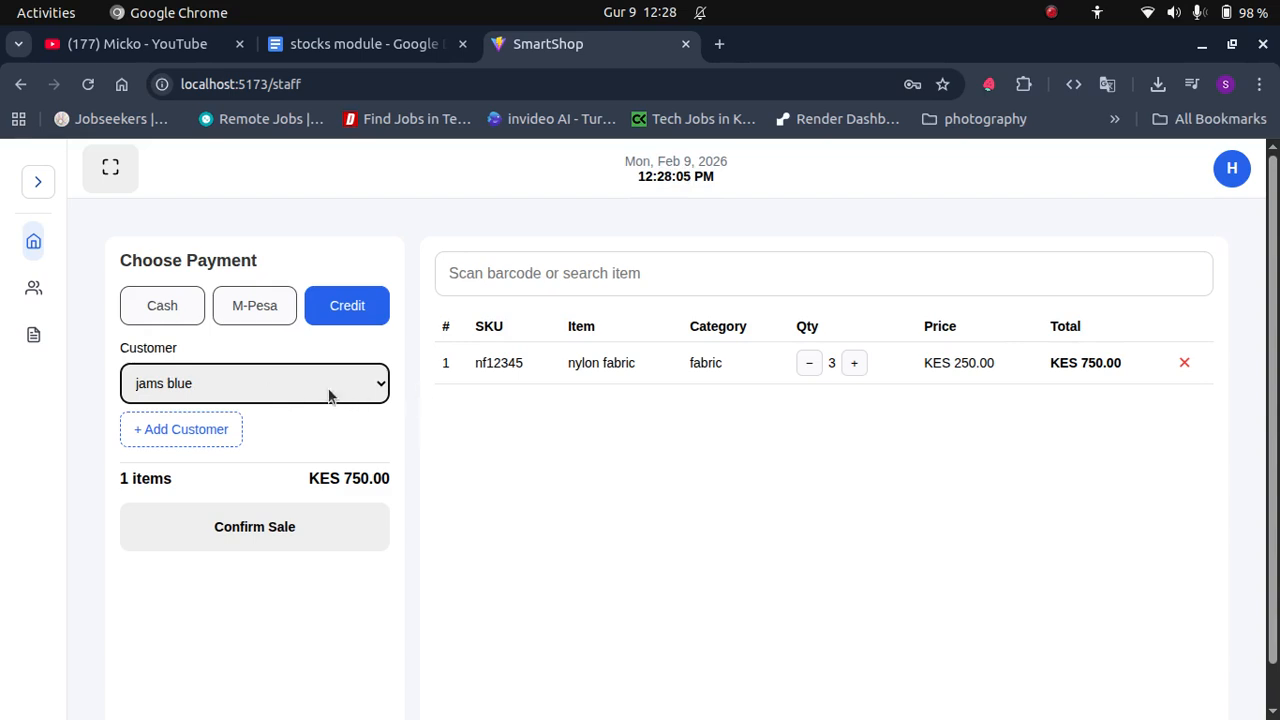
pyautogui.click(281, 527)
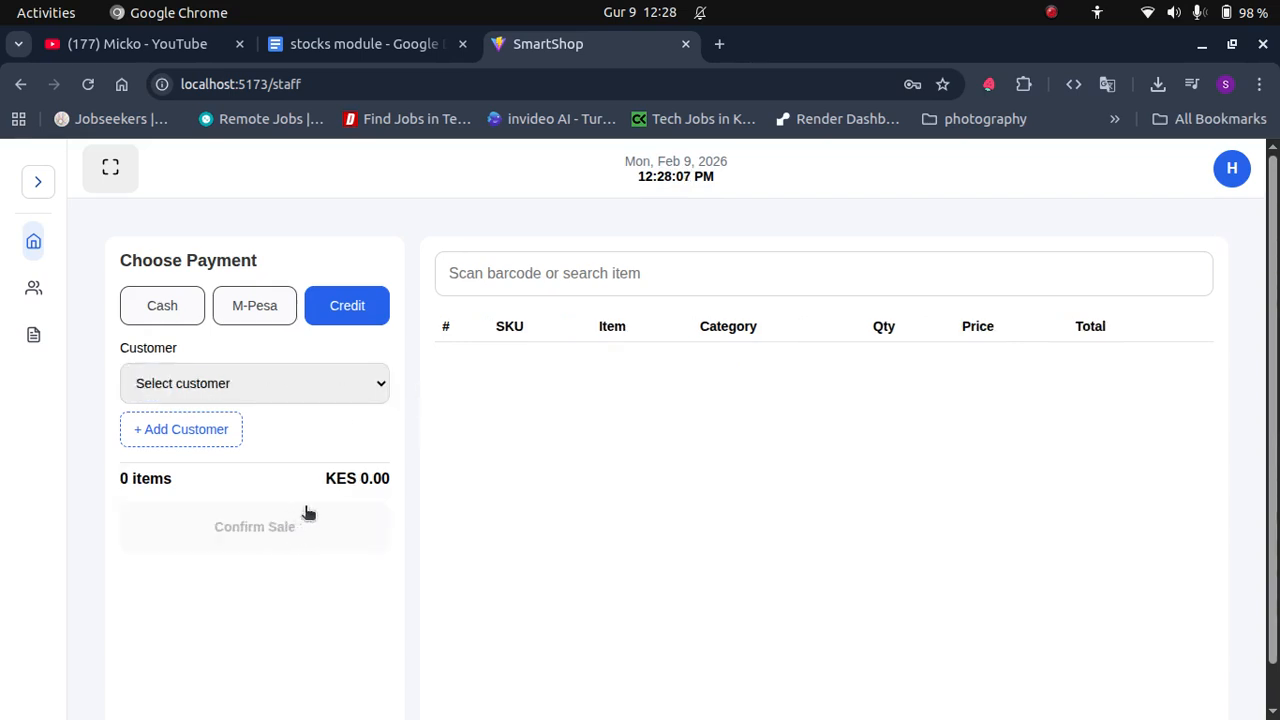
pyautogui.click(22, 136)
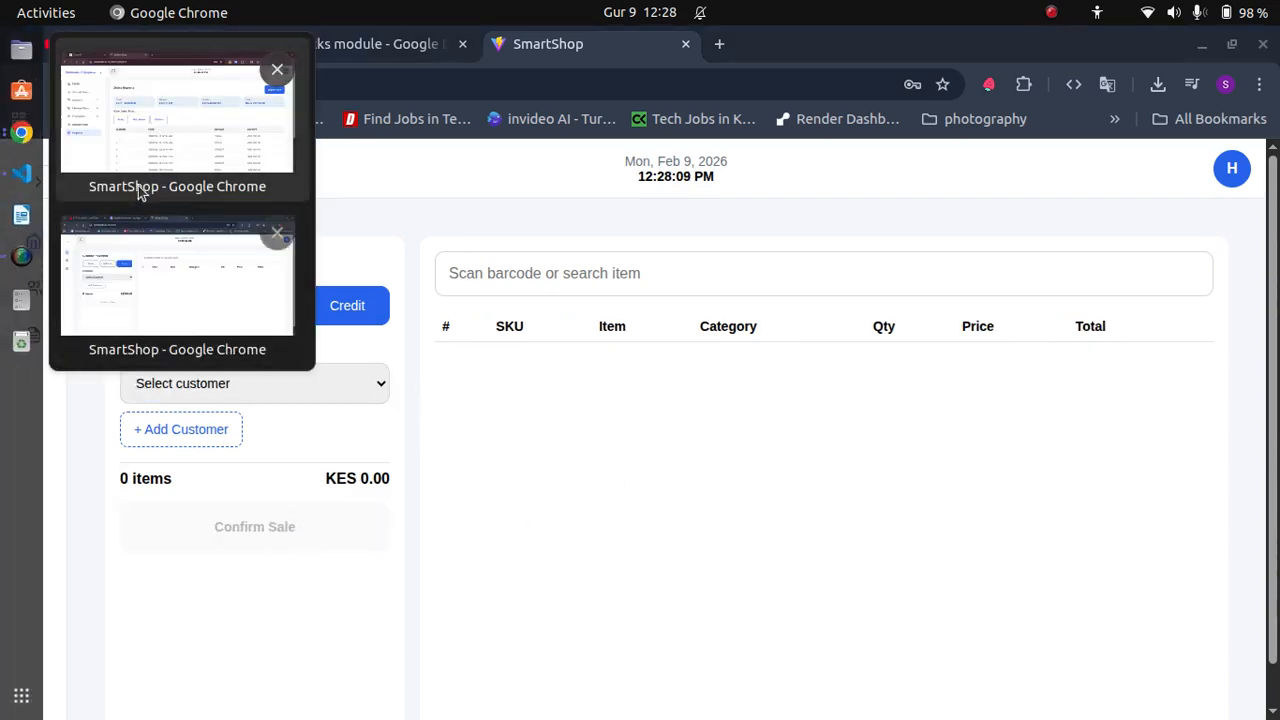
# In the owner's window, open the debtors list from Home and find the KES 750.00 OWED row.
pyautogui.click(155, 140)
pyautogui.click(105, 216)
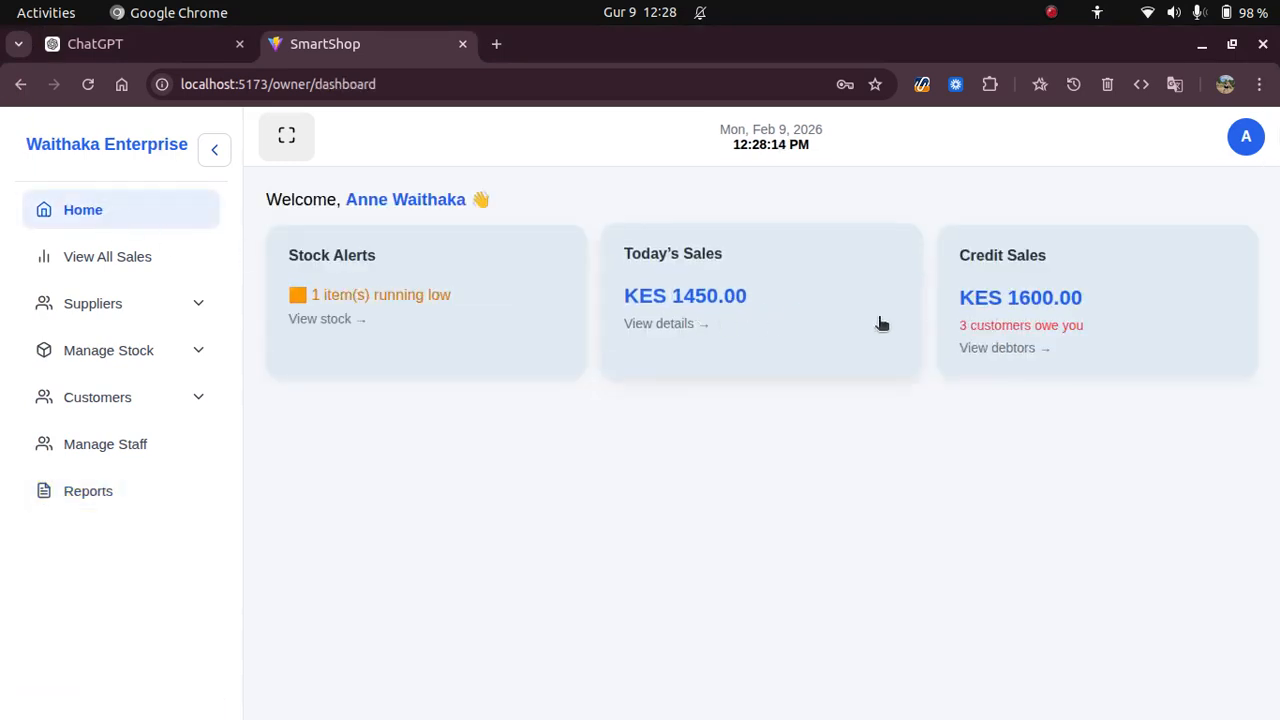
pyautogui.click(1044, 307)
pyautogui.scroll(-3, 620, 531)
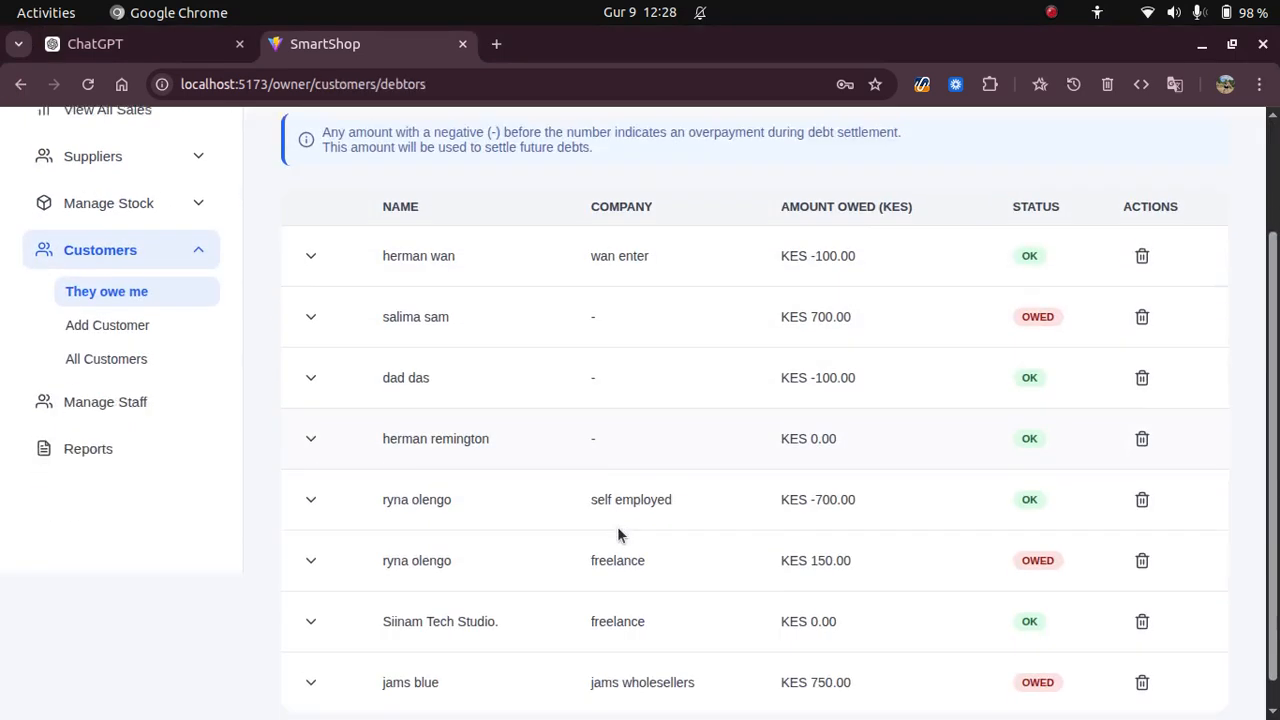
pyautogui.moveTo(366, 662); pyautogui.dragTo(1051, 652)
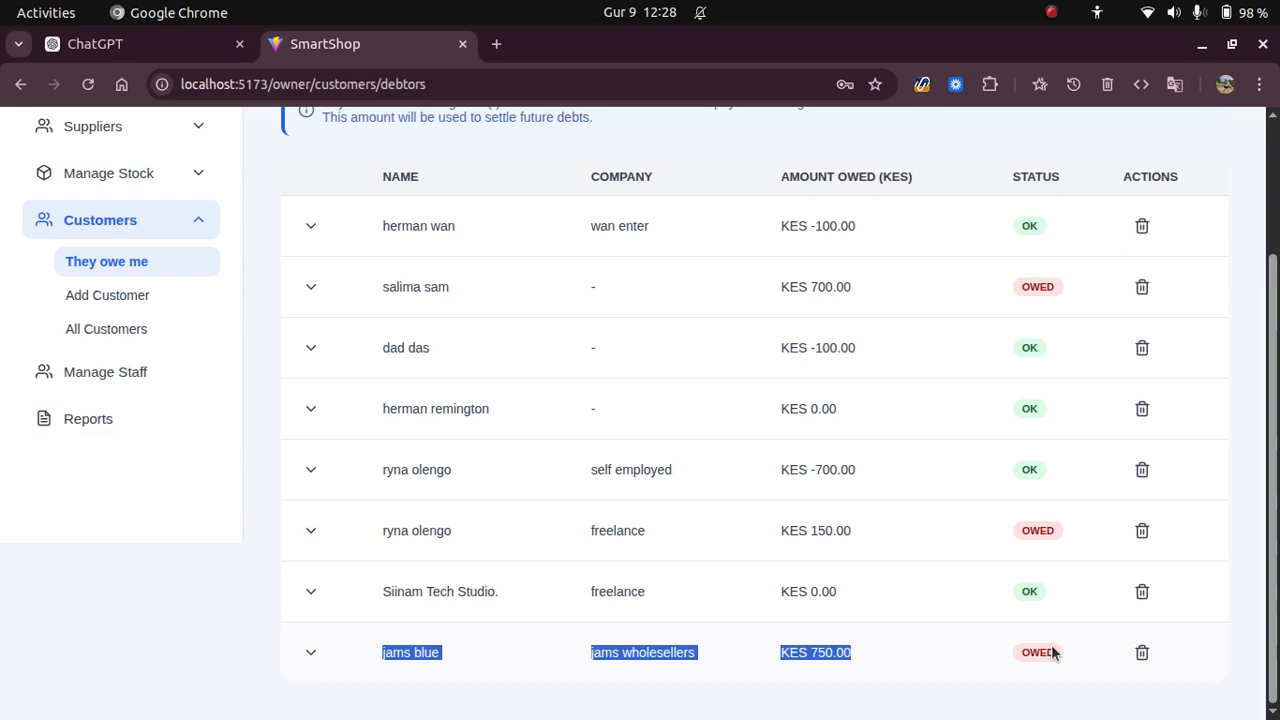
# Filter the sales report to today's totals (KES 1450.00) and open the full sales history.
pyautogui.click(195, 432)
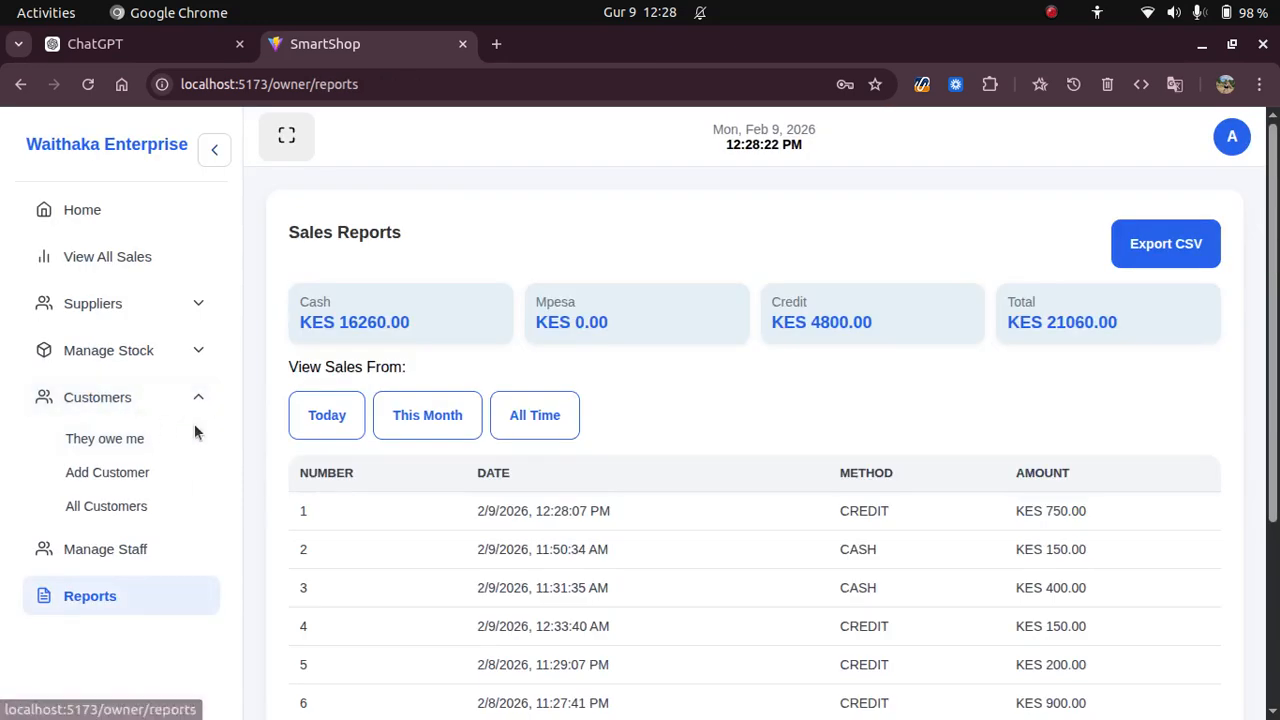
pyautogui.click(346, 423)
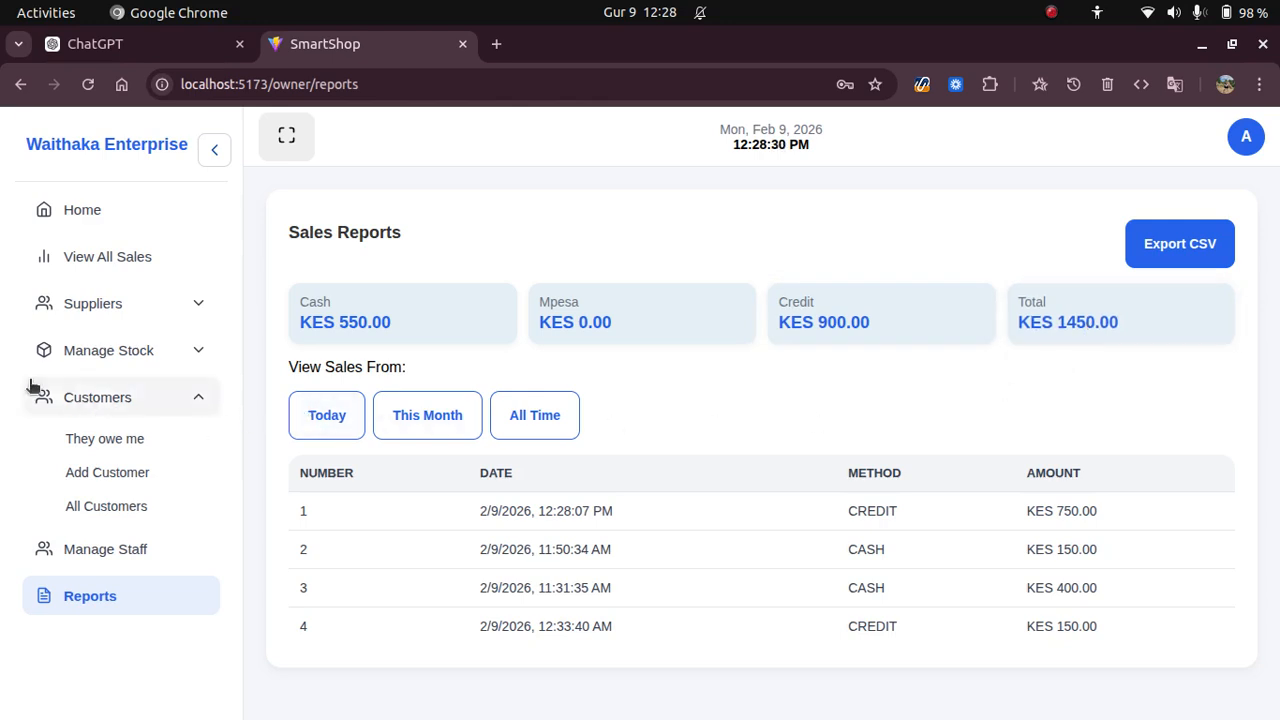
pyautogui.moveTo(5, 150)
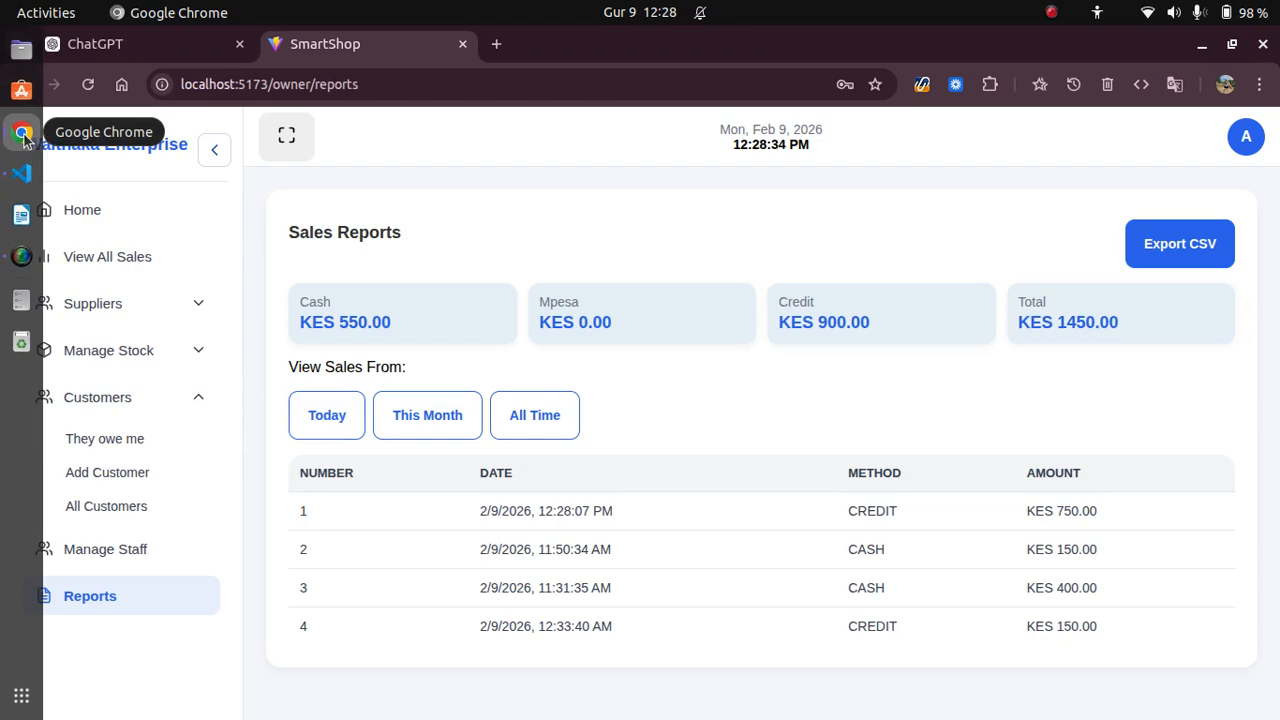
pyautogui.click(108, 265)
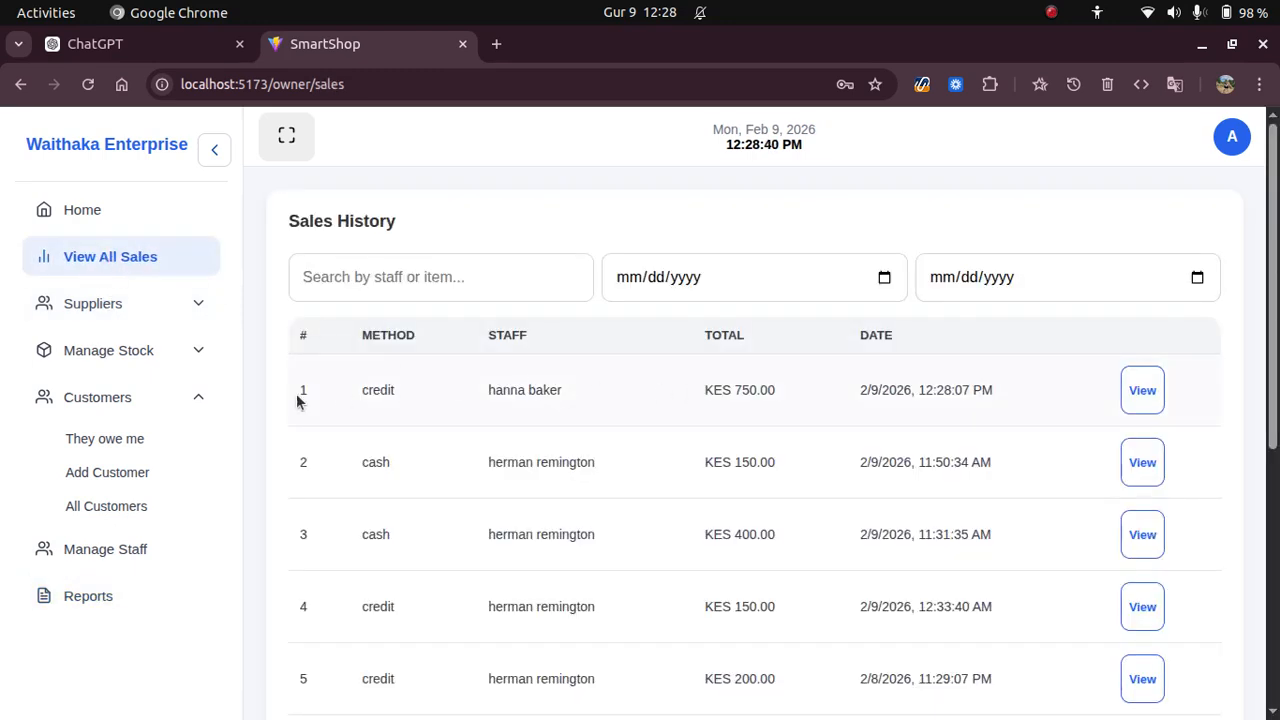
# Expand the top KES 750.00 credit sale to show 3 nylon fabric at KES 250.00.
pyautogui.moveTo(291, 395); pyautogui.dragTo(1103, 401)
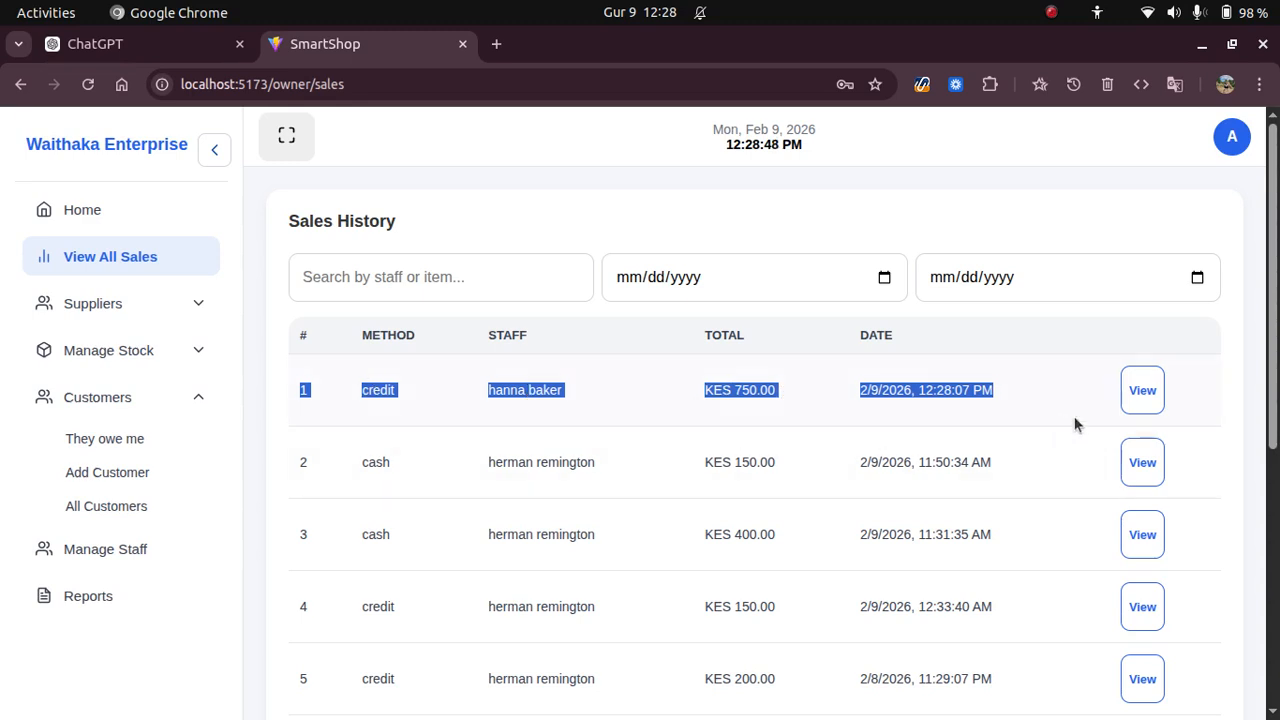
pyautogui.click(1146, 395)
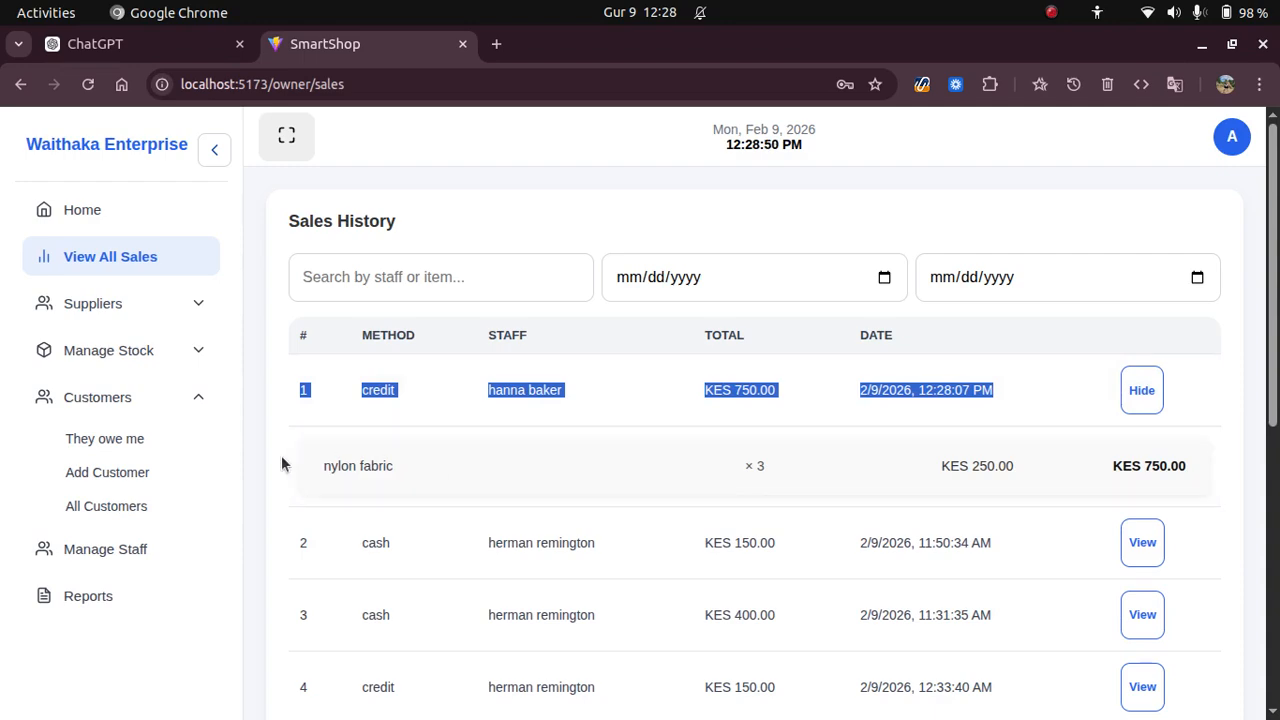
pyautogui.moveTo(282, 465); pyautogui.dragTo(1183, 485)
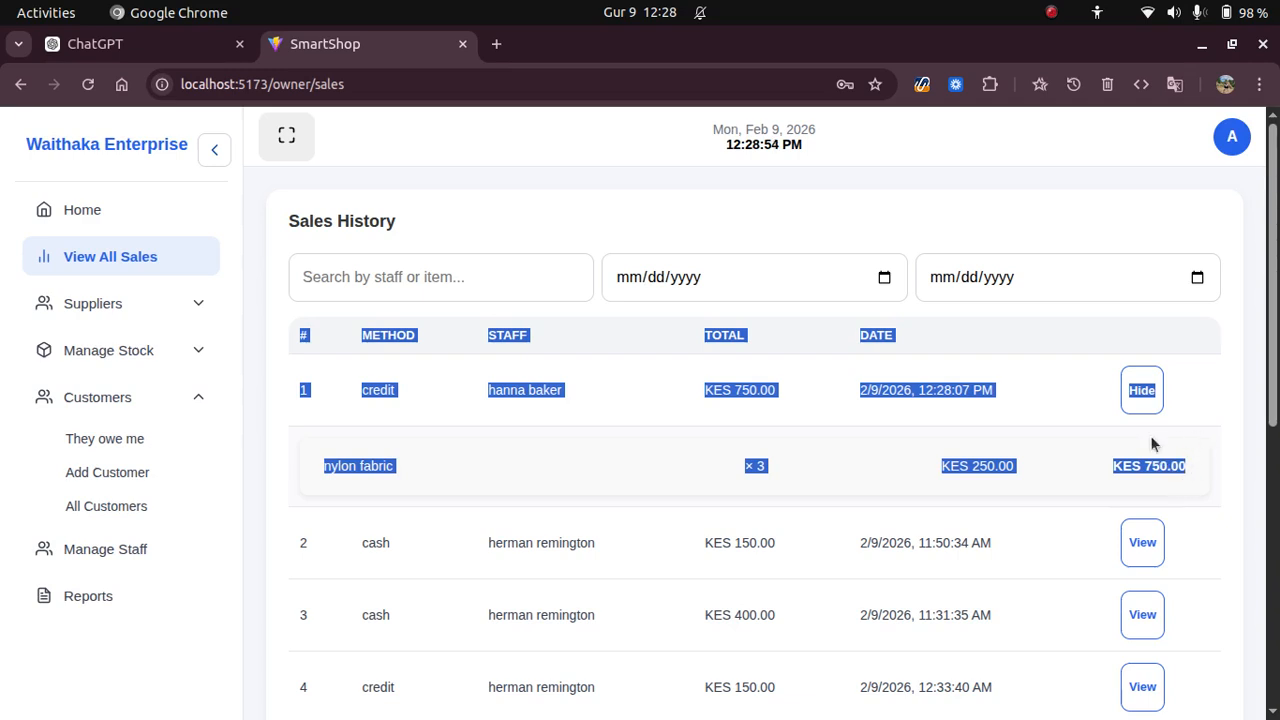
# Collapse the Customers group in the sidebar navigation.
pyautogui.click(192, 398)
pyautogui.moveTo(12, 180)
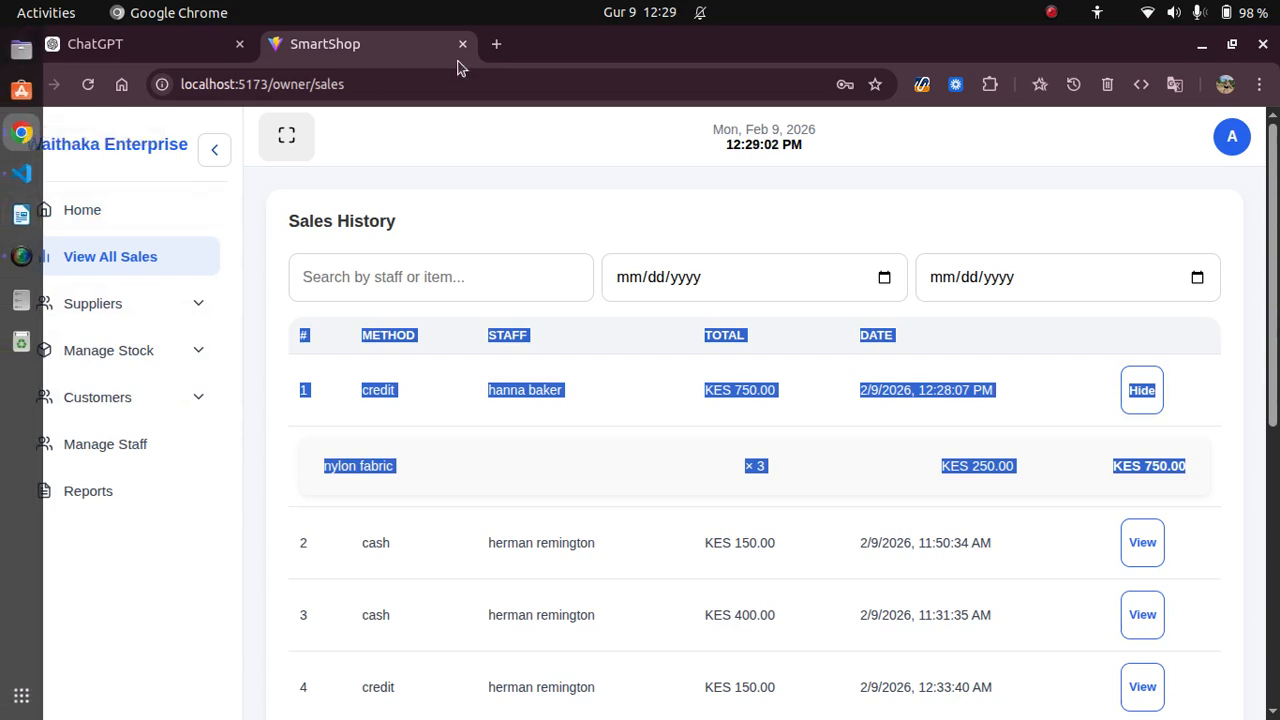
pyautogui.click(1051, 12)
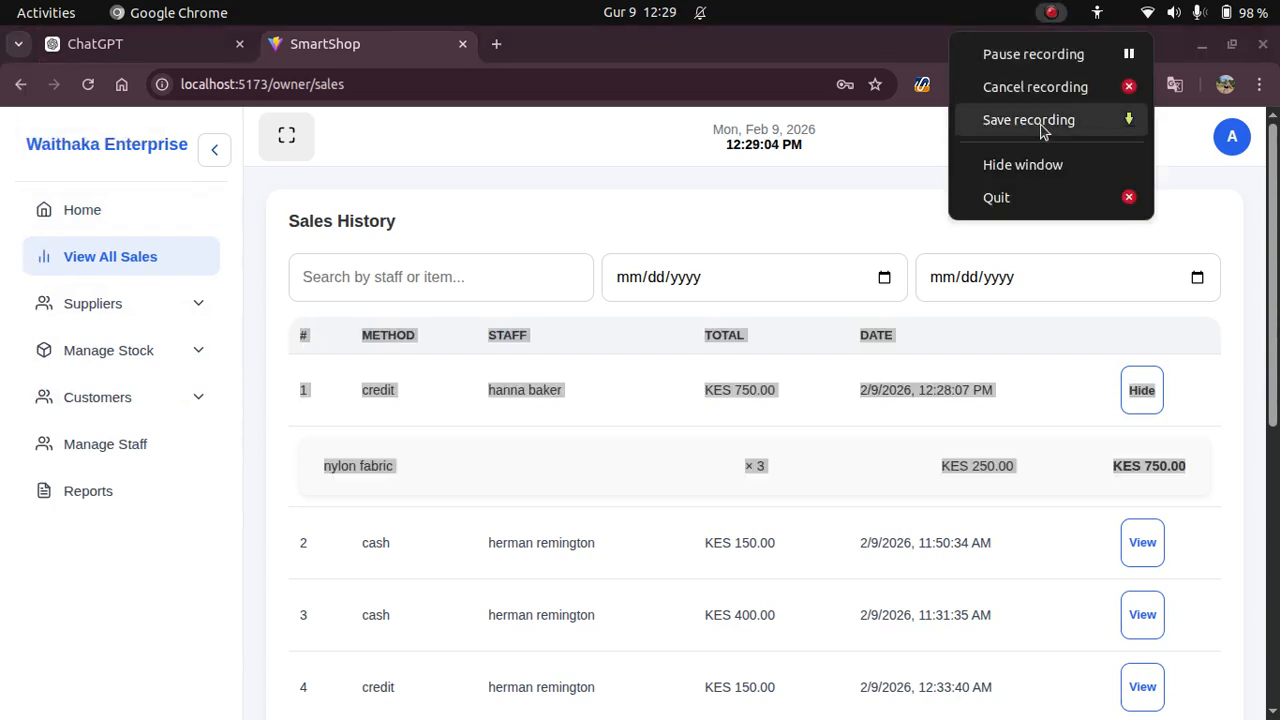